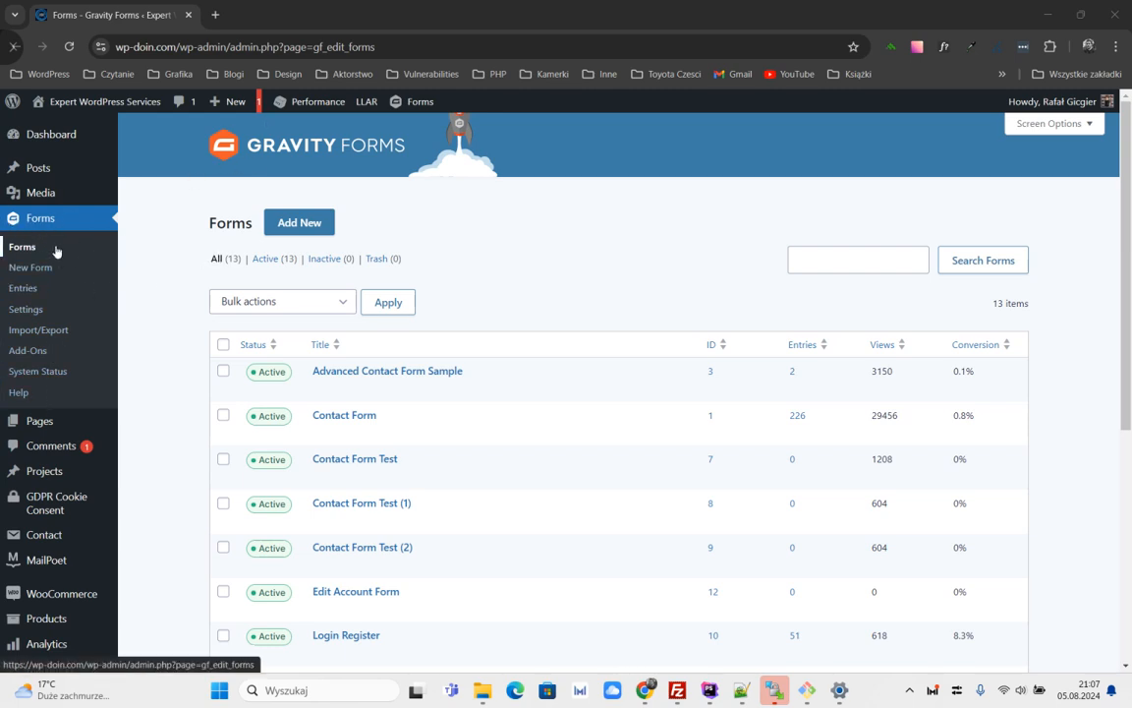
# Create a form from the Advanced Contact Form template titled 'Conditional Logic Demo' with description 'Conditional Logic Demo -'.
pyautogui.scroll(-3, 329, 413)
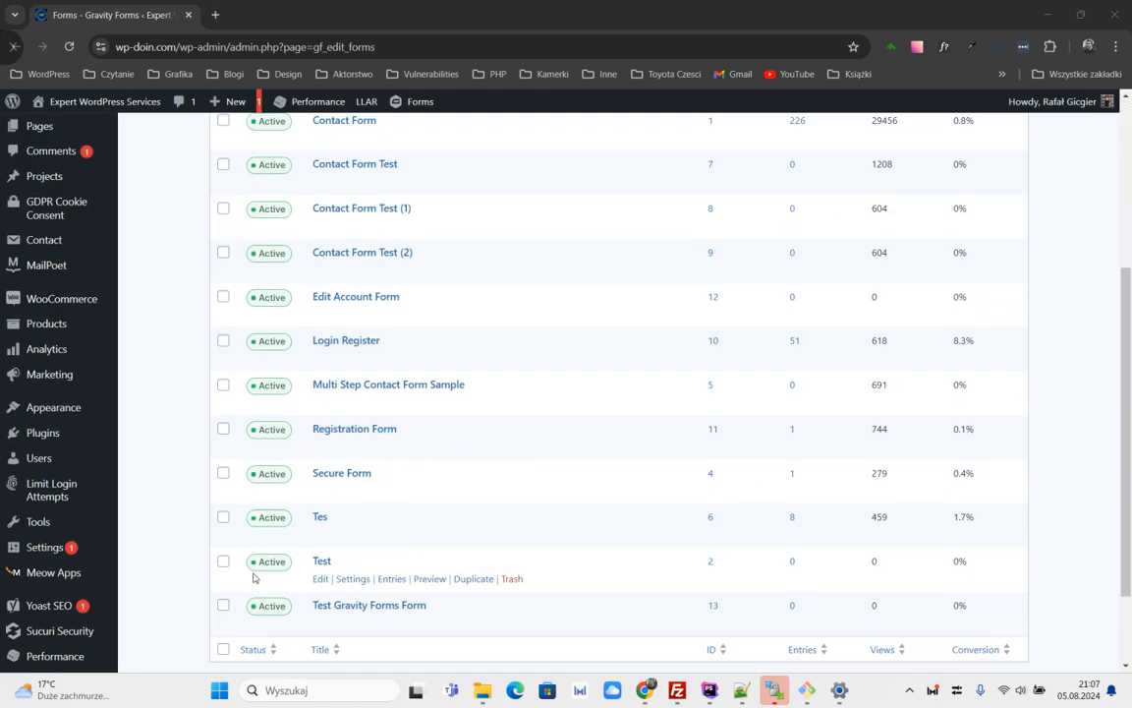
pyautogui.scroll(3, 251, 511)
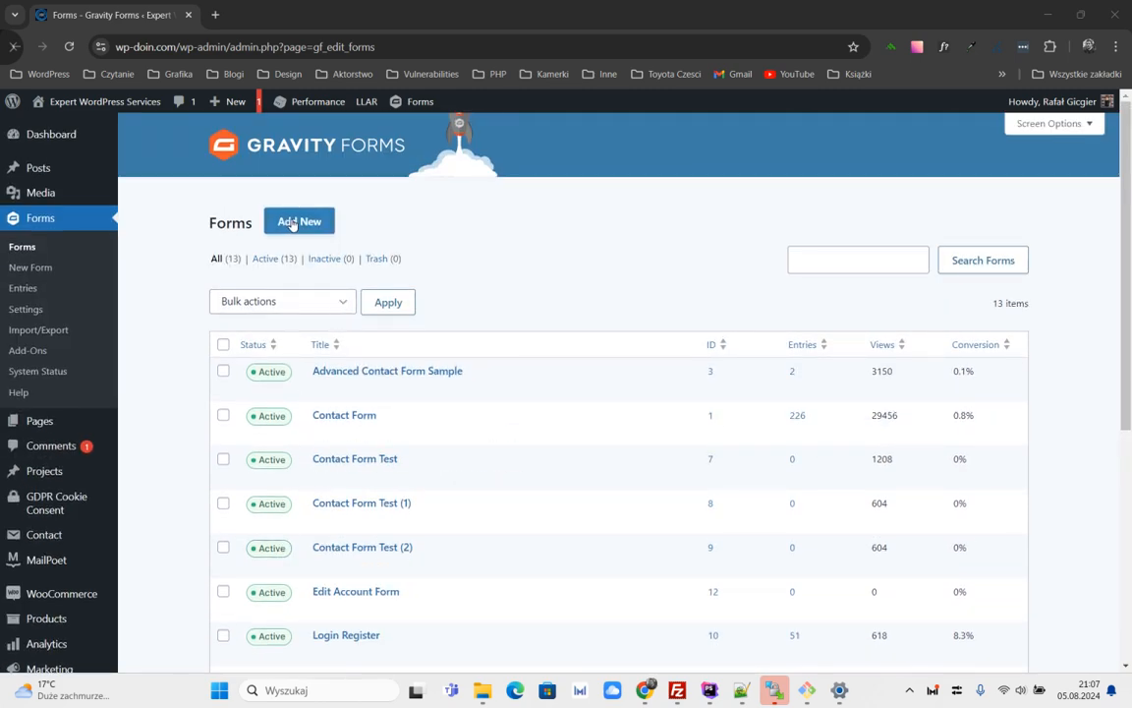
pyautogui.scroll(-3, 270, 345)
pyautogui.scroll(3, 270, 345)
pyautogui.click(300, 222)
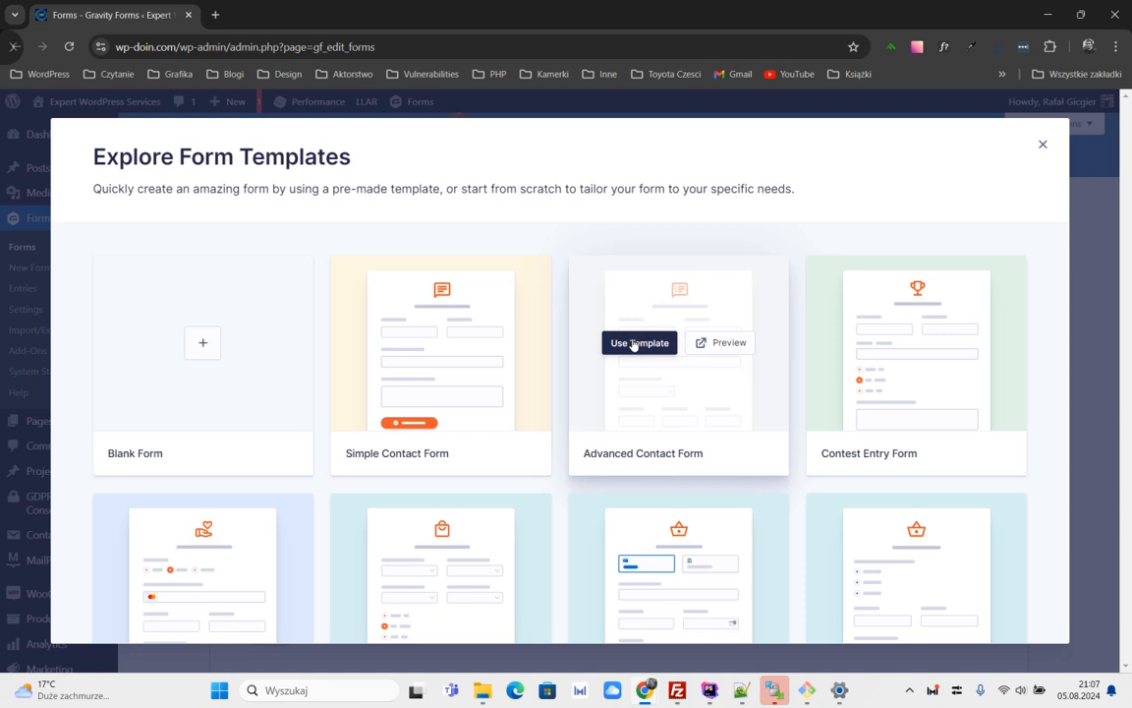
pyautogui.click(637, 344)
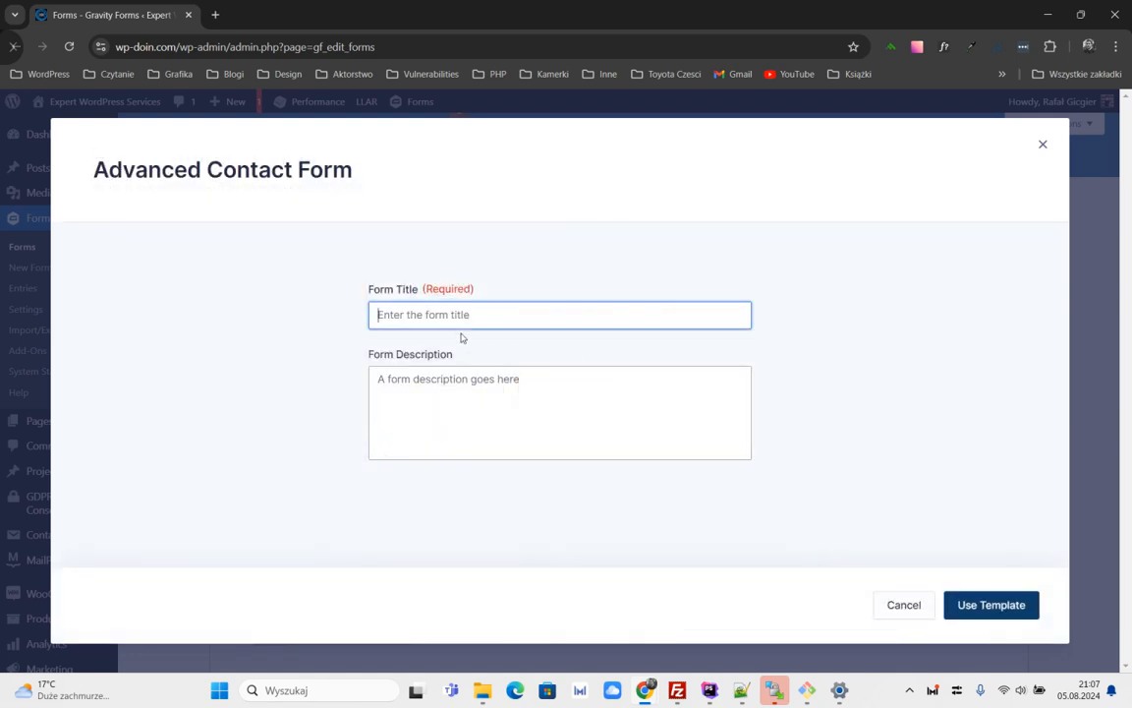
pyautogui.write('Conditional Logic Demo')
pyautogui.press('Tab')
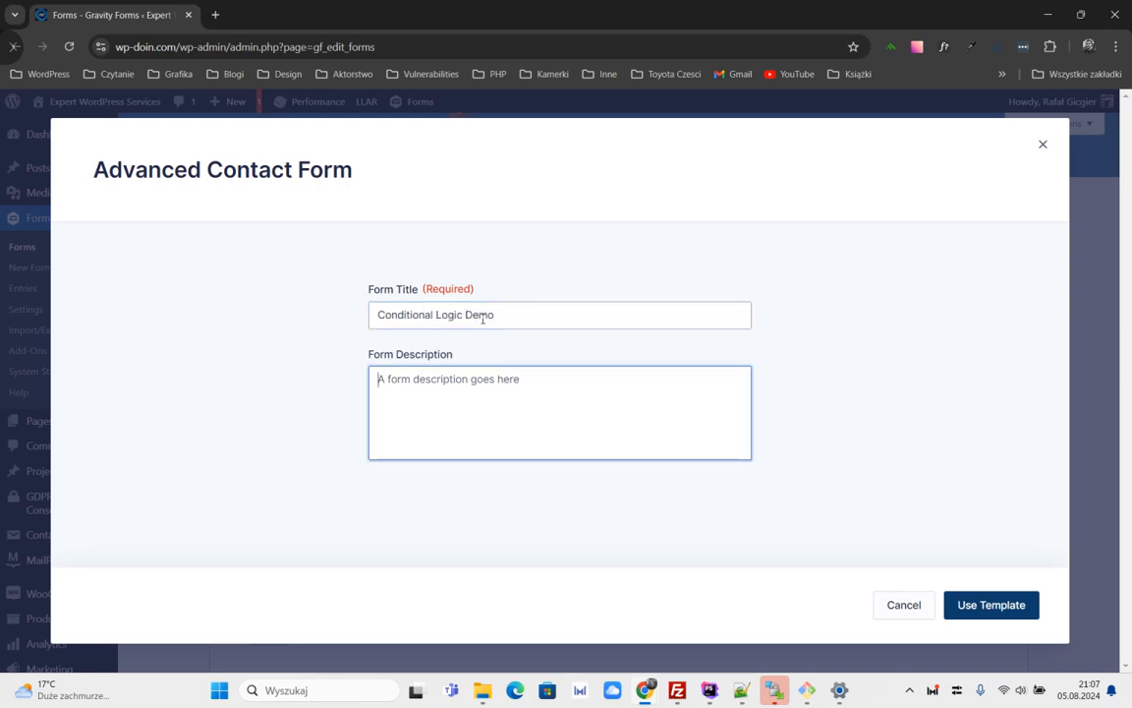
pyautogui.write('Conditional Logic Demo -')
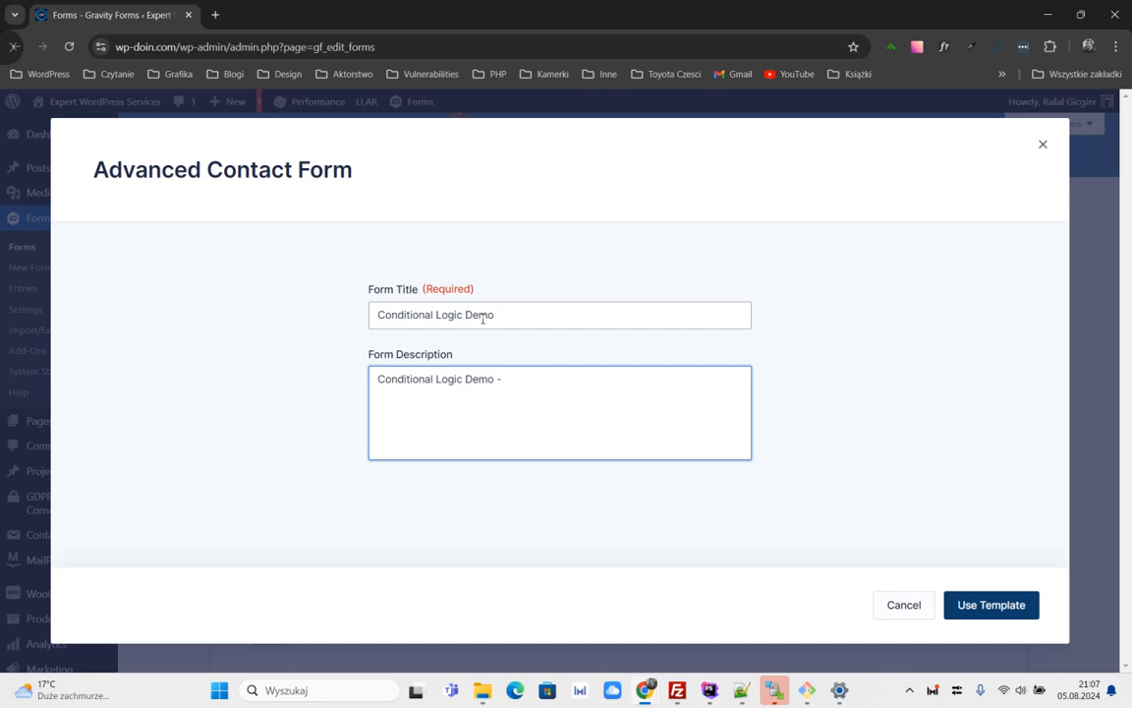
pyautogui.click(968, 603)
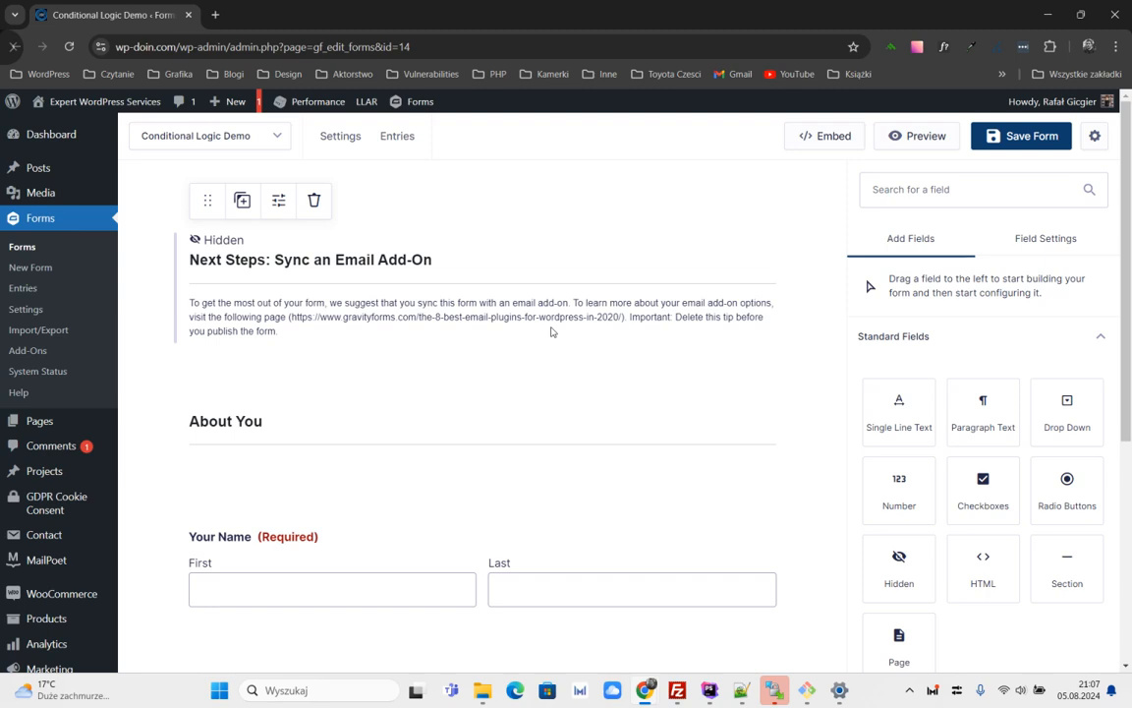
# Switch the browser to fullscreen and scroll through the Conditional Logic Demo template fields.
pyautogui.scroll(-4, 552, 339)
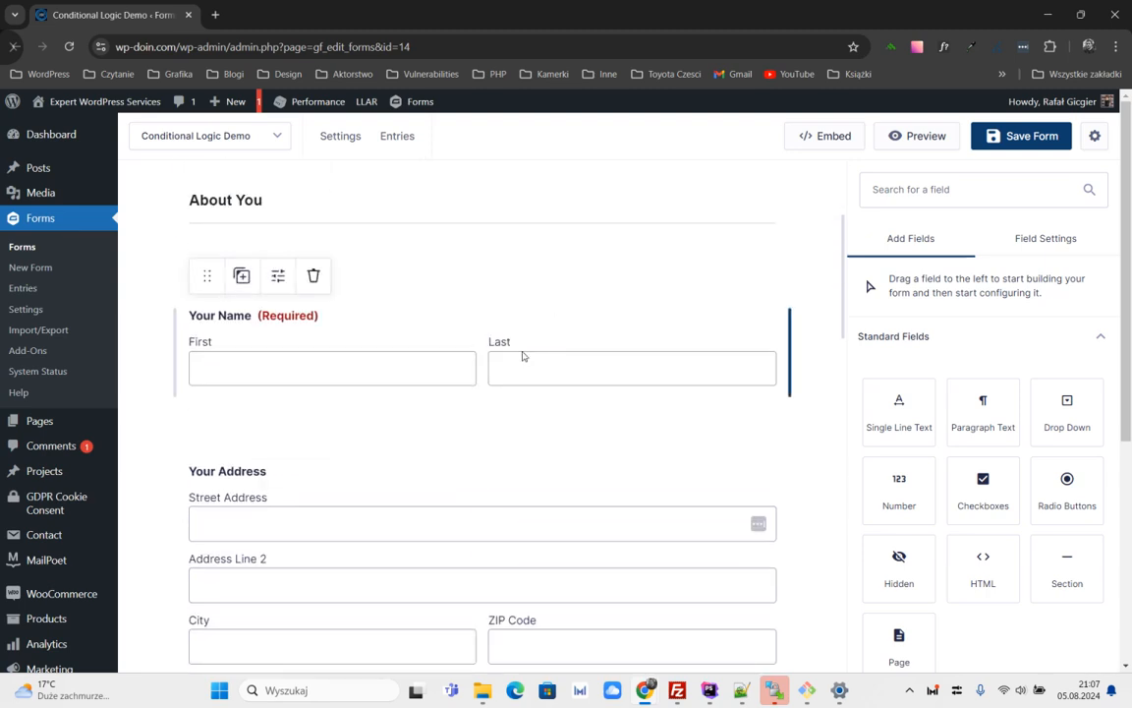
pyautogui.scroll(3, 422, 315)
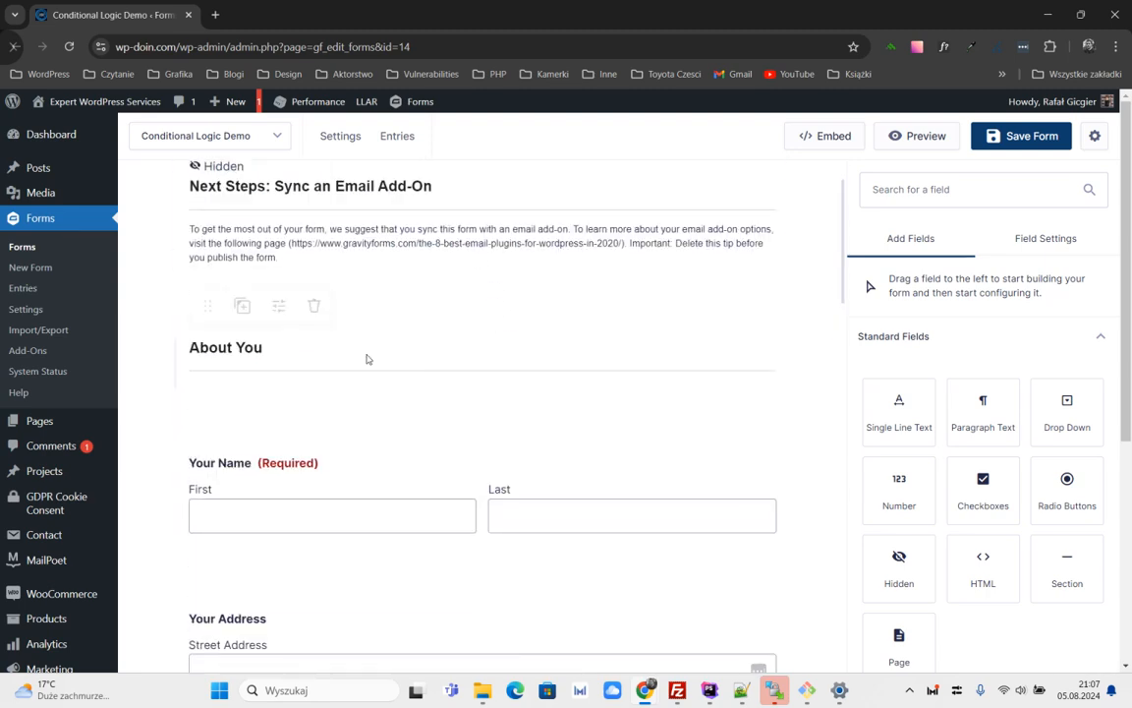
pyautogui.scroll(-3, 393, 316)
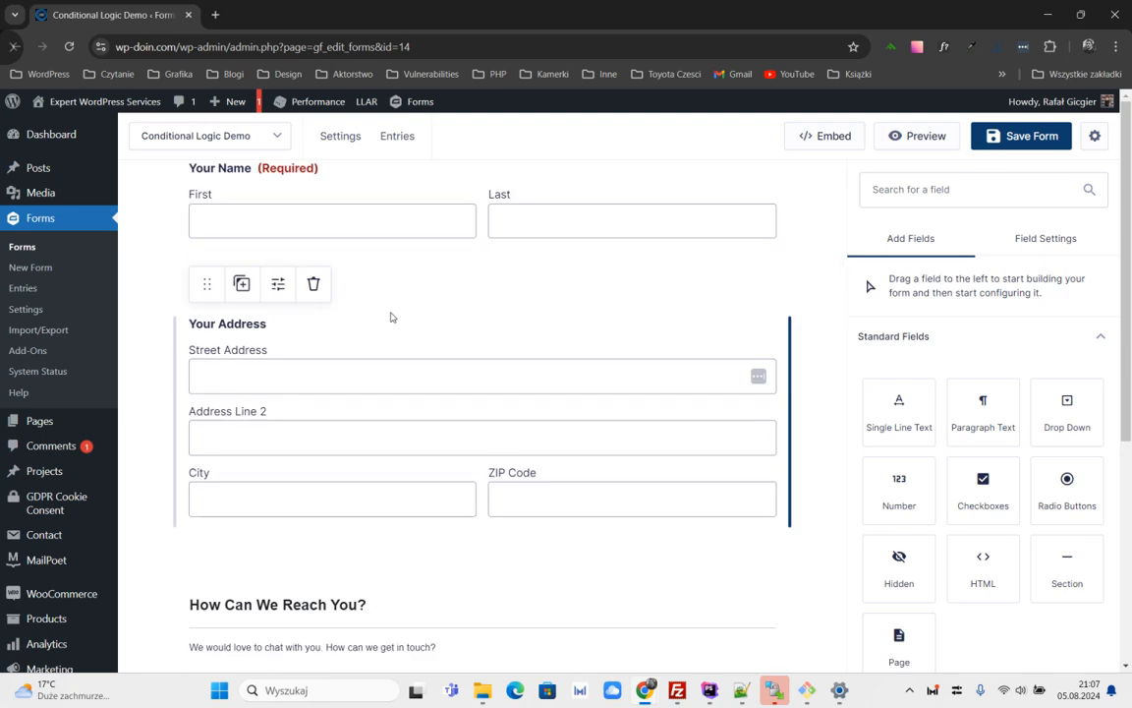
pyautogui.press('F11')
pyautogui.scroll(2, 422, 305)
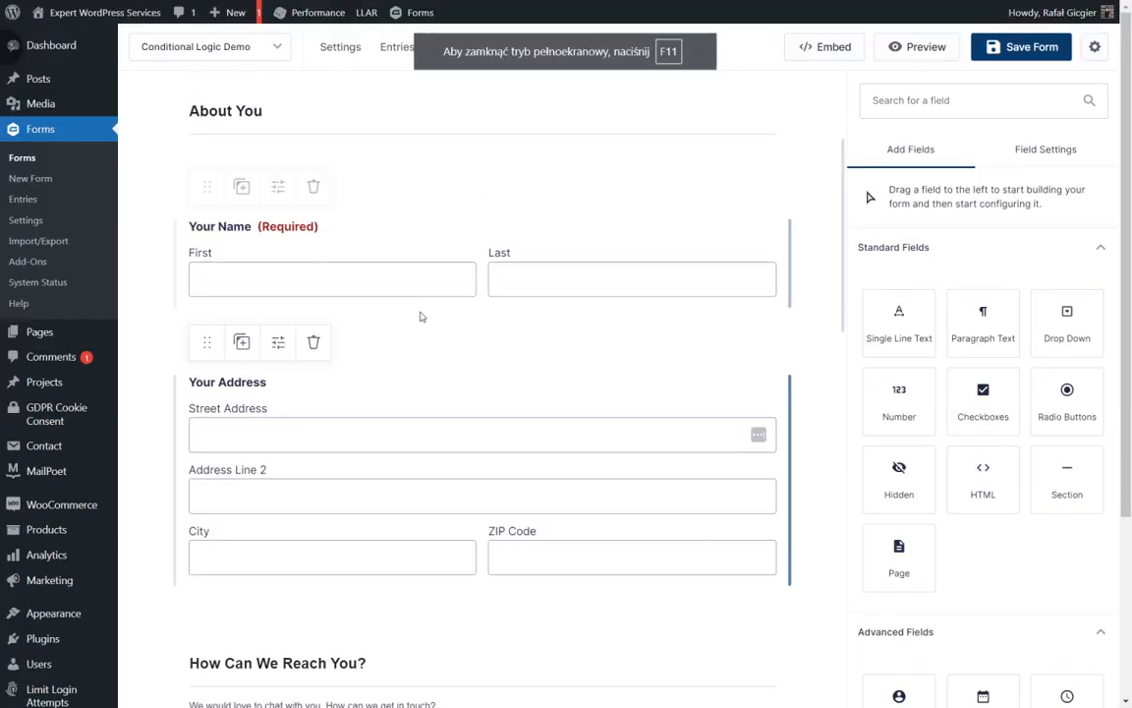
pyautogui.scroll(4, 374, 196)
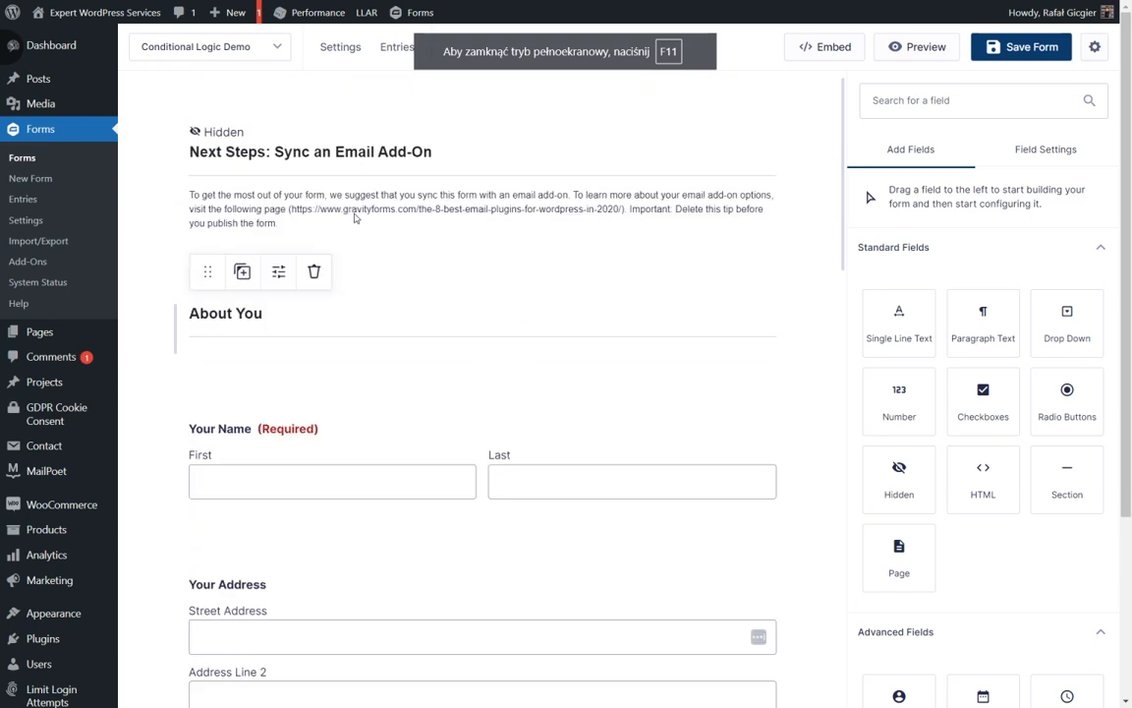
pyautogui.scroll(-4, 324, 374)
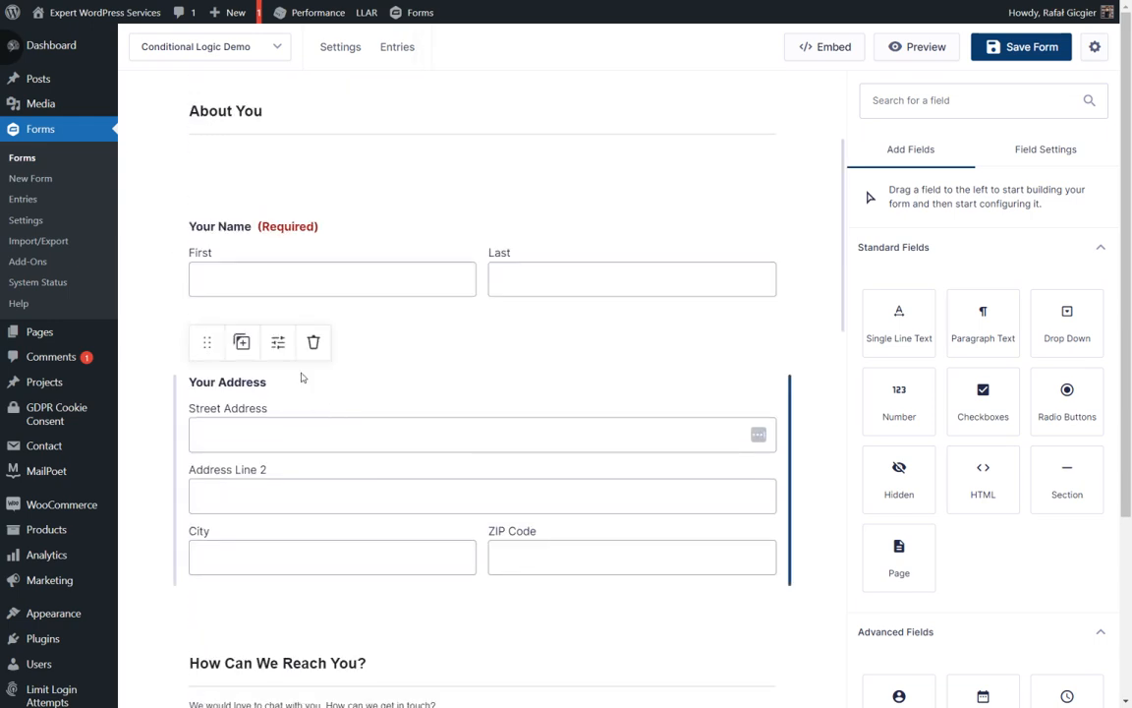
pyautogui.scroll(-3, 328, 428)
pyautogui.scroll(-3, 354, 393)
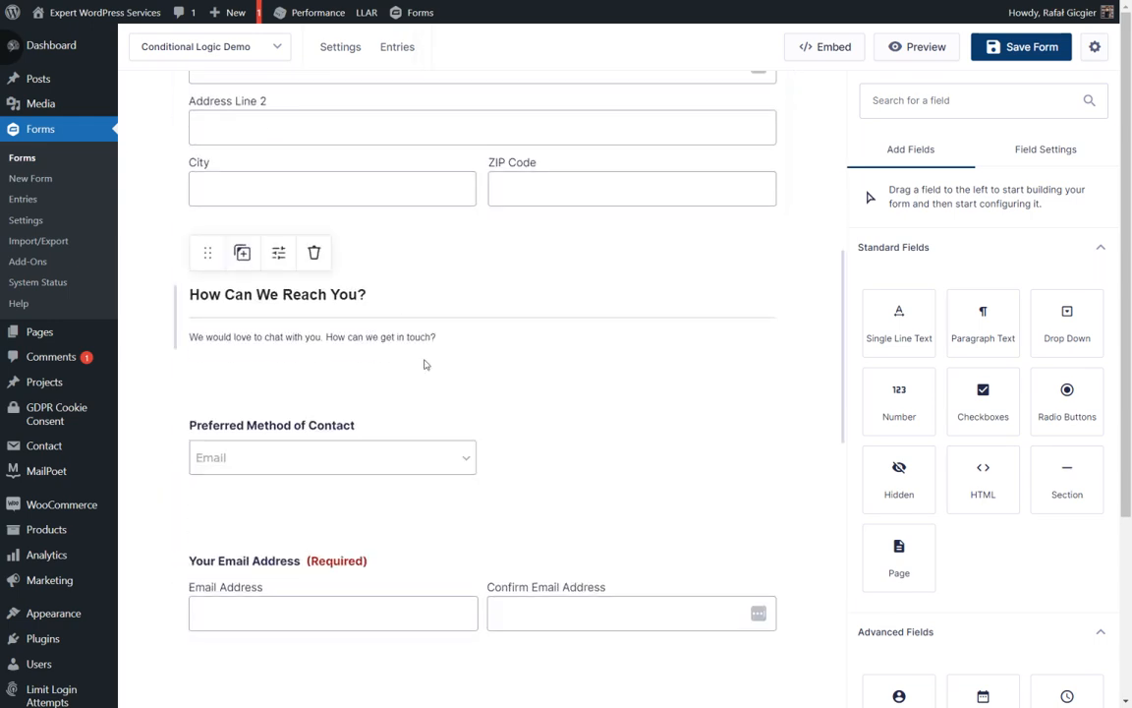
pyautogui.scroll(-2, 402, 324)
pyautogui.scroll(-2, 383, 334)
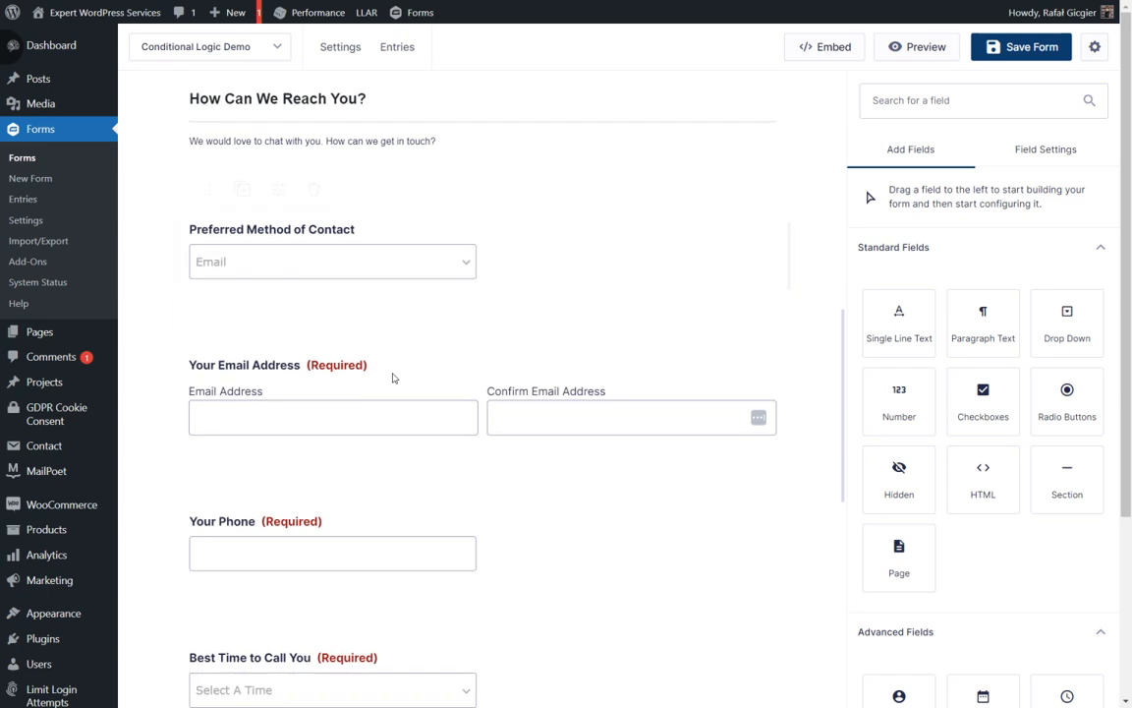
pyautogui.scroll(-2, 363, 454)
pyautogui.scroll(-5, 379, 442)
pyautogui.scroll(15, 356, 485)
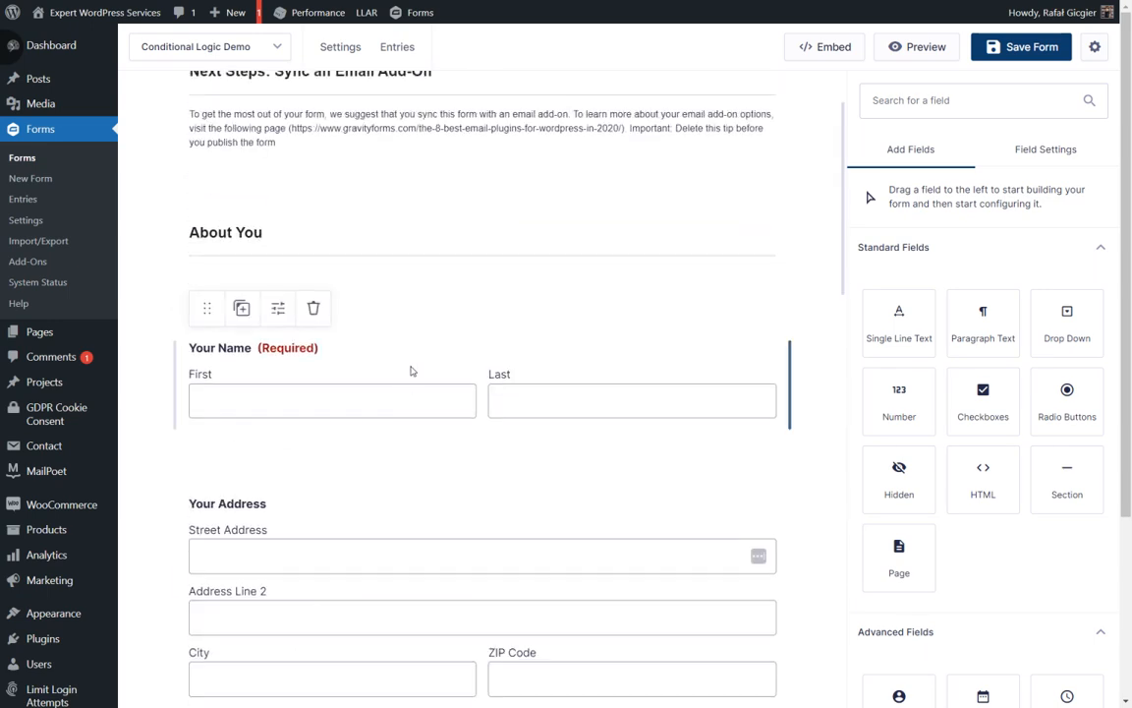
pyautogui.scroll(-6, 411, 372)
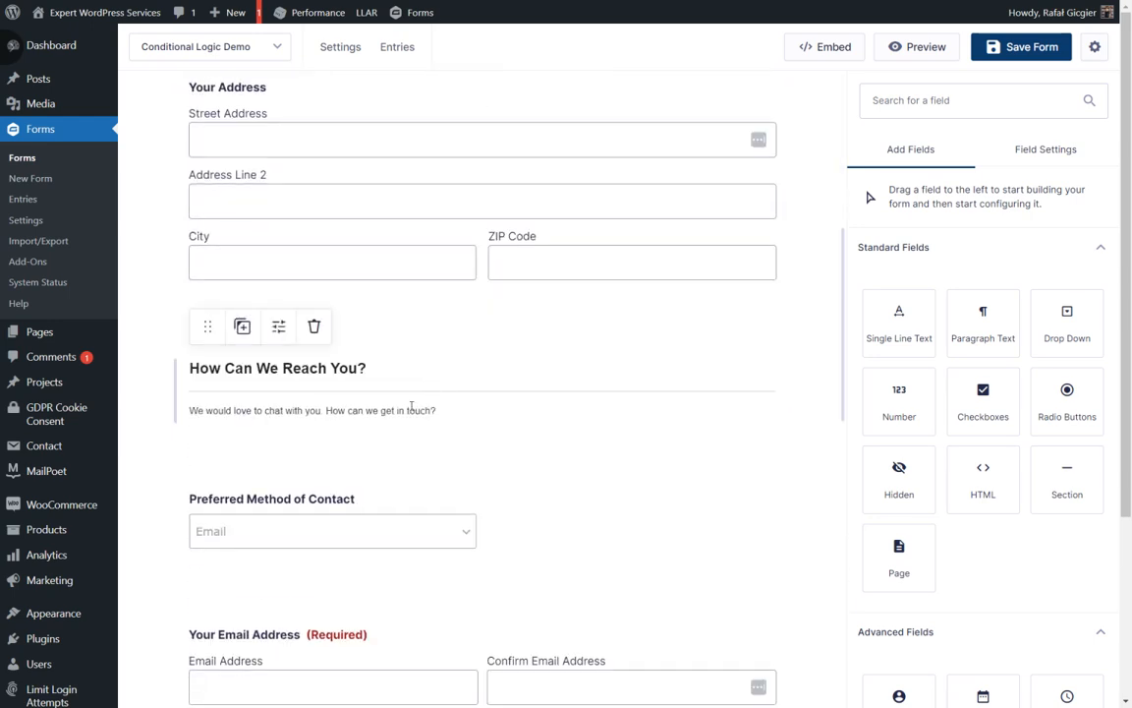
pyautogui.scroll(-3, 413, 408)
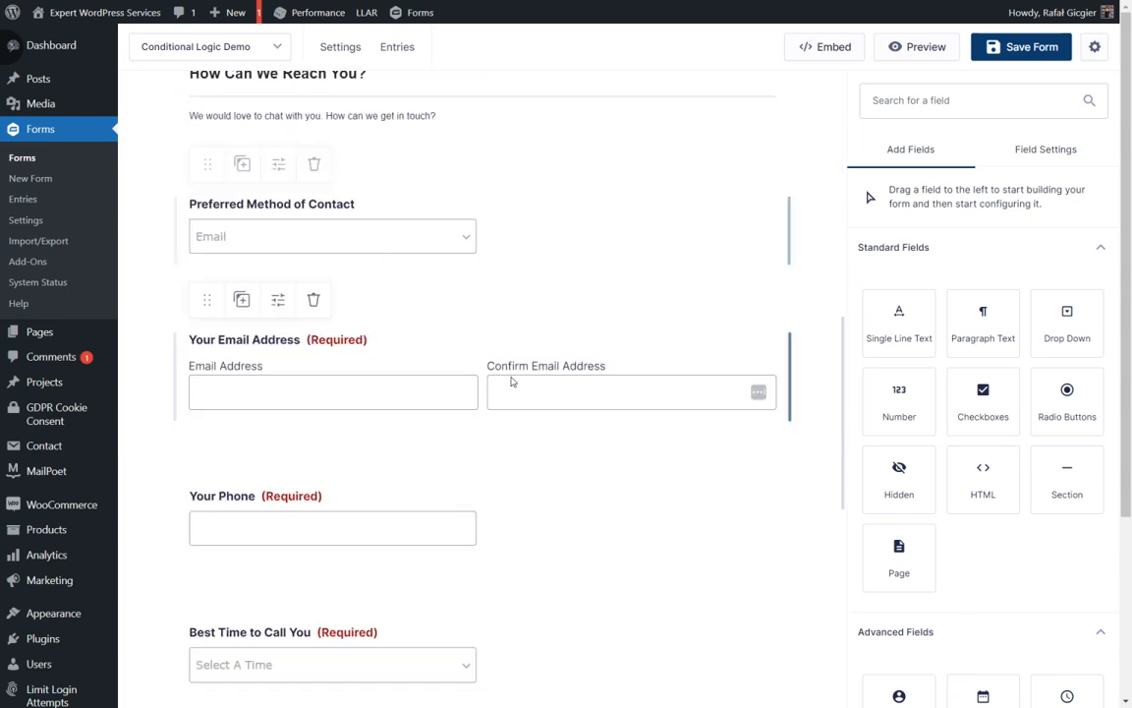
pyautogui.scroll(-2, 511, 382)
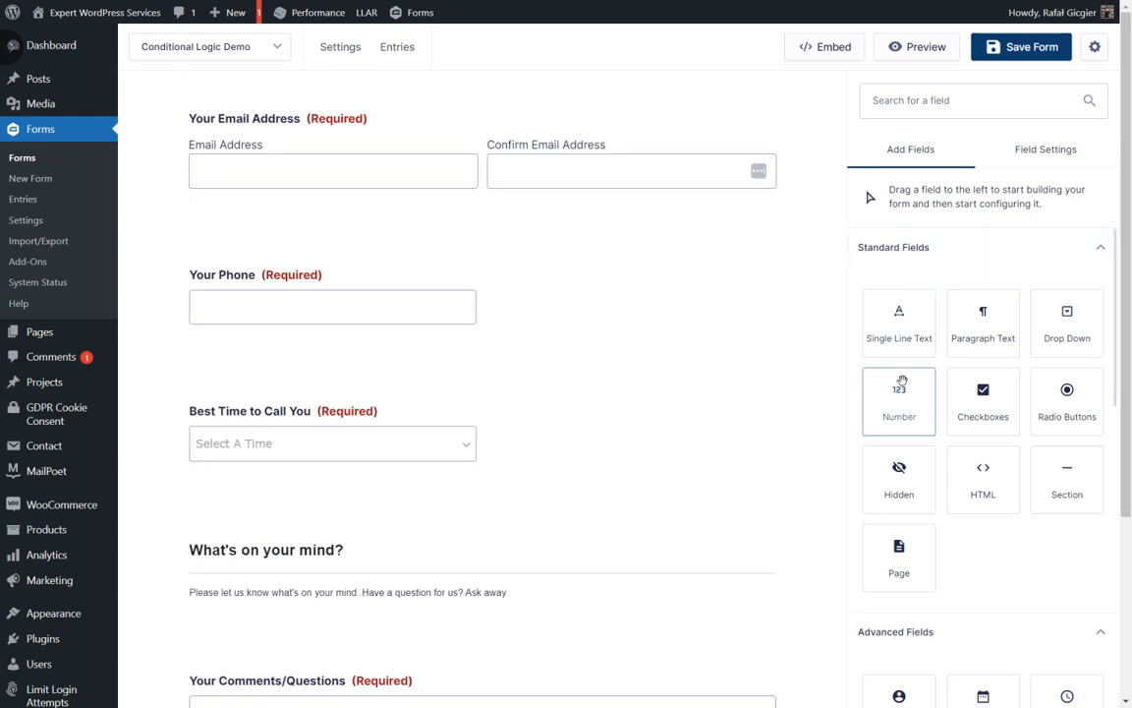
pyautogui.scroll(-2, 942, 369)
# Place an HTML block under Best Time to Call You, label it INFO, and enter the late-night fee notice.
pyautogui.moveTo(986, 320); pyautogui.dragTo(430, 485)
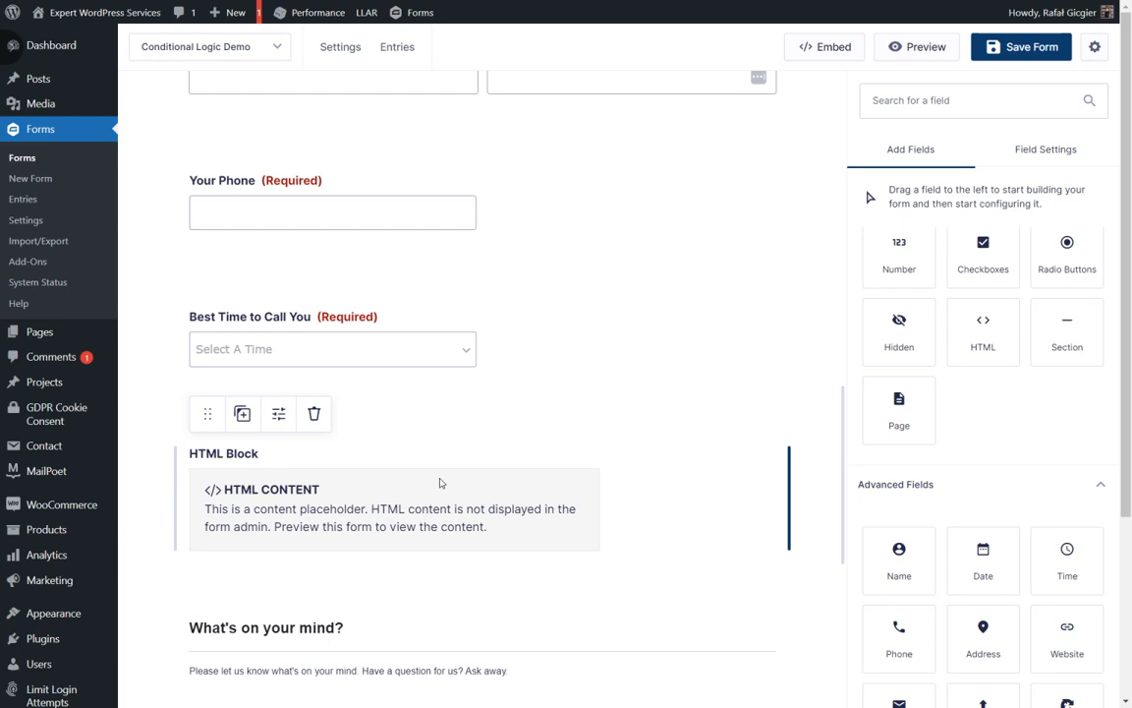
pyautogui.moveTo(923, 323); pyautogui.dragTo(866, 323)
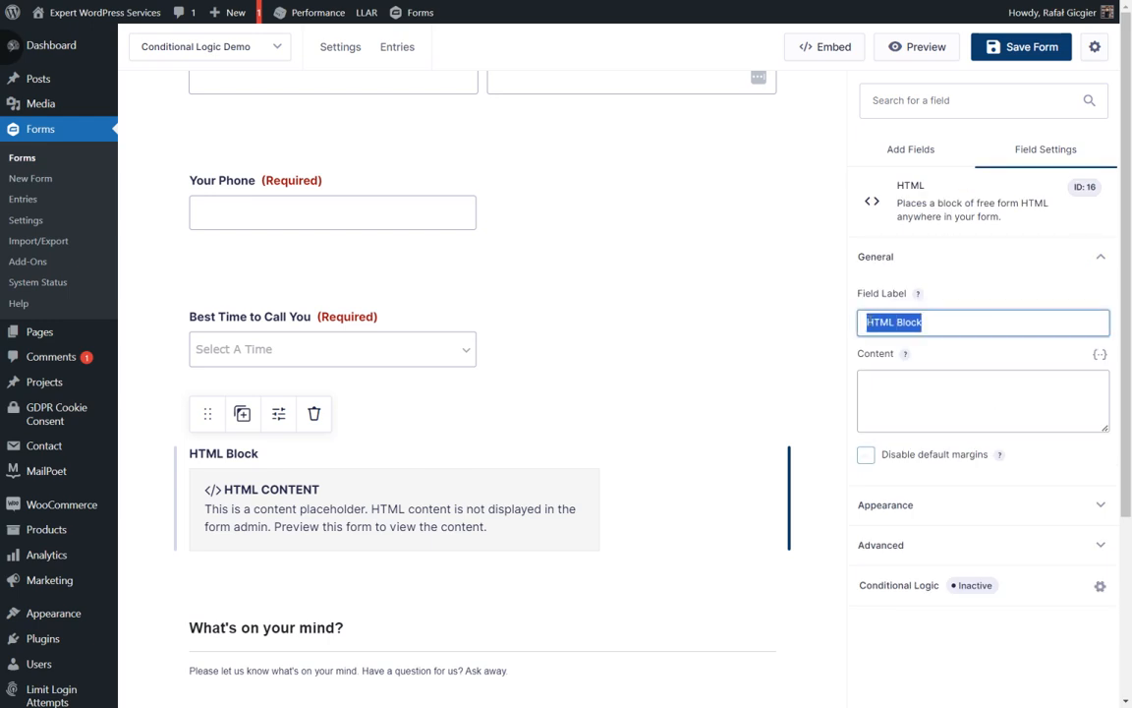
pyautogui.write('INFO')
pyautogui.click(907, 399)
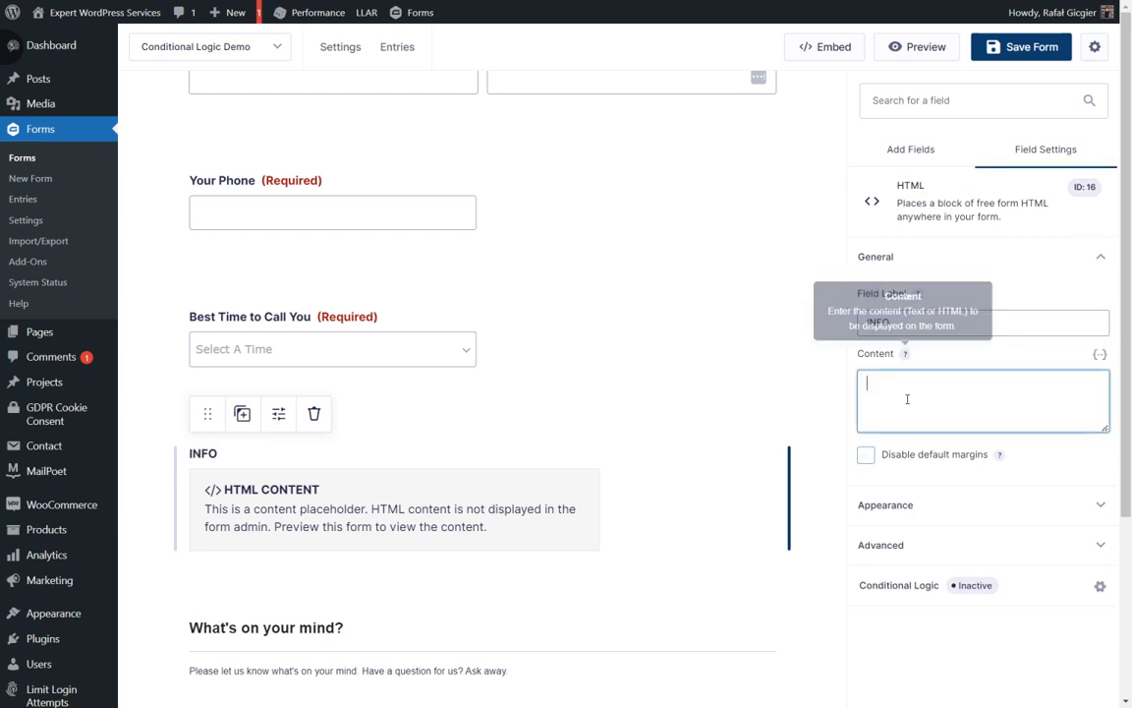
pyautogui.write('Our ser')
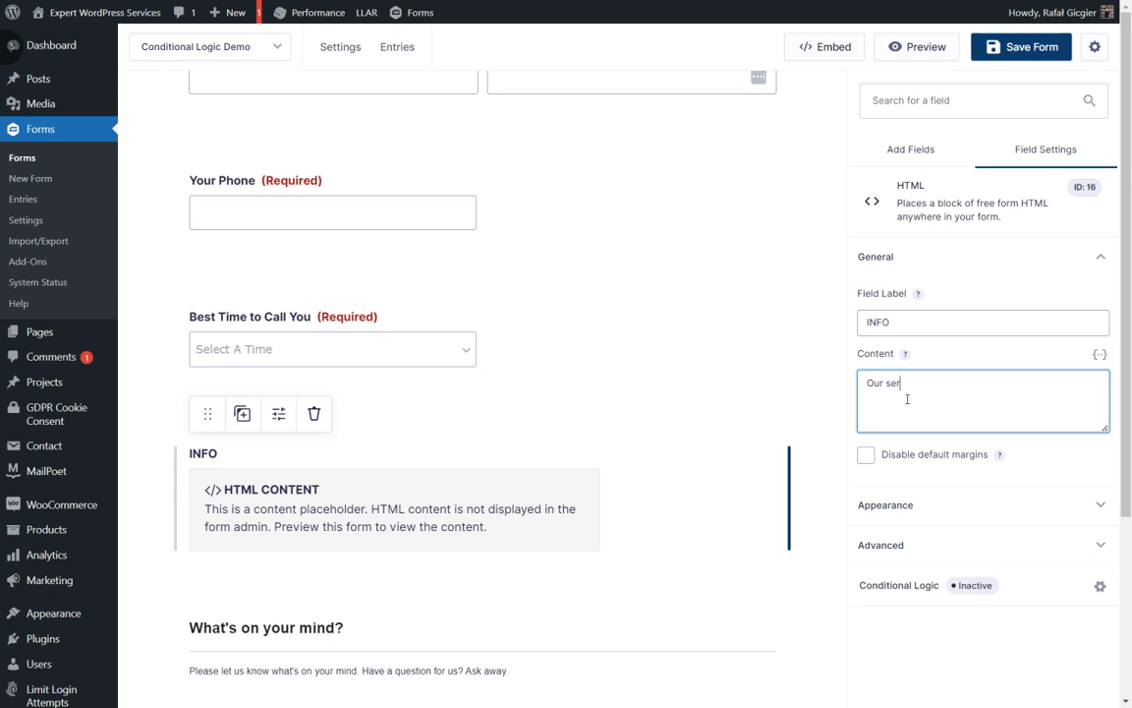
pyautogui.write('vices are ')
pyautogui.write('fees are 340')
pyautogui.write(' higher dur')
pyautogui.write('ing late night periods.')
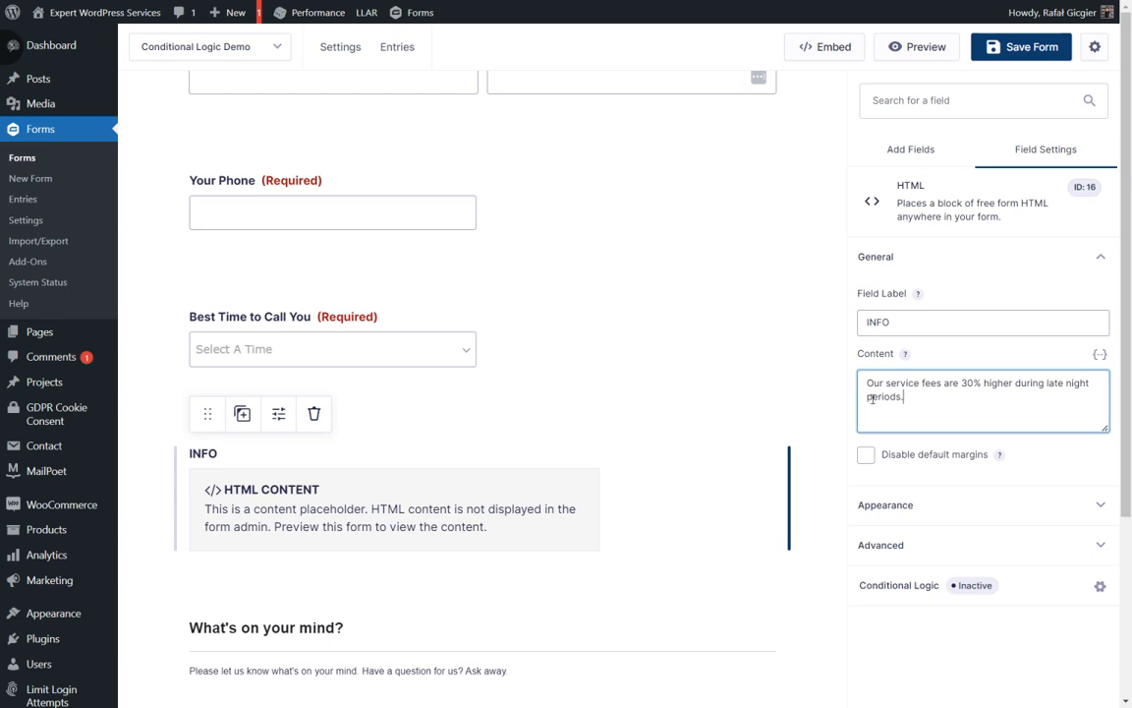
# Review the time choices of the Best Time to Call You dropdown.
pyautogui.click(365, 337)
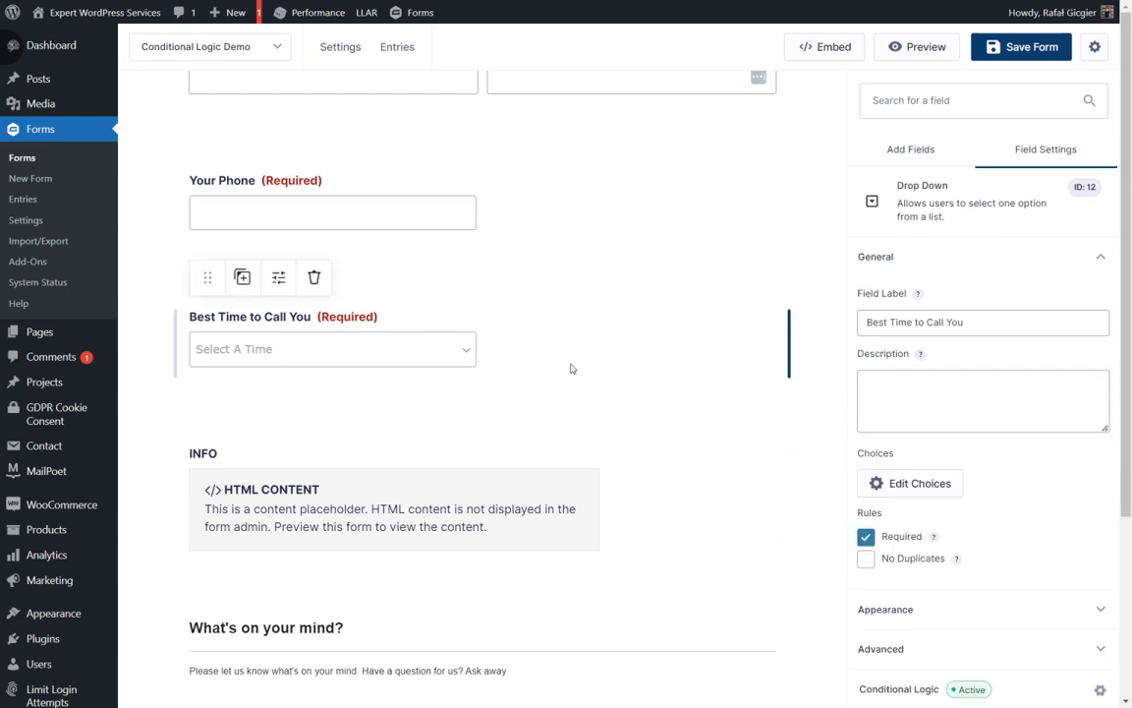
pyautogui.click(948, 485)
pyautogui.scroll(-3, 715, 372)
pyautogui.scroll(-10, 716, 372)
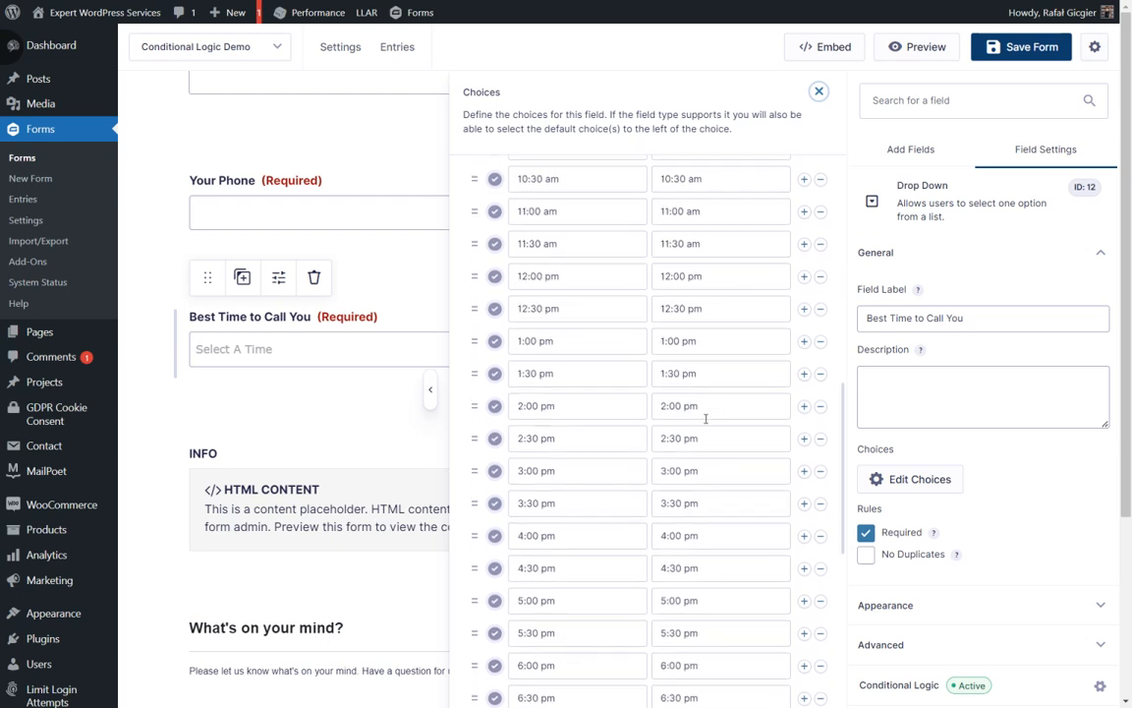
pyautogui.scroll(7, 719, 412)
# Return to the INFO block and bring up its conditional logic settings.
pyautogui.click(386, 495)
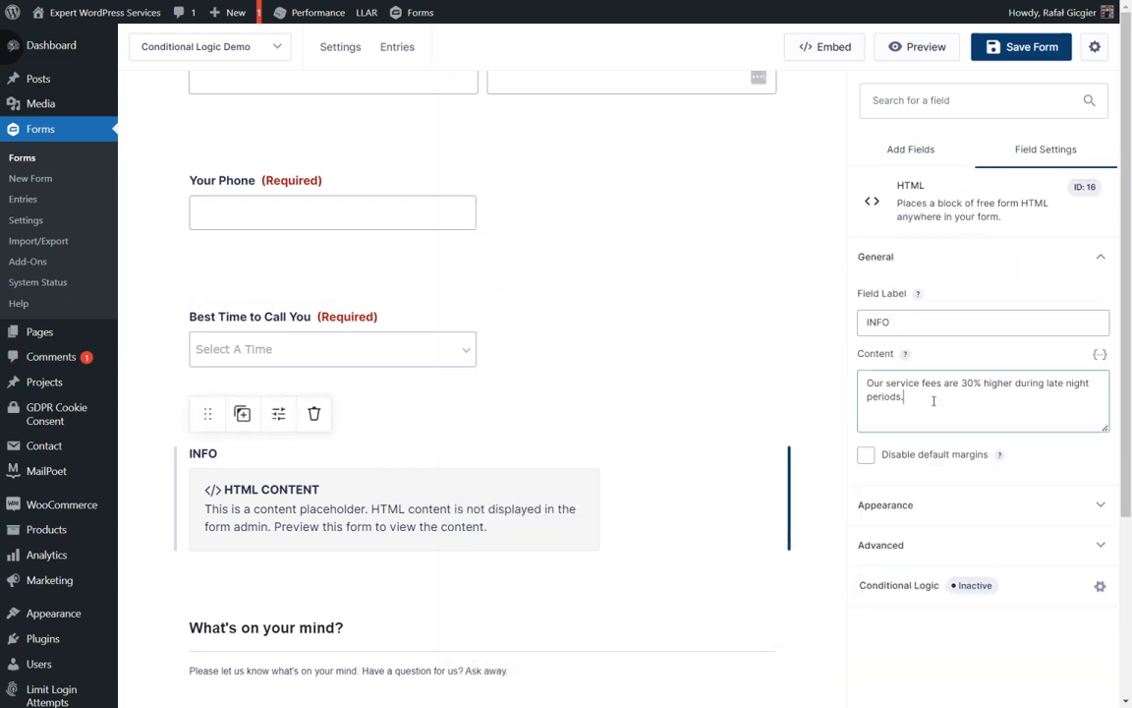
pyautogui.moveTo(933, 397); pyautogui.dragTo(867, 376)
pyautogui.click(911, 401)
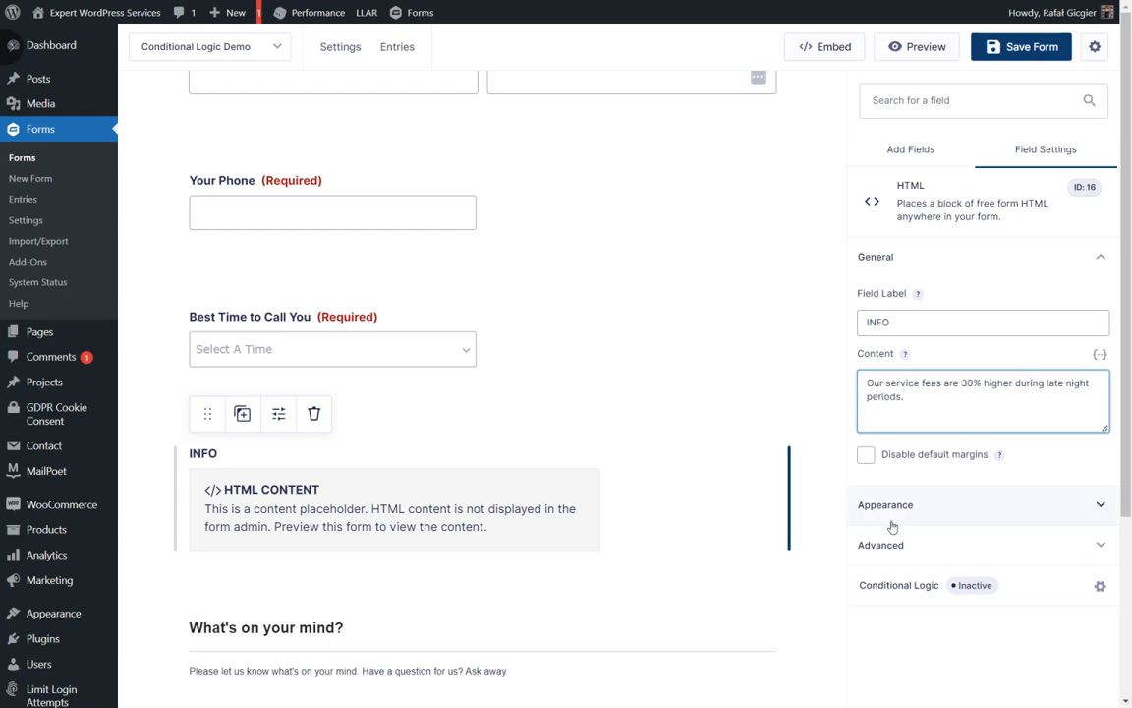
pyautogui.click(901, 587)
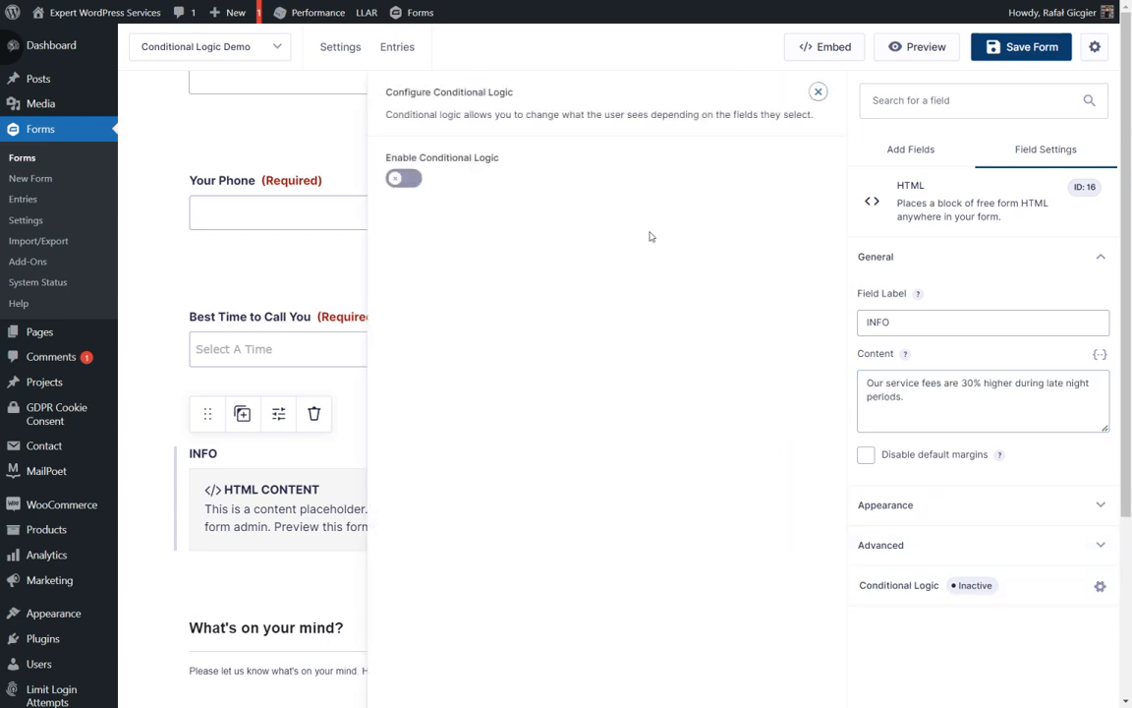
# Try conditional logic on and off for INFO, then reopen its conditional logic settings.
pyautogui.click(418, 182)
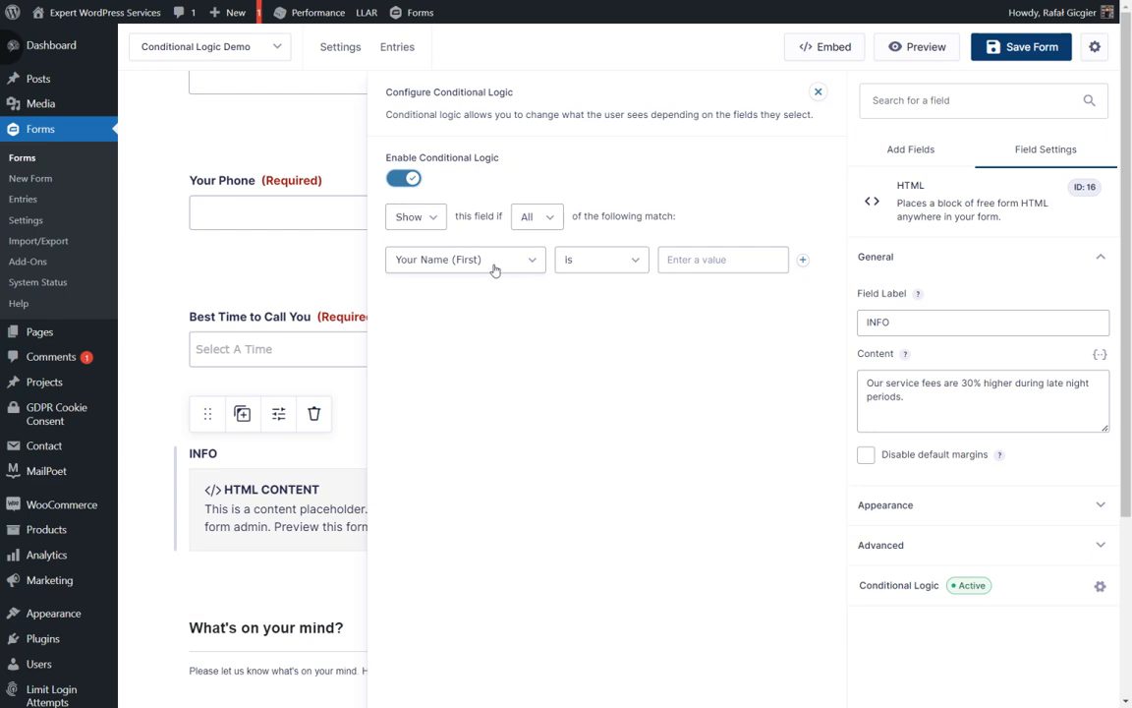
pyautogui.click(488, 262)
pyautogui.click(652, 172)
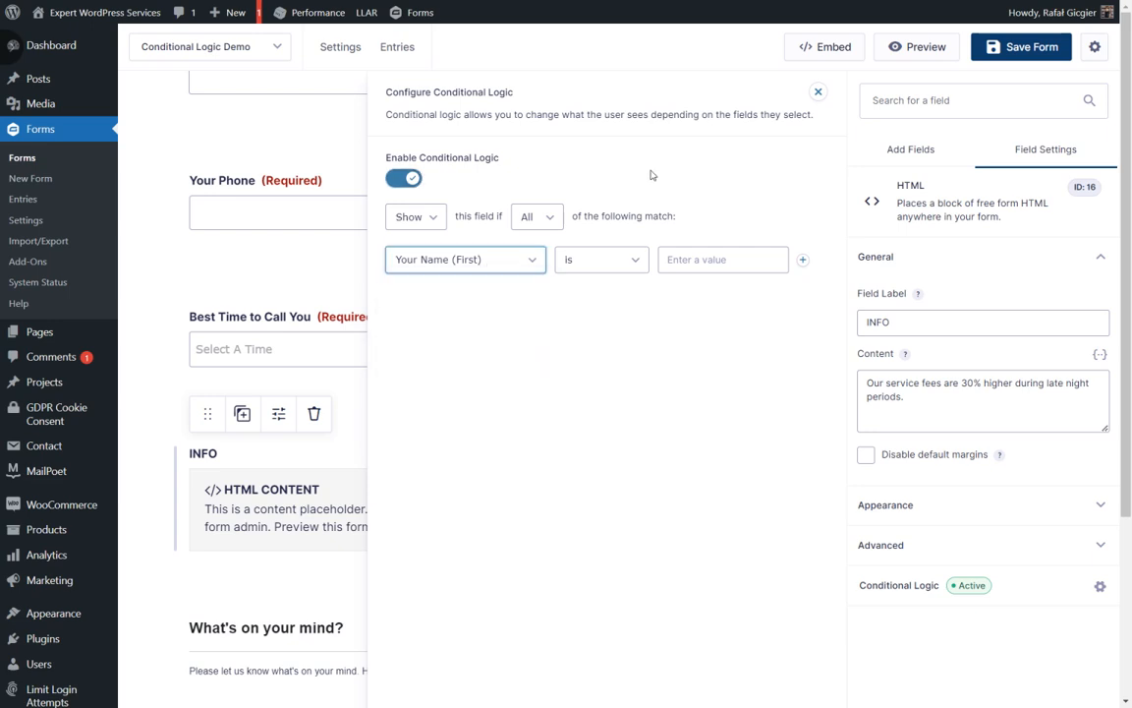
pyautogui.click(406, 179)
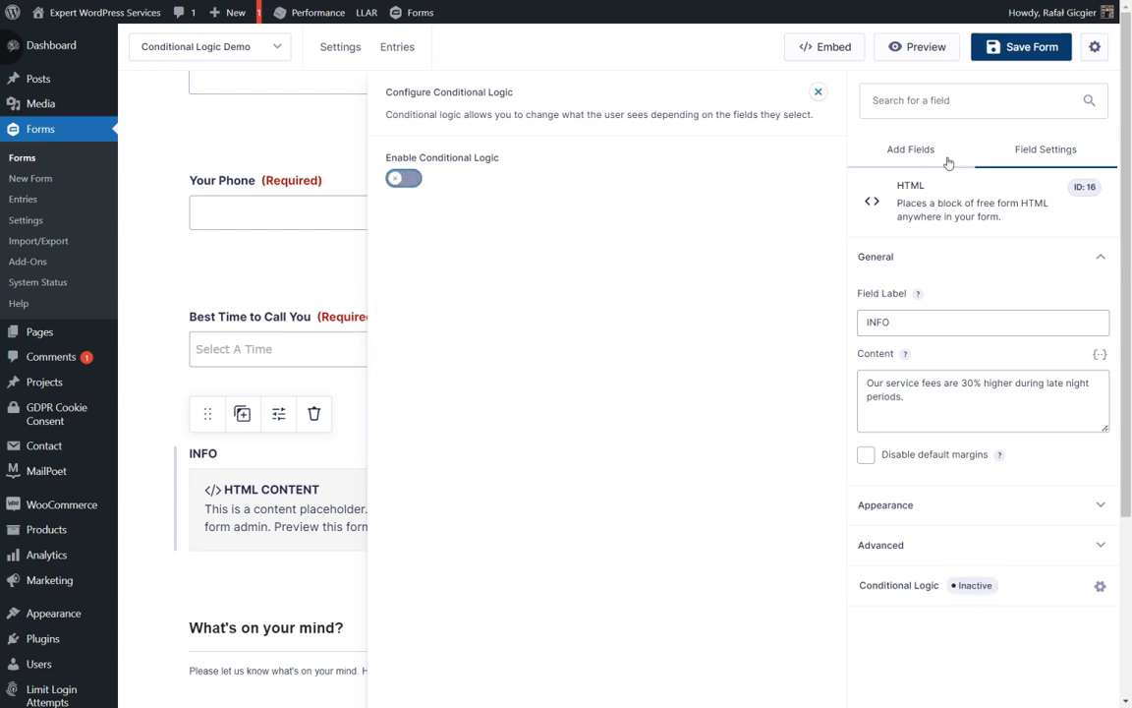
pyautogui.click(337, 340)
pyautogui.click(336, 496)
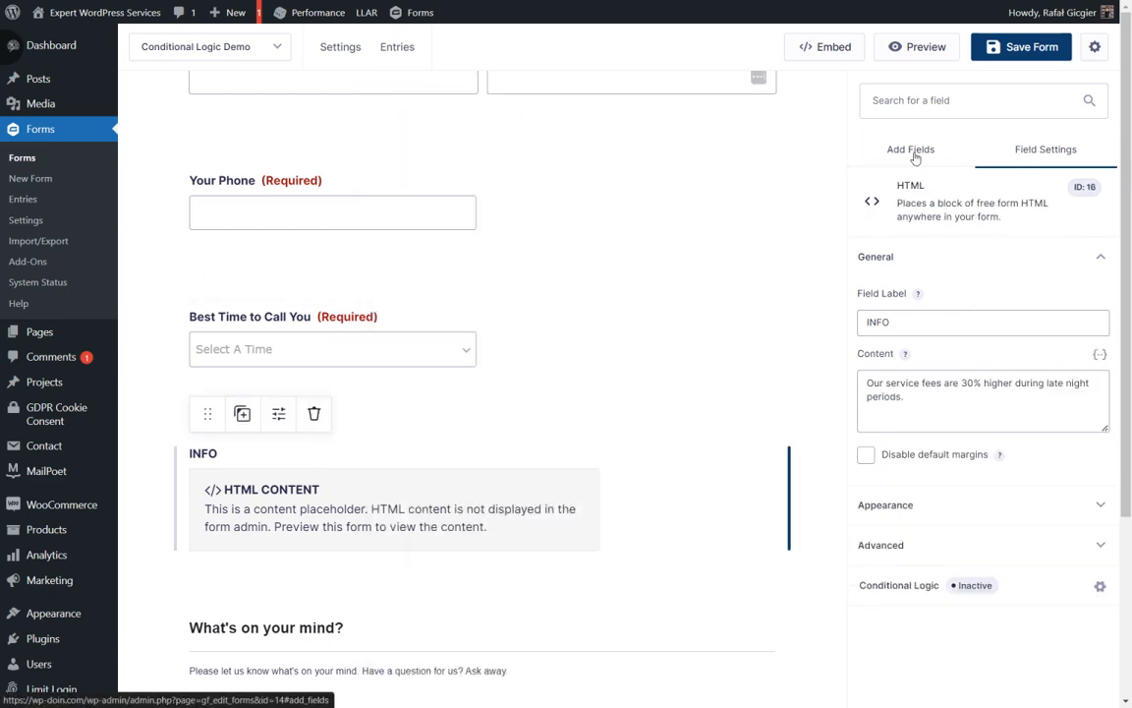
pyautogui.click(847, 585)
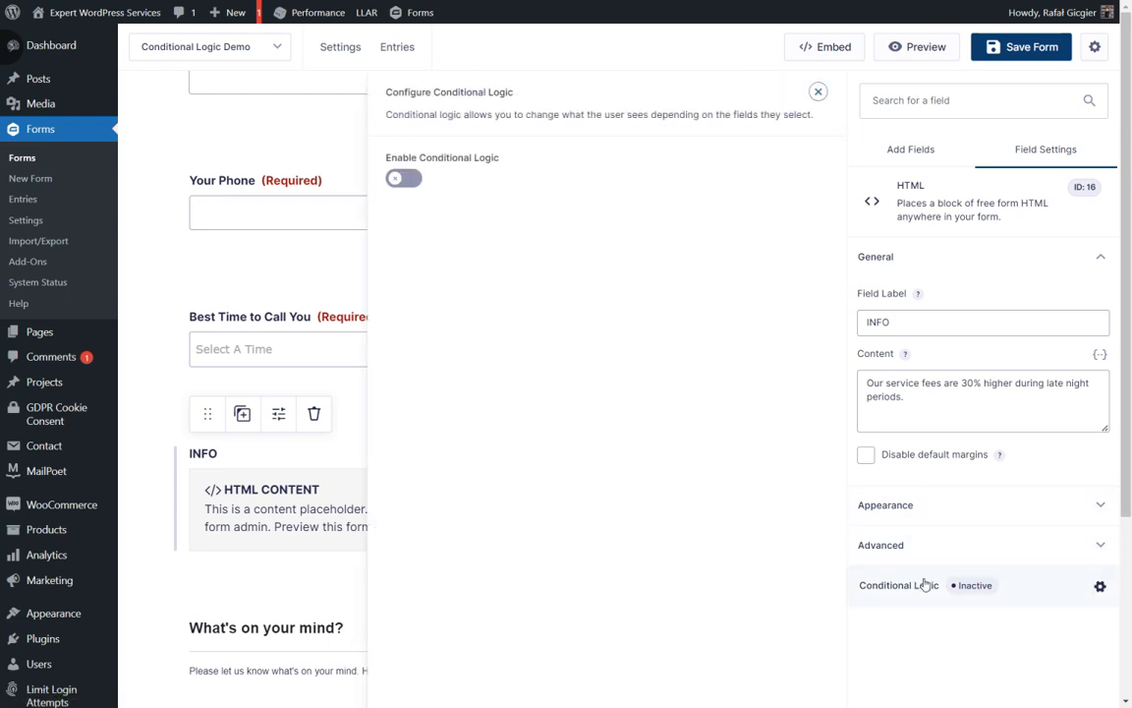
pyautogui.moveTo(389, 109); pyautogui.dragTo(759, 114)
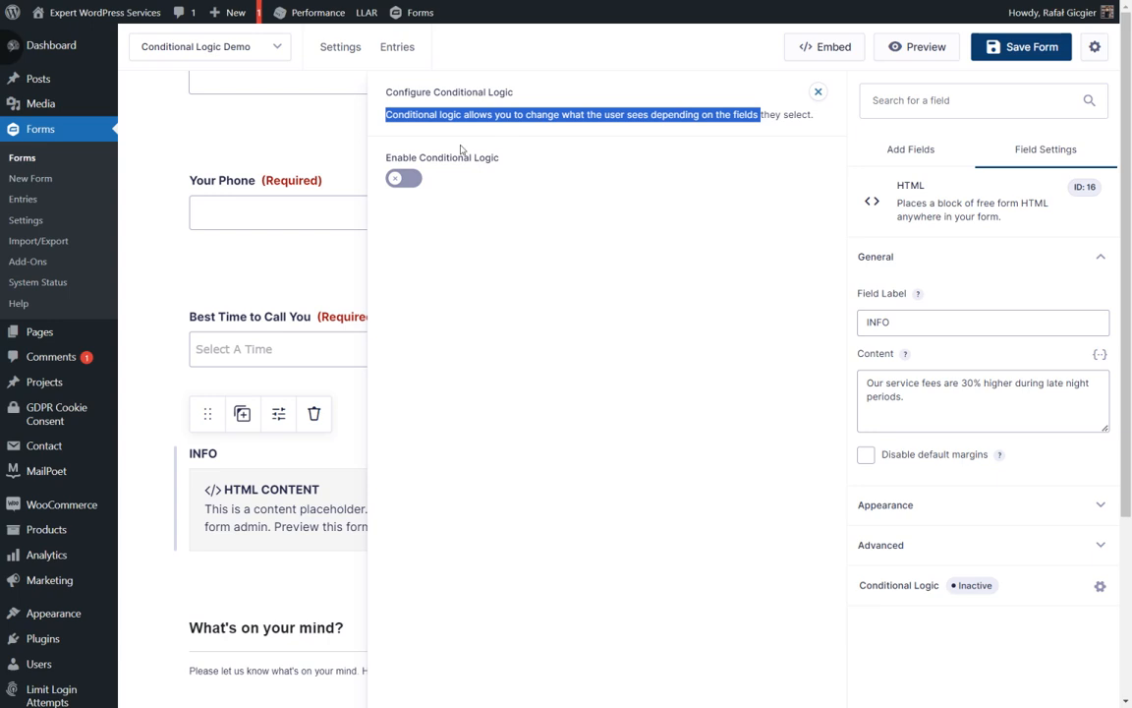
# Enable conditional logic for INFO, keeping the Show and All options in the rule header.
pyautogui.click(409, 183)
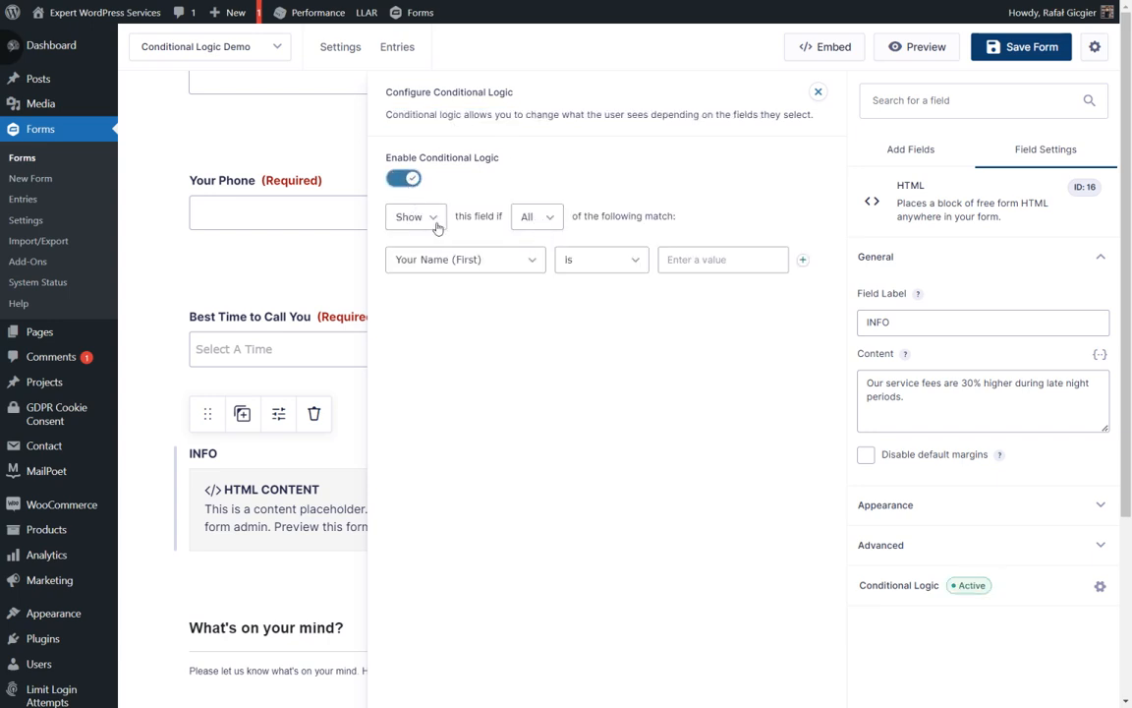
pyautogui.click(435, 227)
pyautogui.click(430, 219)
pyautogui.click(431, 218)
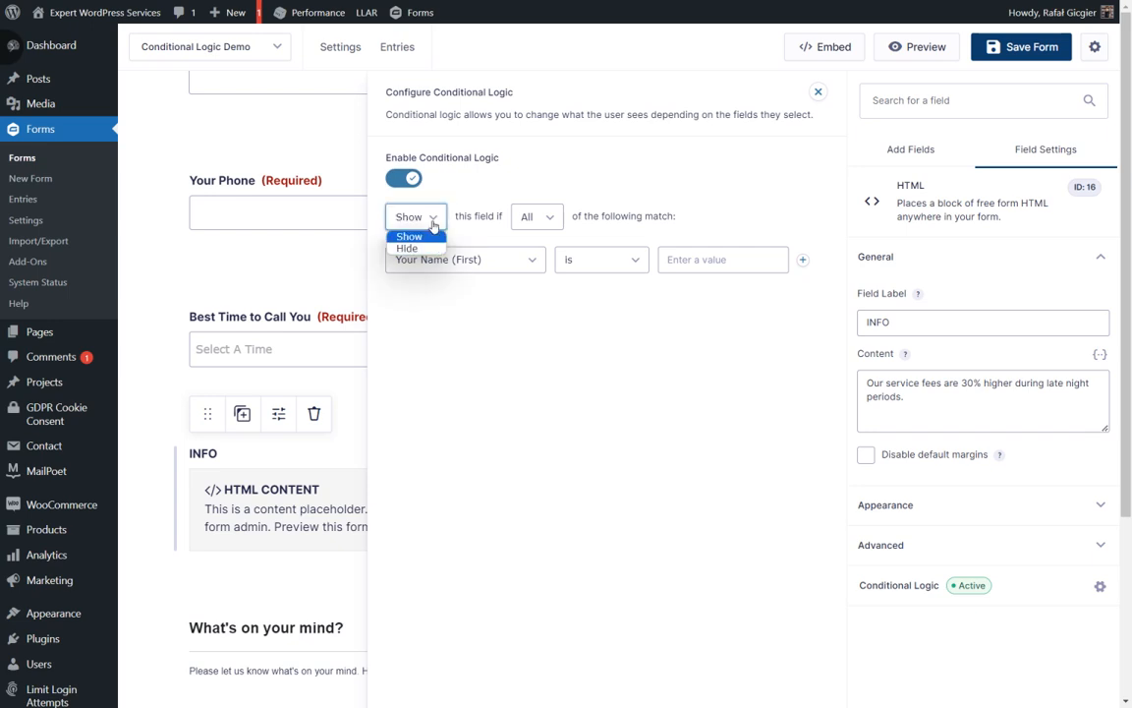
pyautogui.click(501, 217)
pyautogui.click(546, 220)
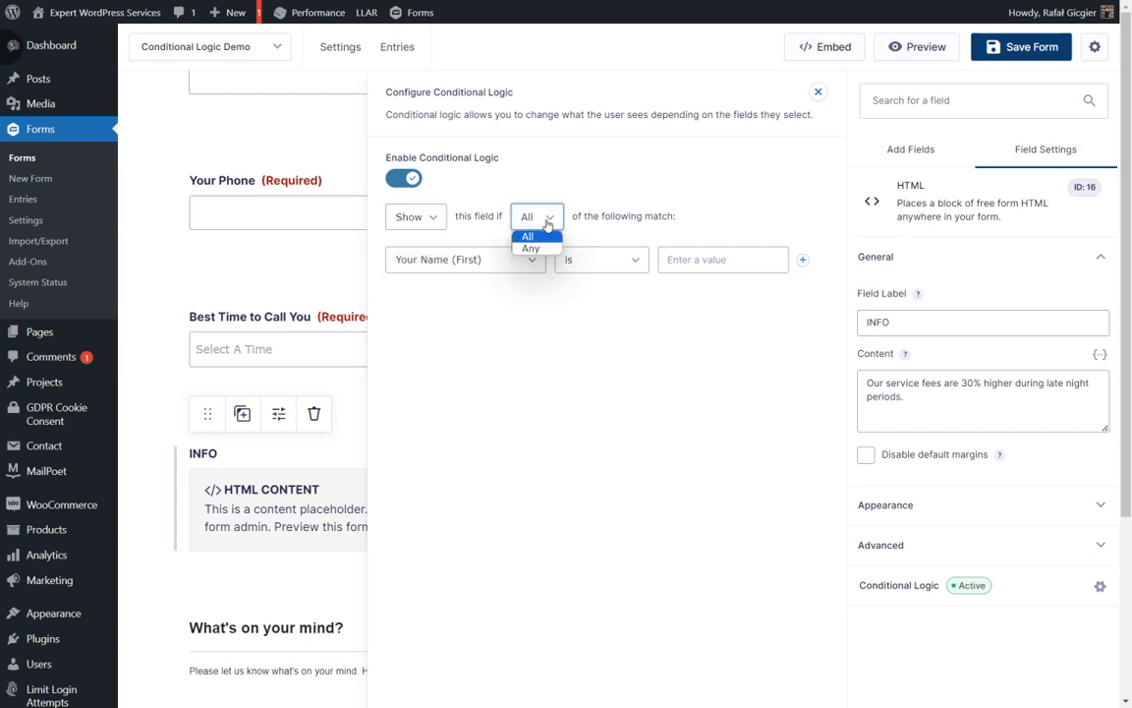
pyautogui.click(645, 217)
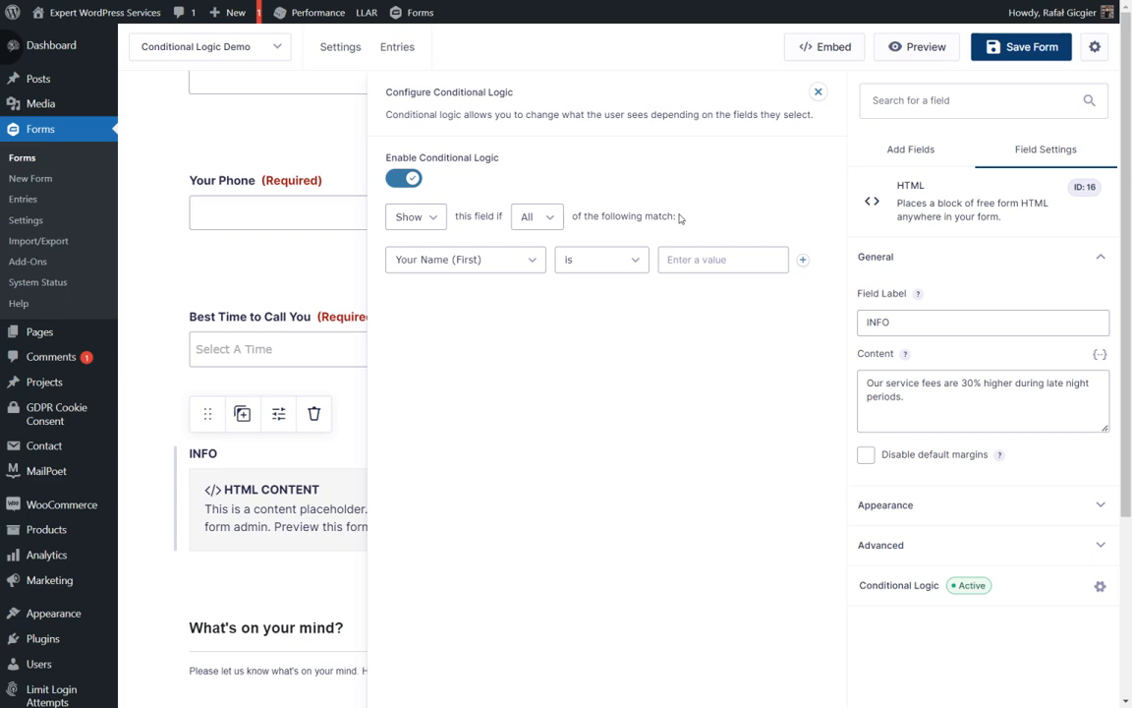
pyautogui.click(403, 217)
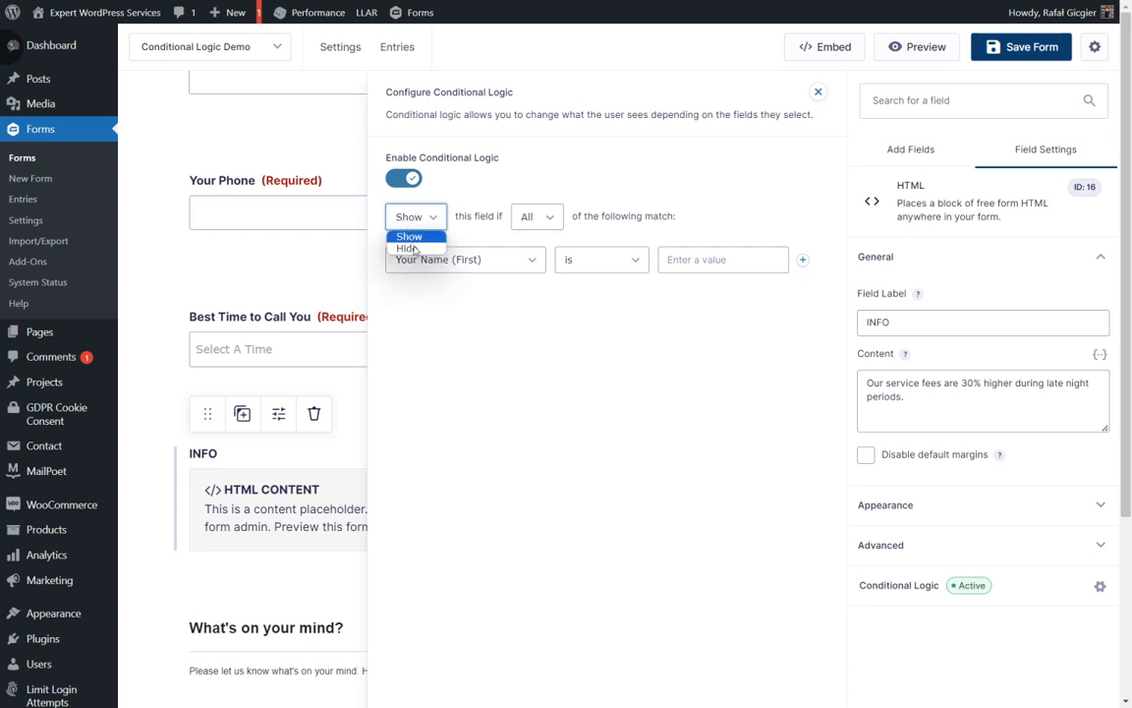
pyautogui.click(479, 217)
pyautogui.click(532, 217)
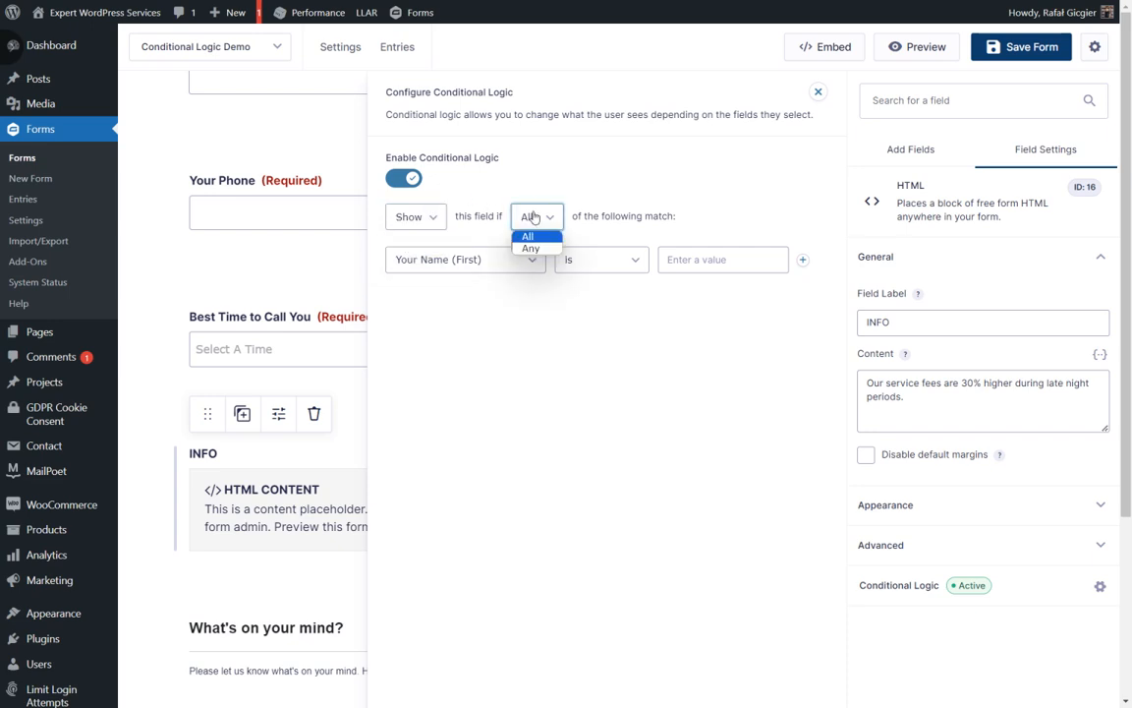
pyautogui.click(511, 231)
# Add a second rule, switch matching to Any, and set condition one: Best Time to Call You is 10:00 pm.
pyautogui.click(803, 259)
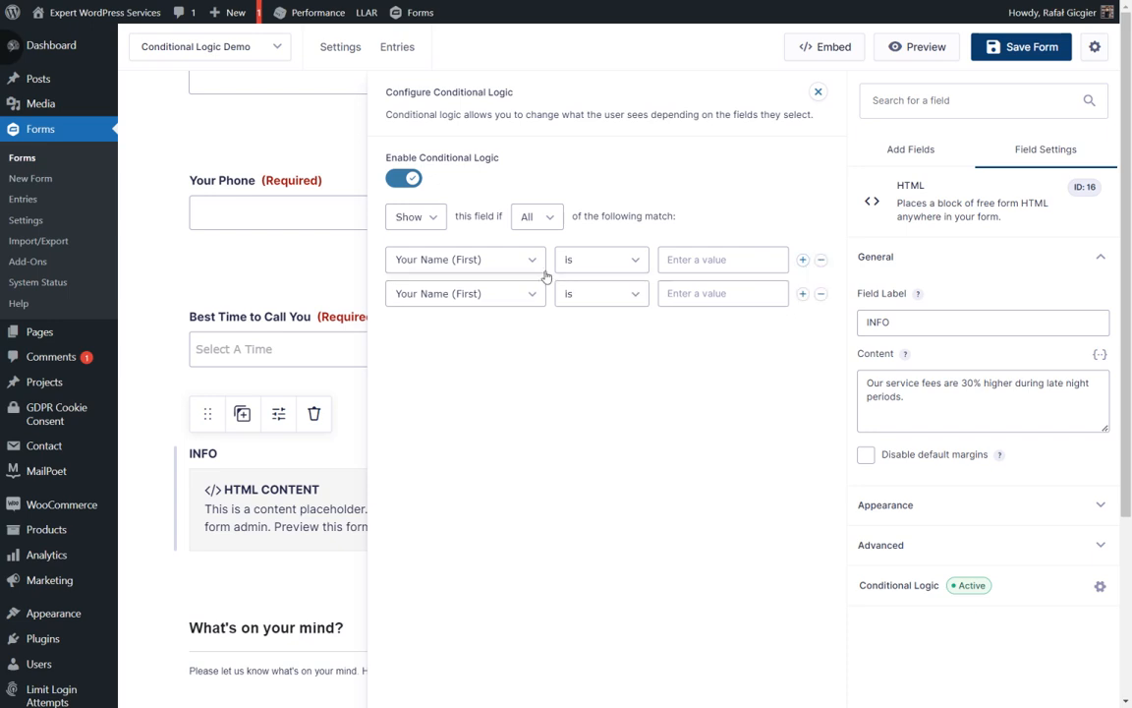
pyautogui.click(532, 217)
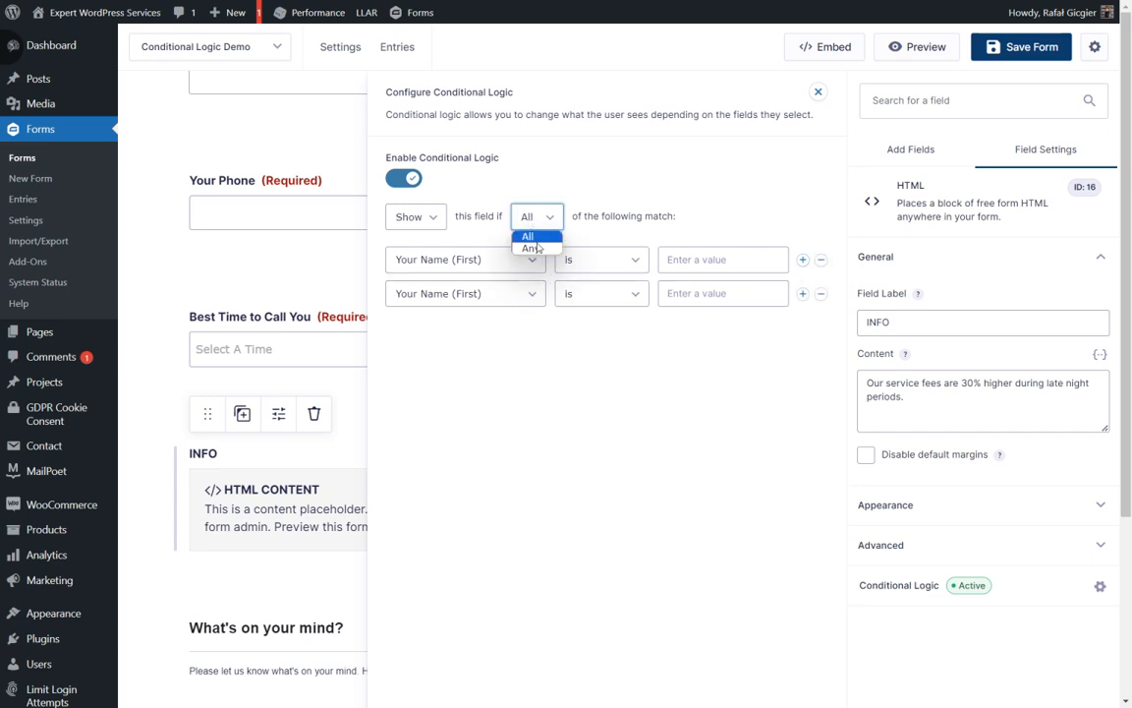
pyautogui.click(530, 246)
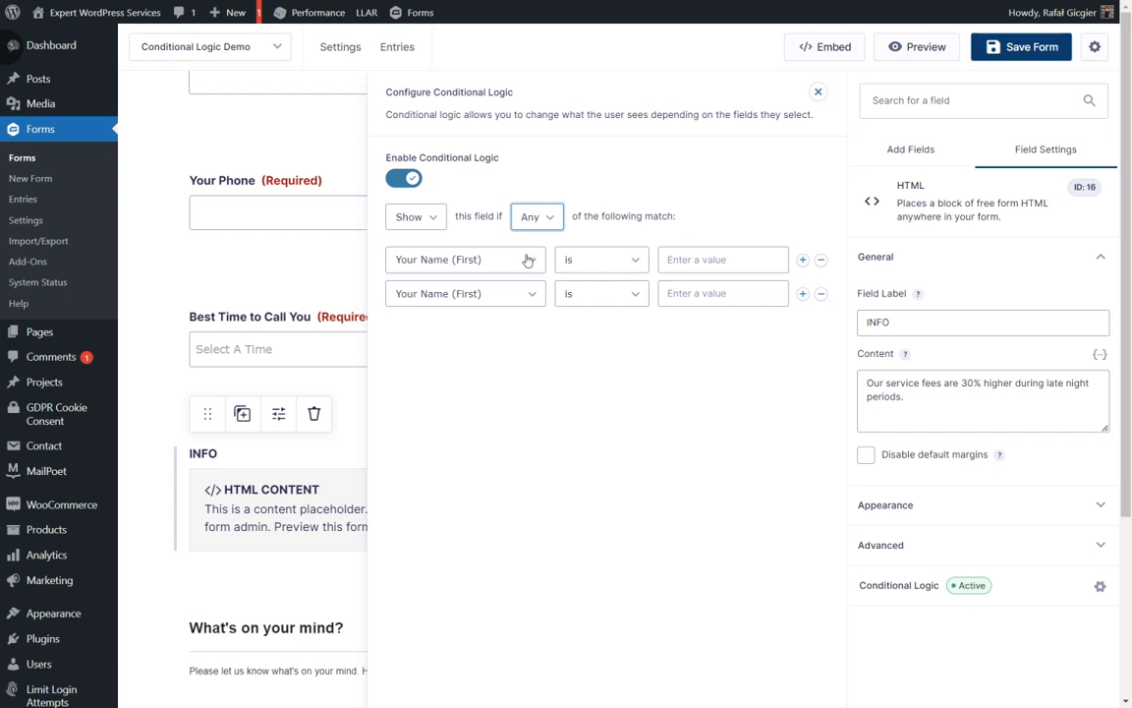
pyautogui.click(527, 259)
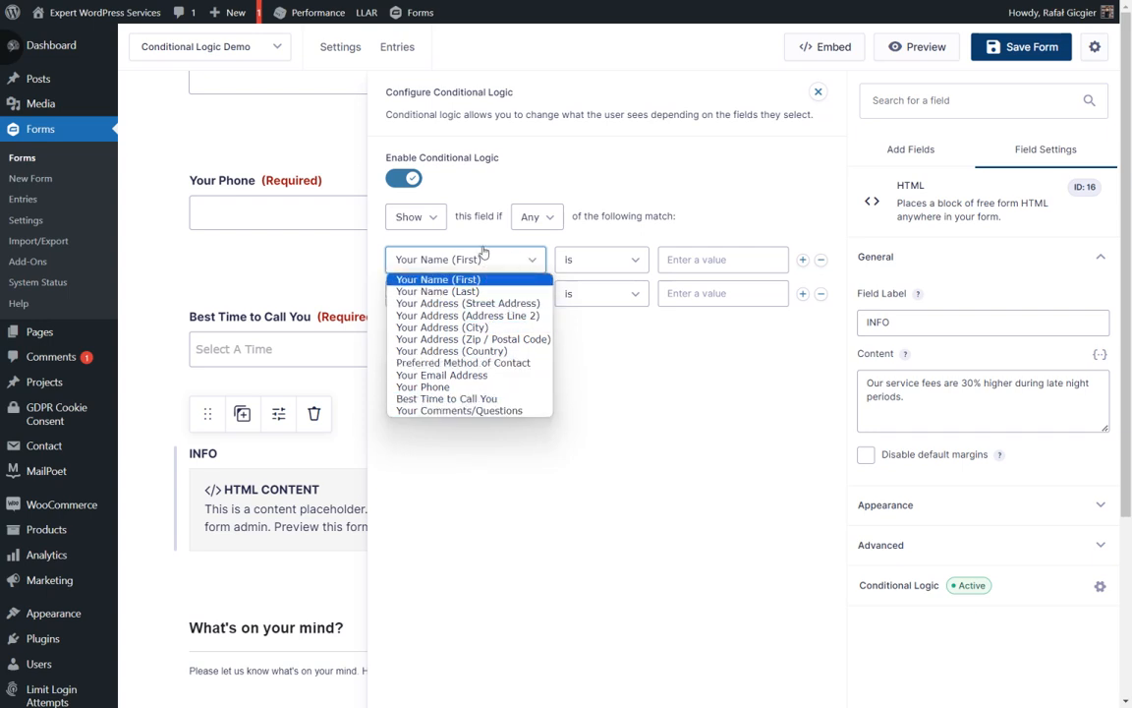
pyautogui.click(483, 399)
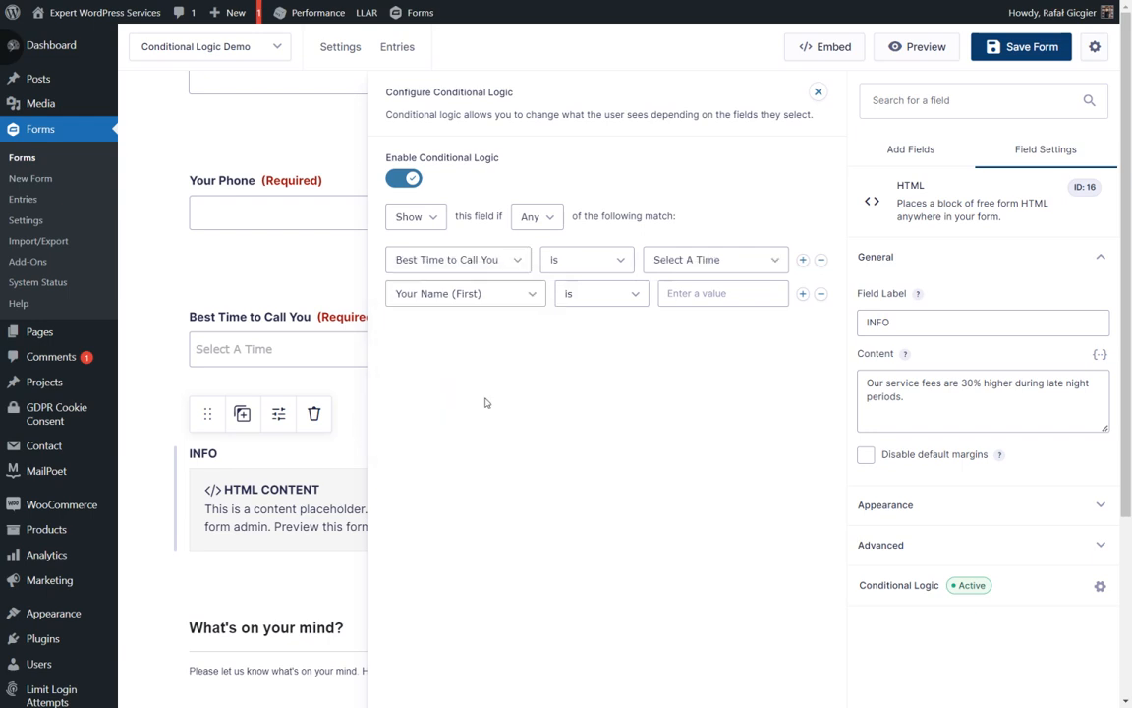
pyautogui.click(671, 263)
pyautogui.scroll(-5, 688, 394)
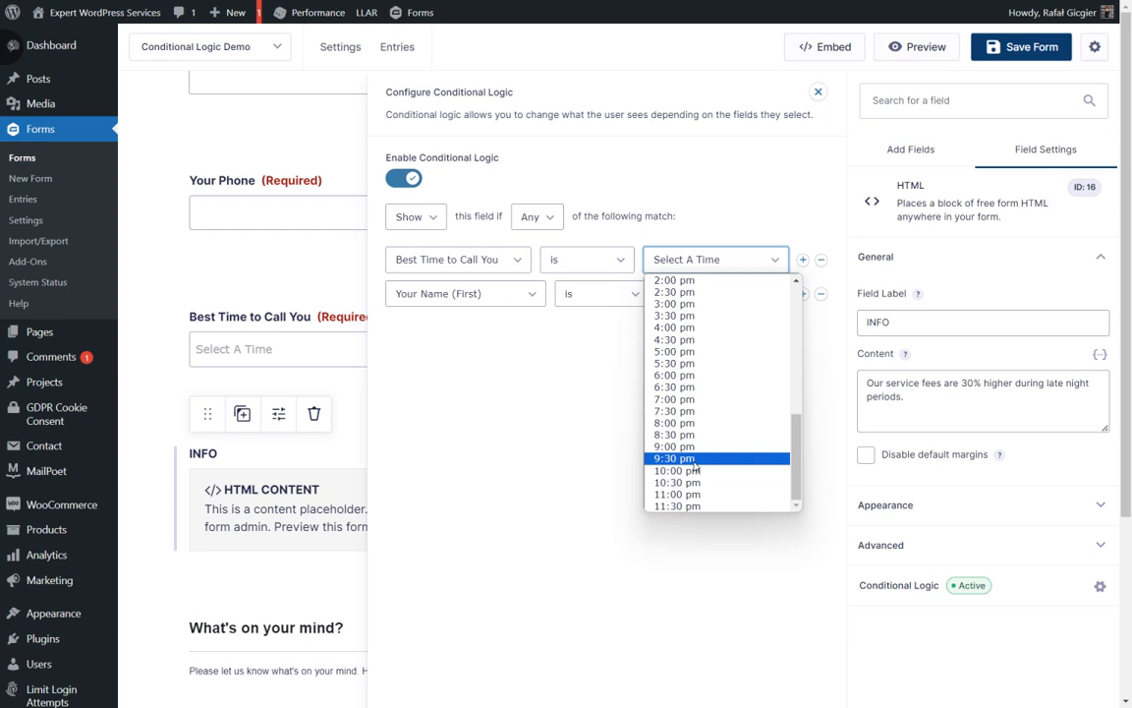
pyautogui.click(693, 471)
pyautogui.click(568, 261)
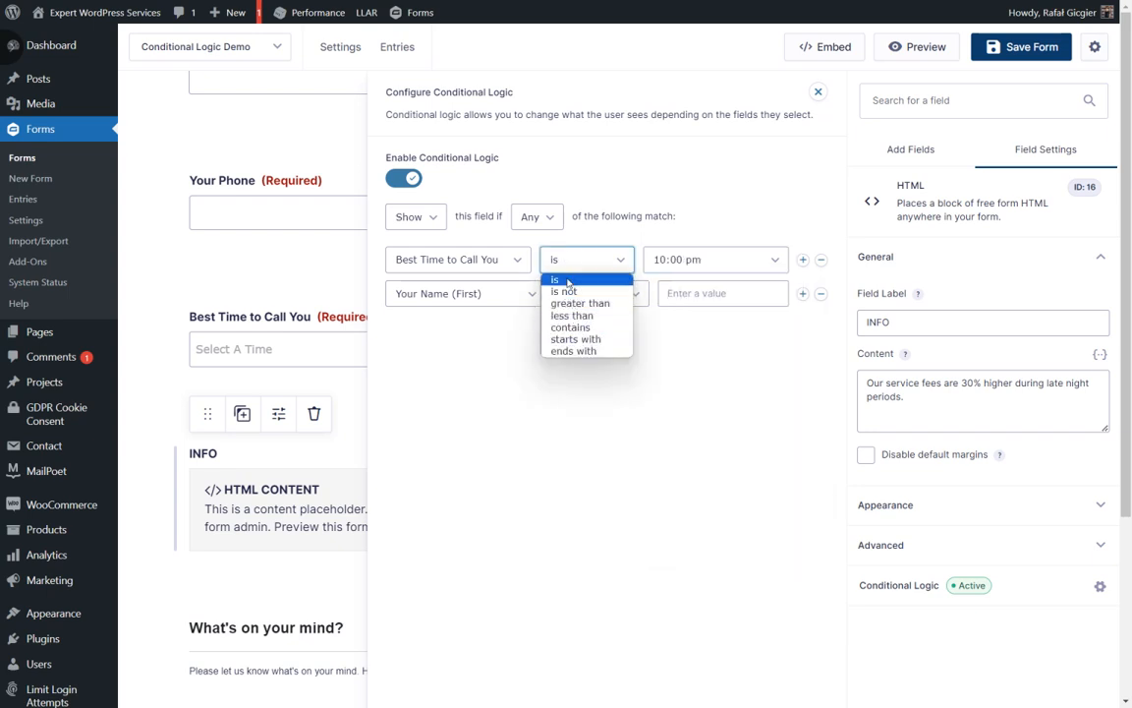
pyautogui.click(654, 222)
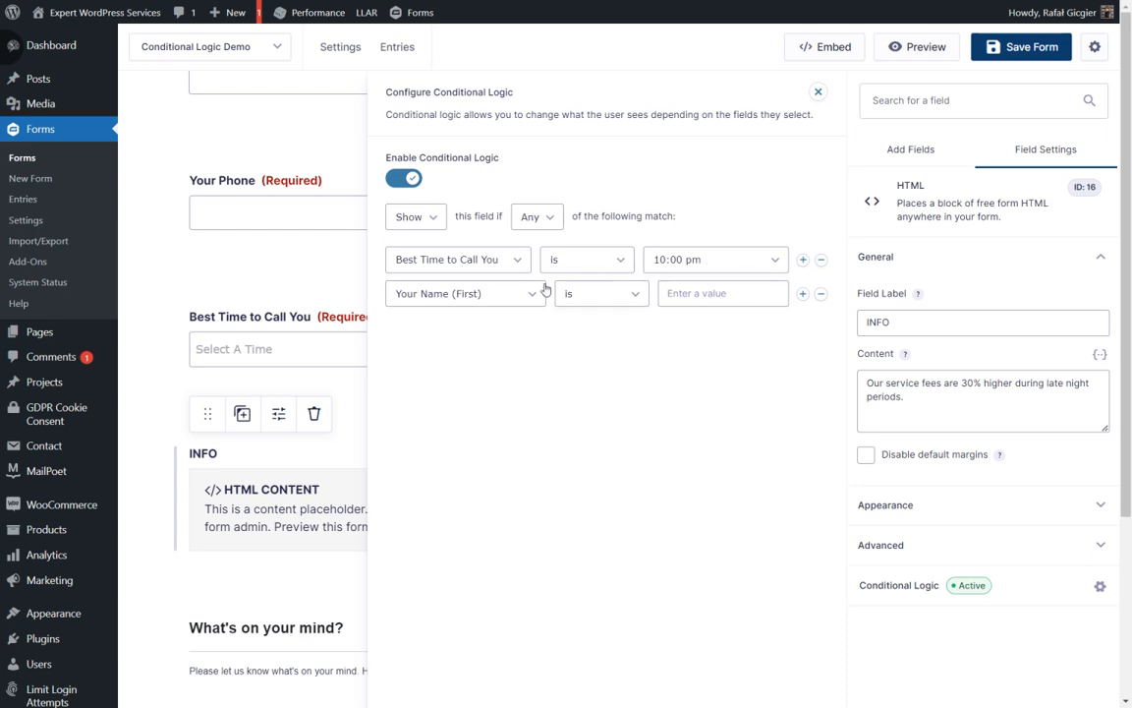
# Set conditions for Best Time to Call You is 10:30 pm and 11:00 pm.
pyautogui.click(508, 294)
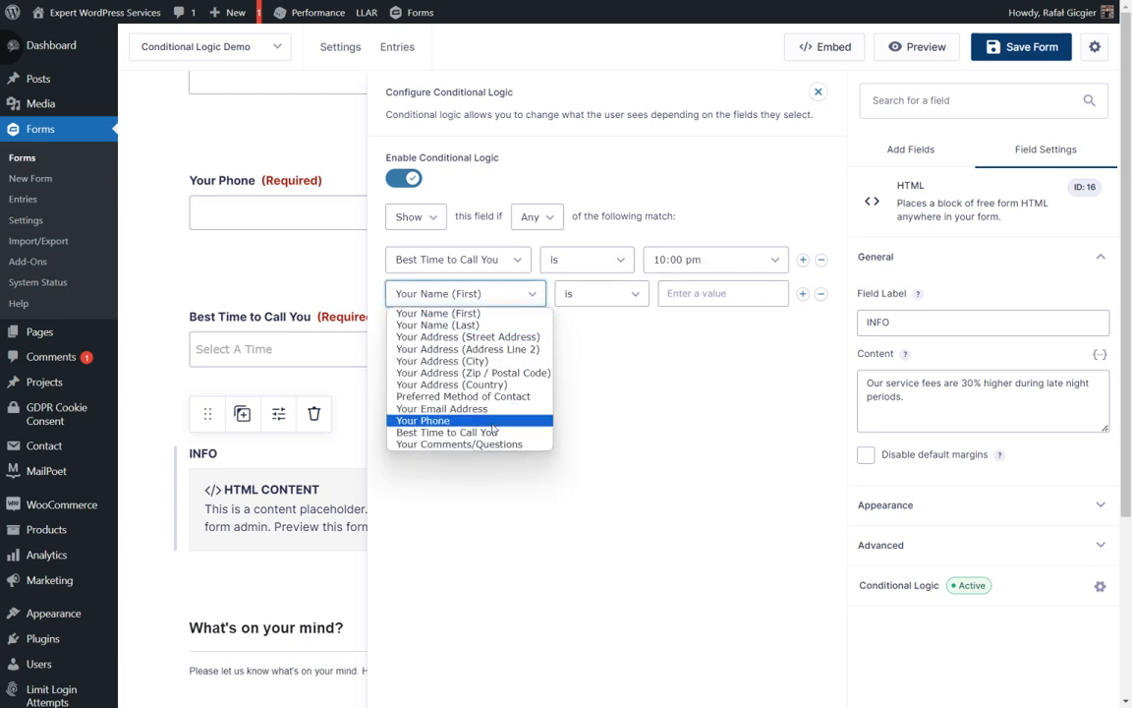
pyautogui.click(447, 425)
pyautogui.click(706, 293)
pyautogui.scroll(-5, 708, 432)
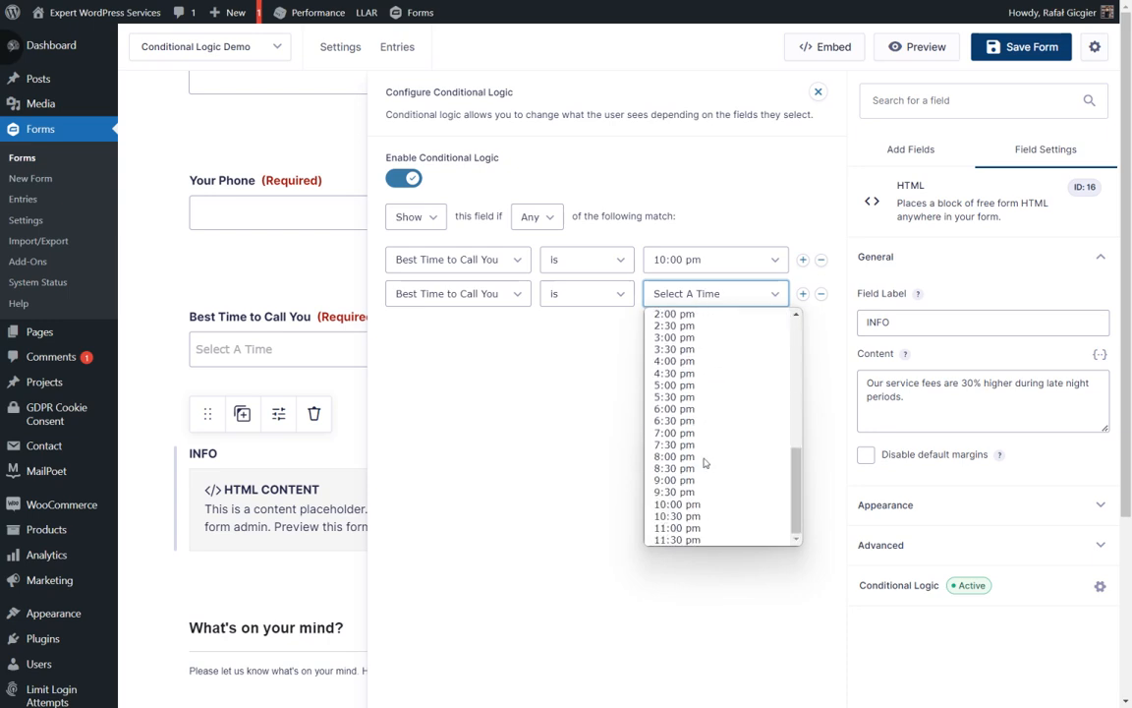
pyautogui.click(693, 459)
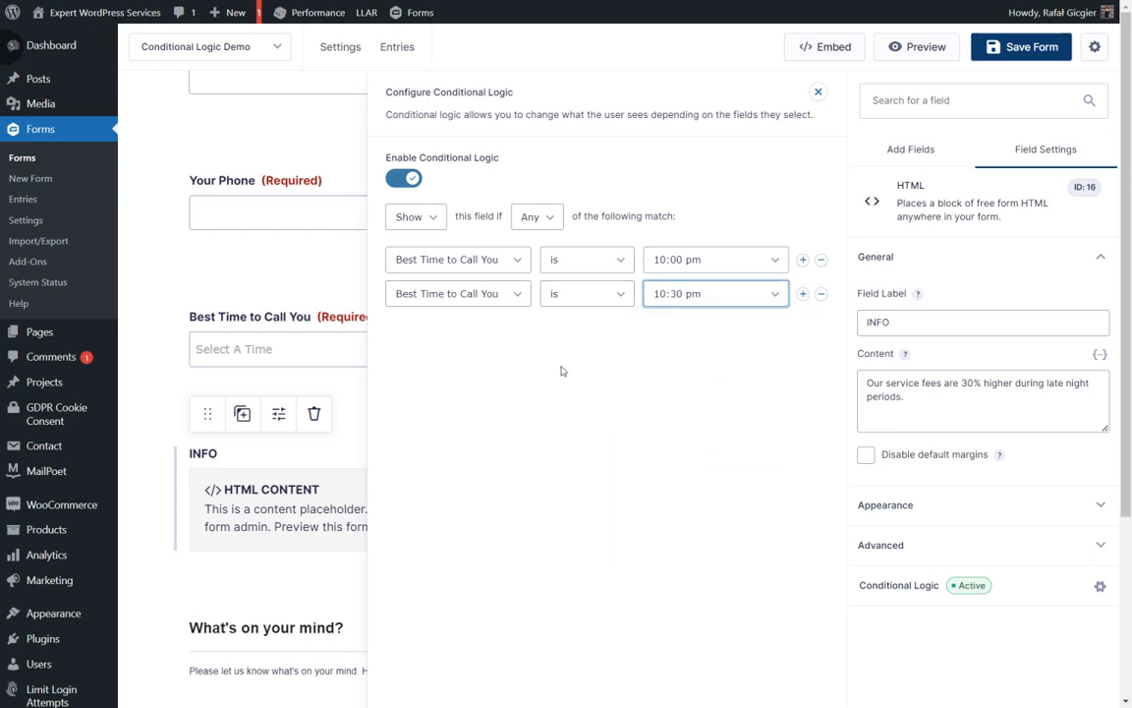
pyautogui.click(802, 293)
pyautogui.click(465, 327)
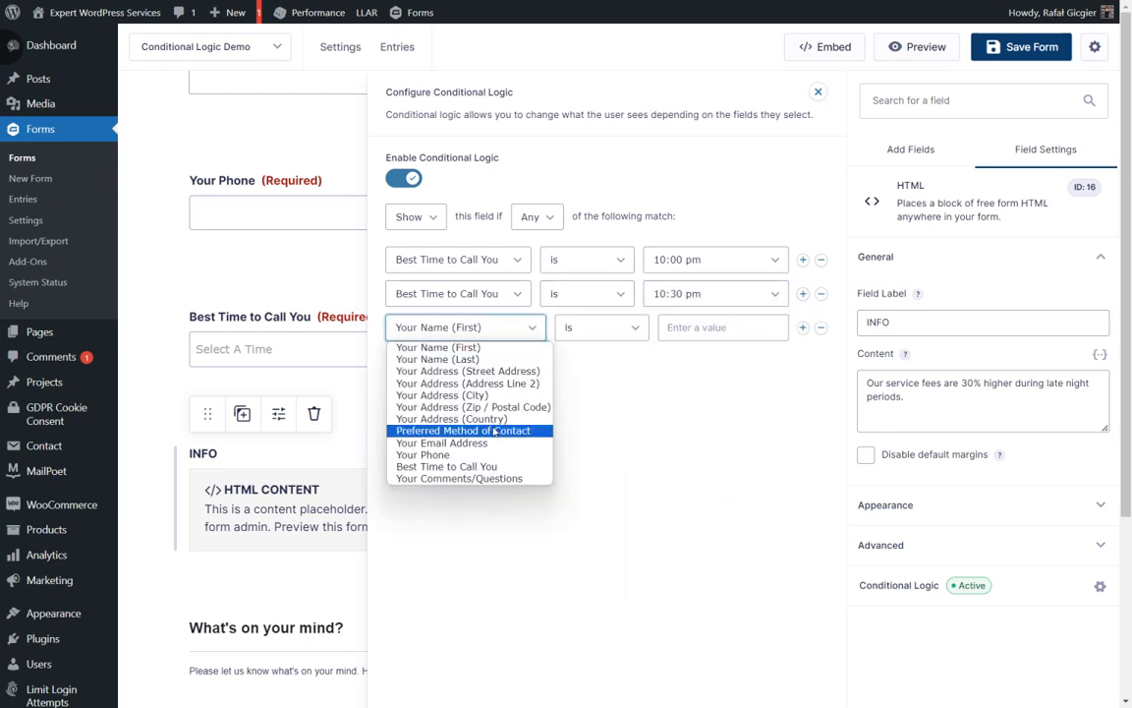
pyautogui.click(491, 466)
pyautogui.click(700, 332)
pyautogui.scroll(-5, 702, 550)
pyautogui.click(703, 568)
# Add a fourth condition, Best Time to Call You is 11:30 pm, and save the form.
pyautogui.click(802, 328)
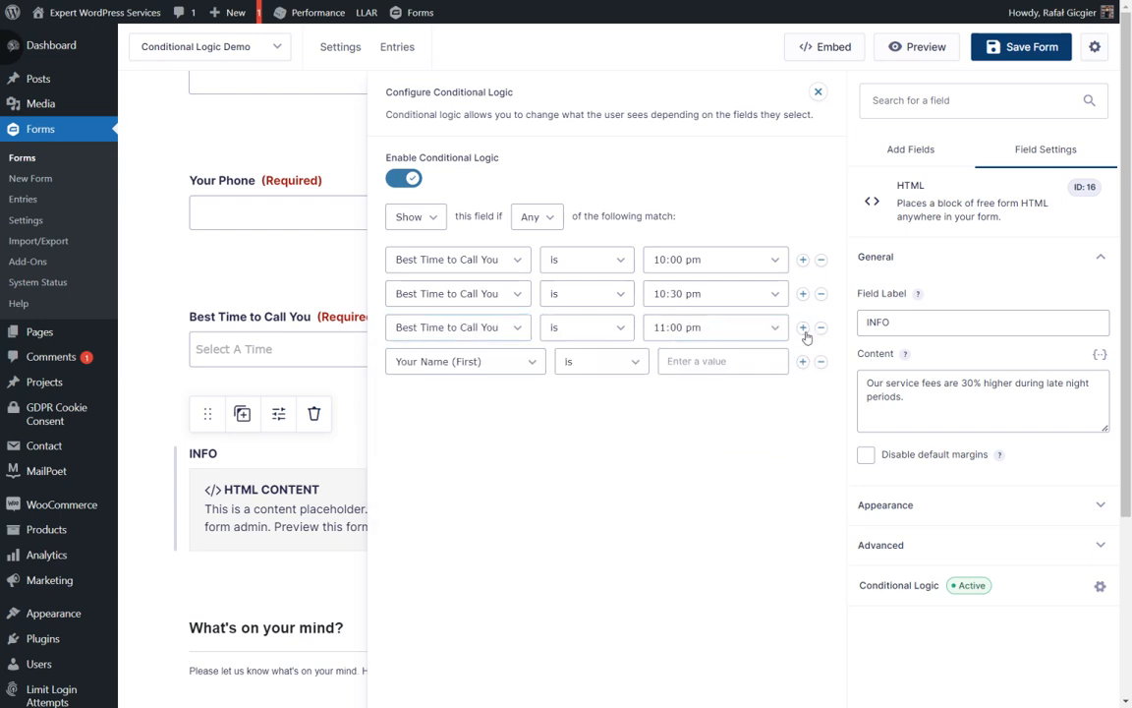
pyautogui.click(500, 371)
pyautogui.click(448, 504)
pyautogui.click(716, 359)
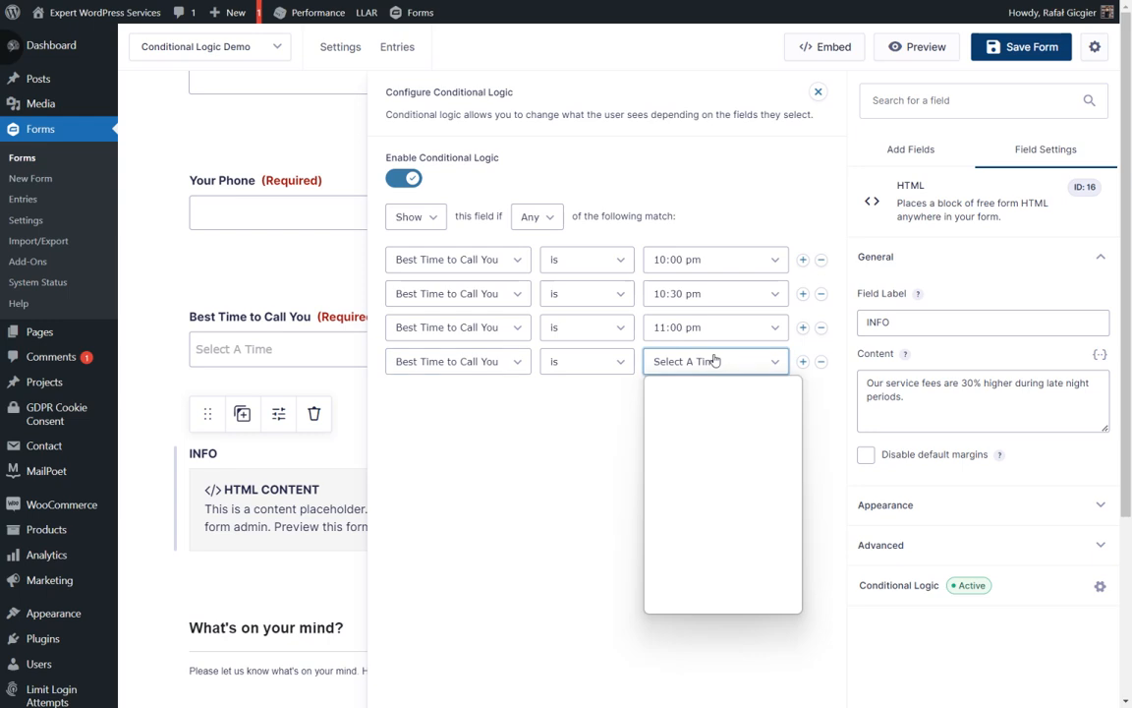
pyautogui.scroll(-5, 710, 584)
pyautogui.click(713, 603)
pyautogui.click(714, 370)
pyautogui.click(717, 607)
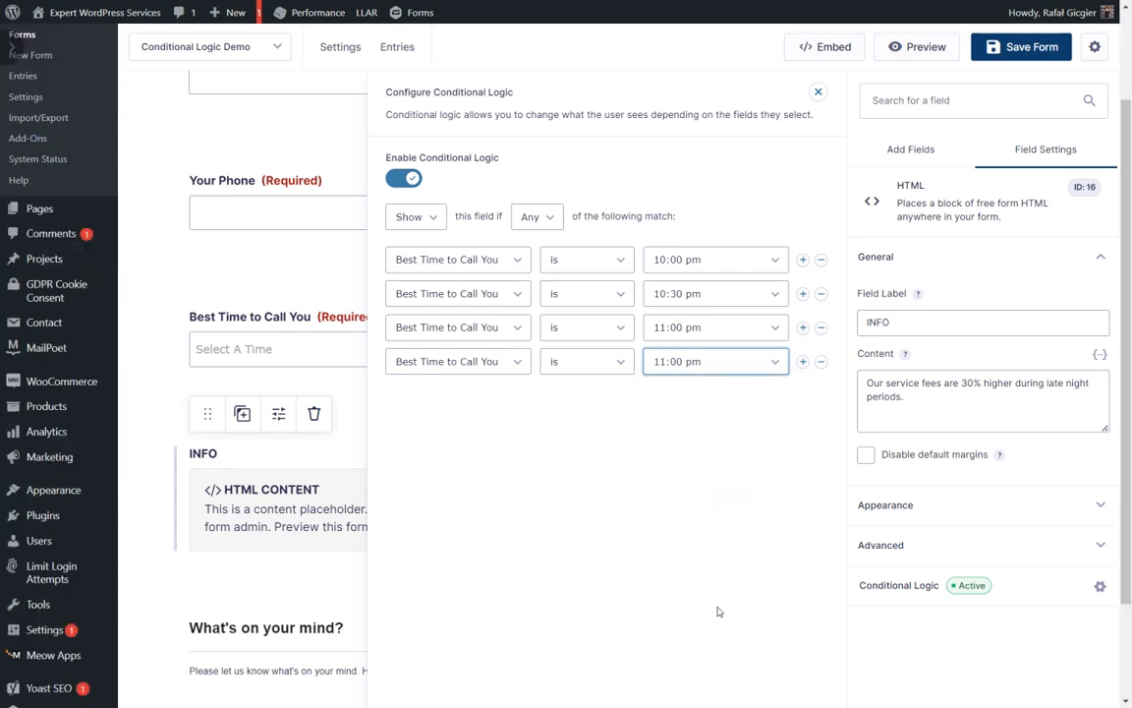
pyautogui.click(709, 362)
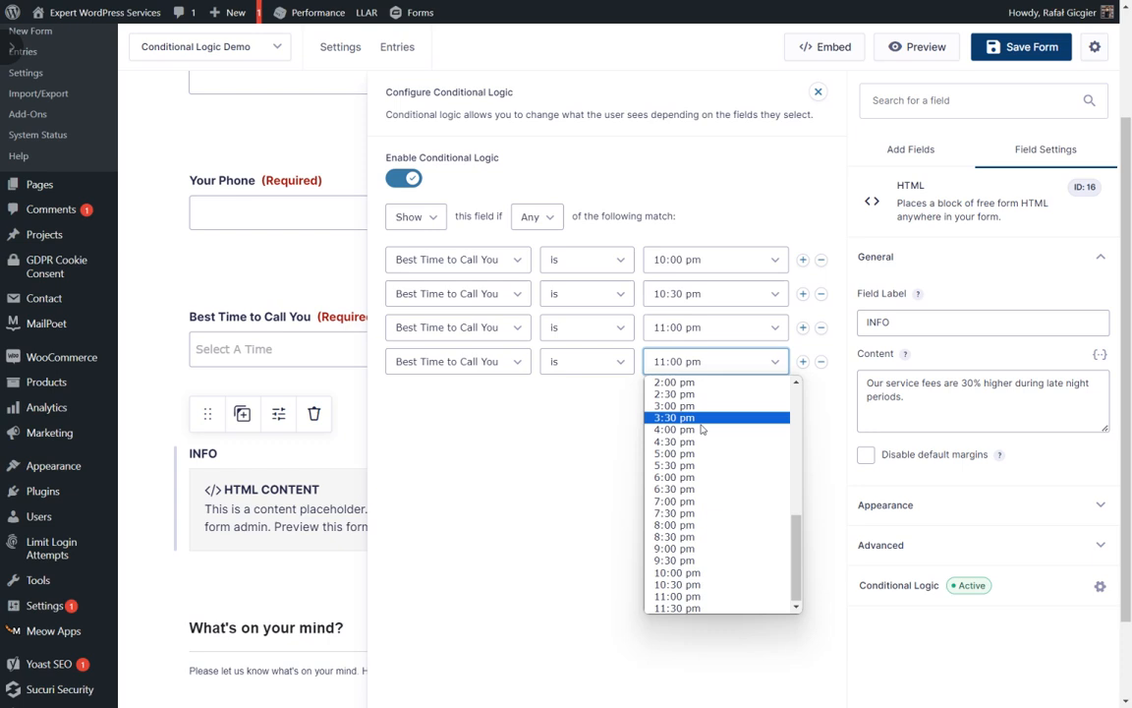
pyautogui.click(688, 607)
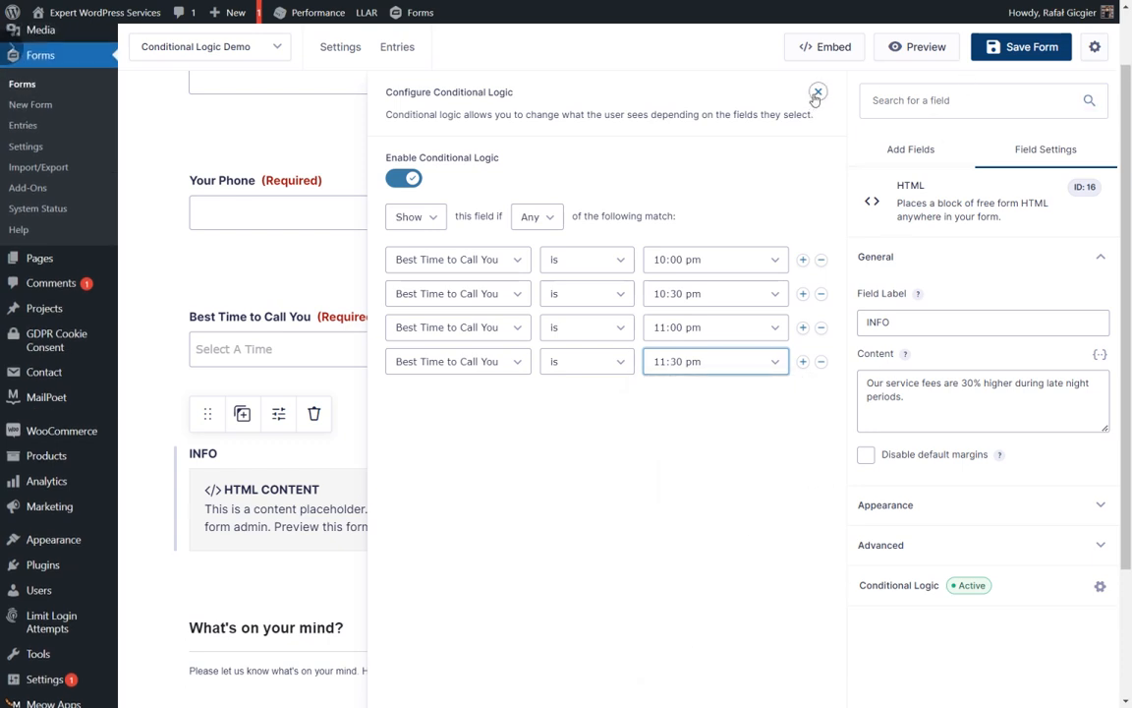
pyautogui.hotkey('ctrl', 's')
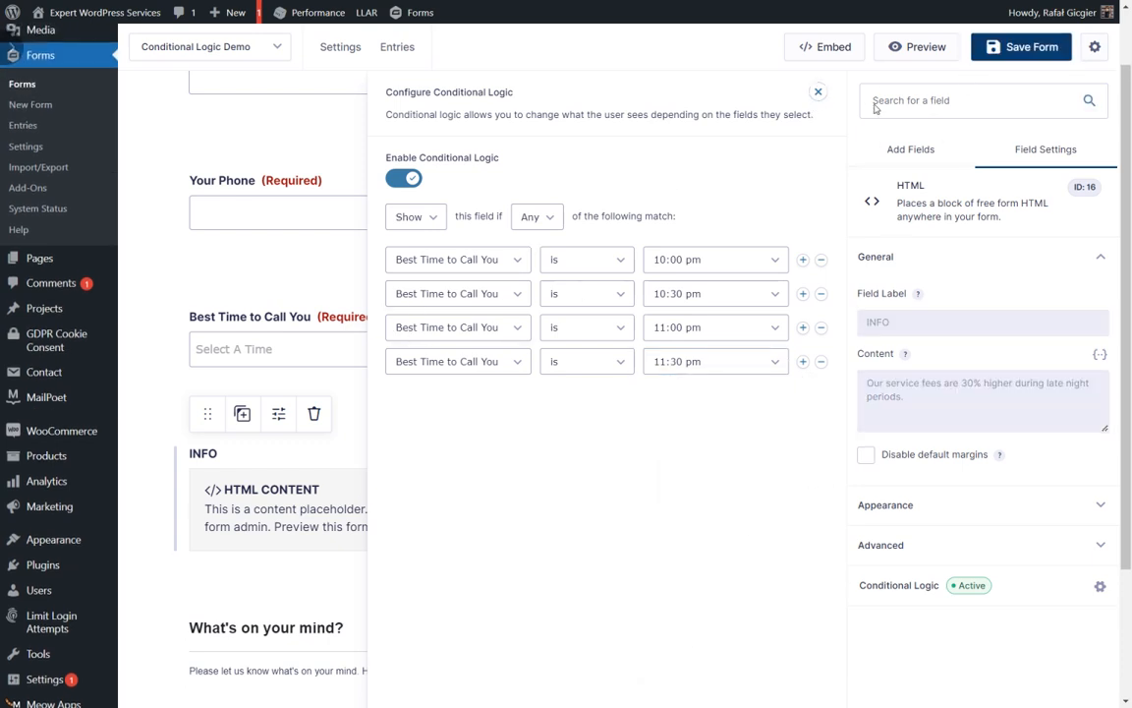
# Preview the form, choose Phone contact and 10:00 pm, and confirm the late-night fee notice appears.
pyautogui.click(916, 46)
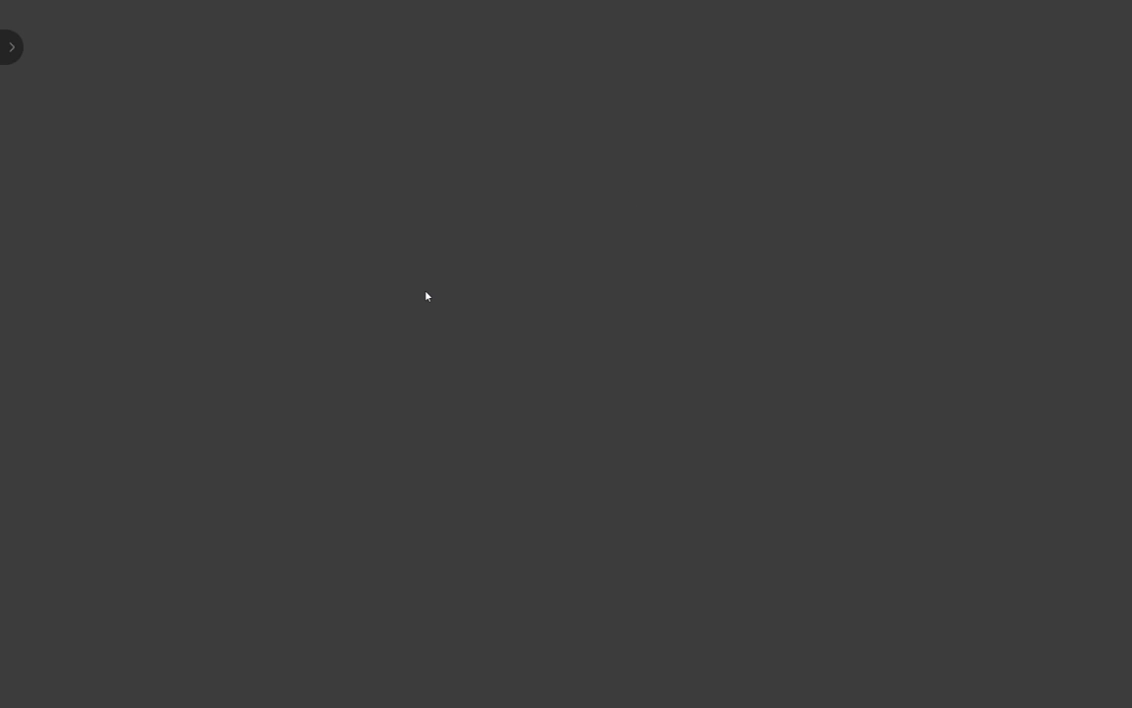
pyautogui.scroll(-5, 404, 311)
pyautogui.scroll(3, 292, 309)
pyautogui.scroll(-3, 303, 279)
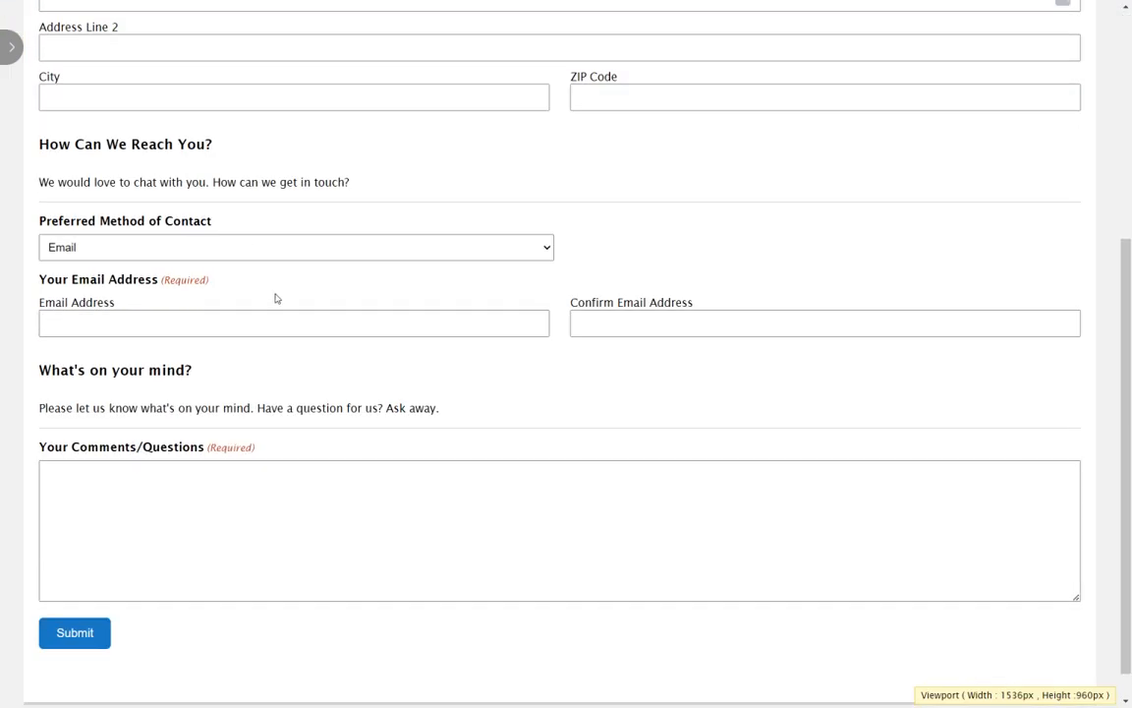
pyautogui.click(256, 245)
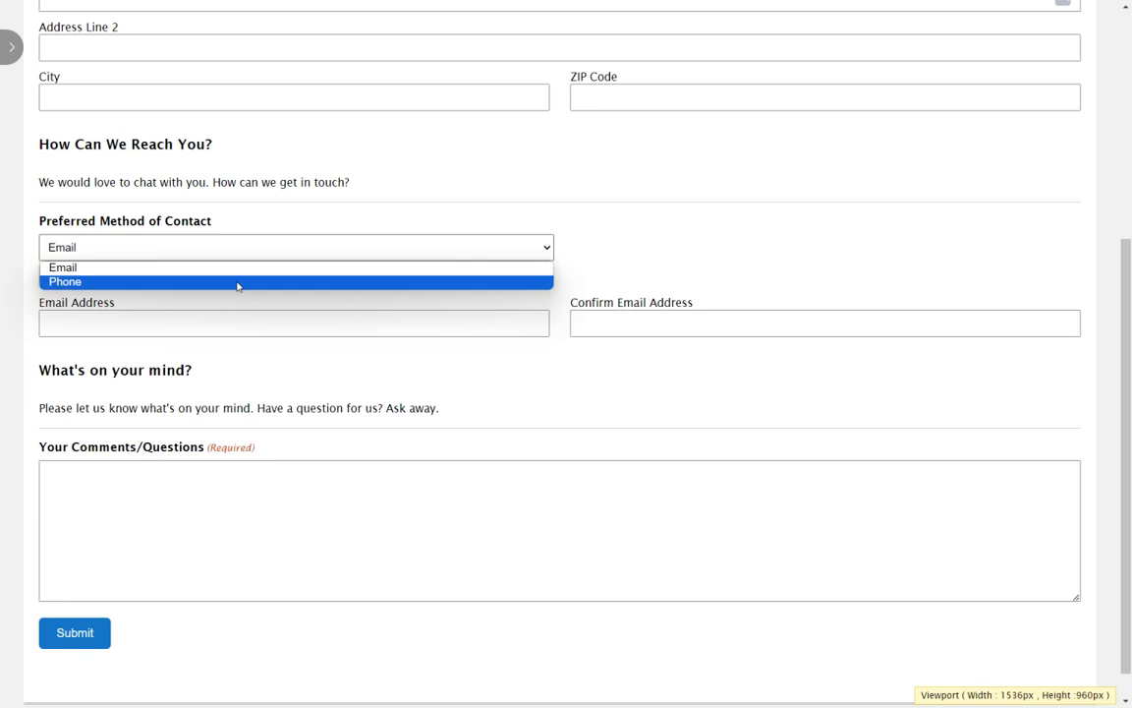
pyautogui.click(237, 282)
pyautogui.scroll(-3, 186, 314)
pyautogui.click(180, 297)
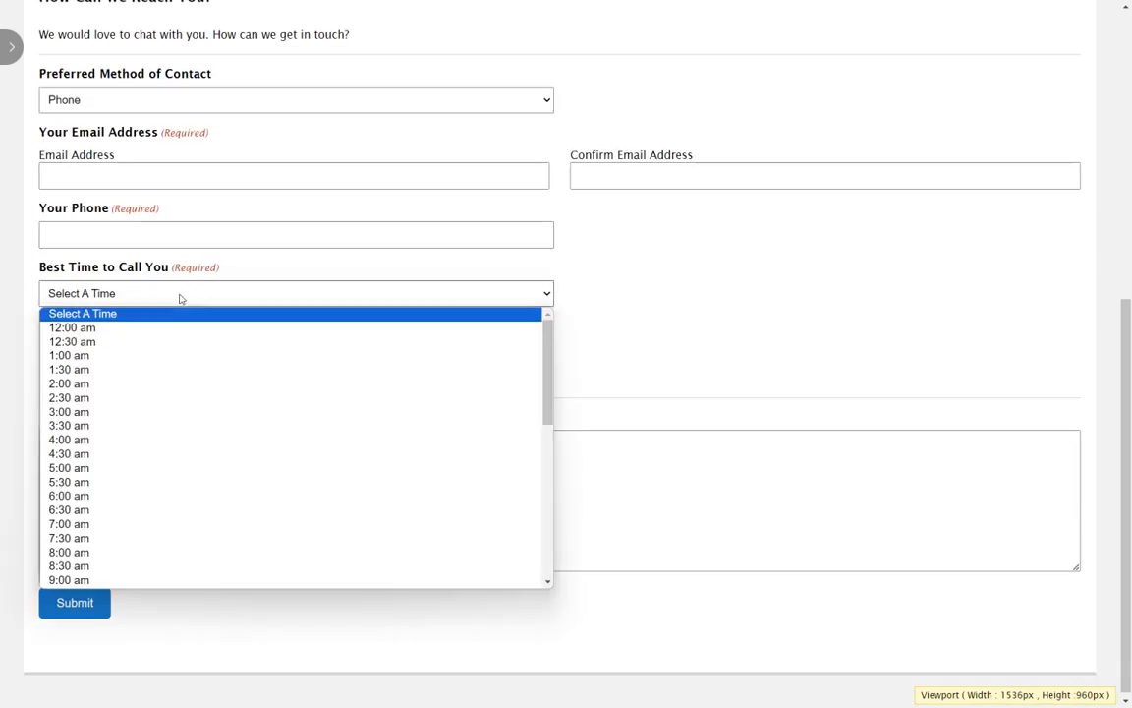
pyautogui.scroll(-10, 160, 379)
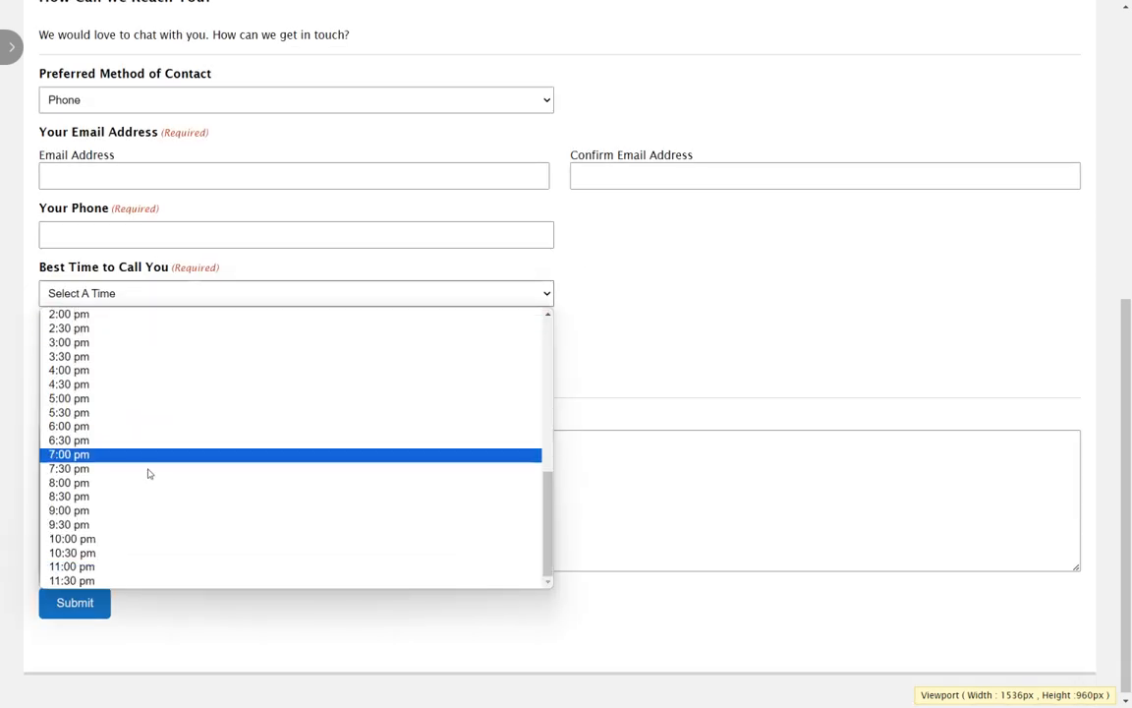
pyautogui.click(139, 539)
pyautogui.moveTo(37, 331); pyautogui.dragTo(438, 339)
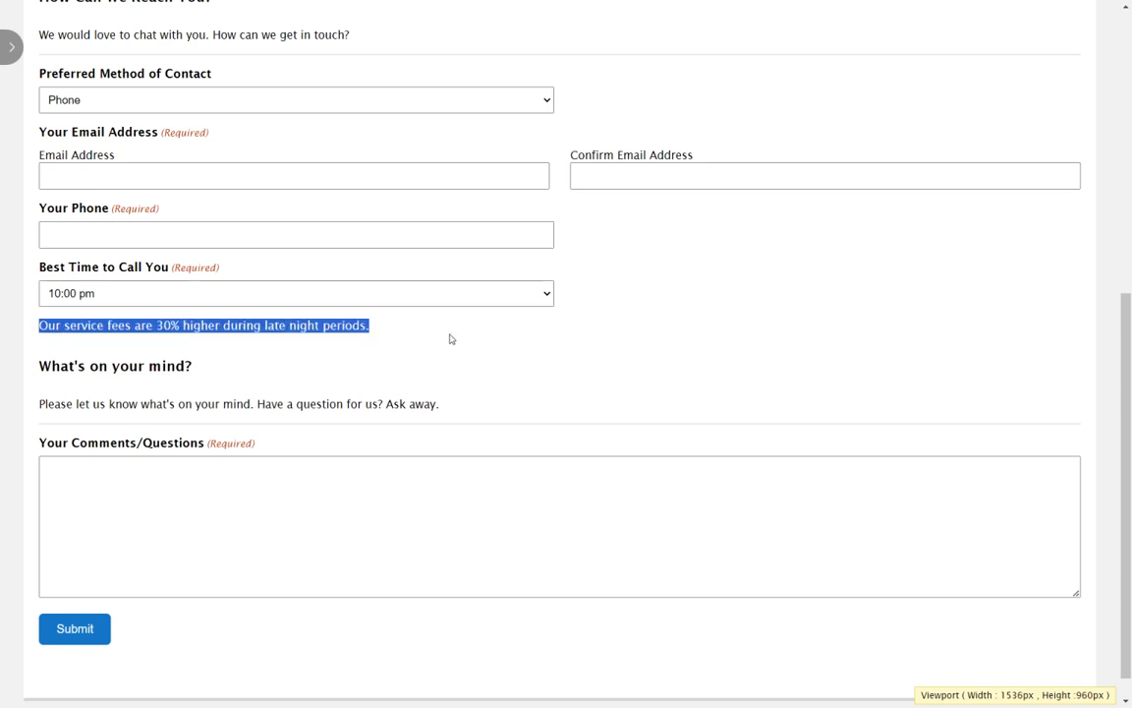
pyautogui.click(457, 340)
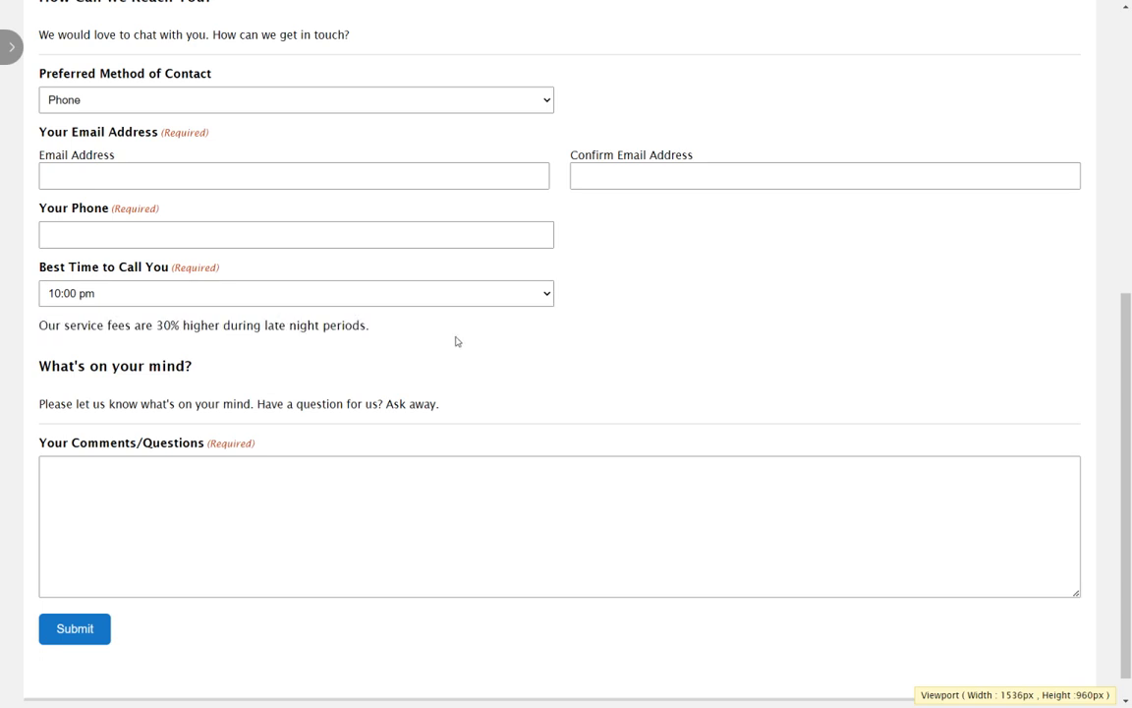
# Change the call time to 10:30 pm, then 9:00 pm to check the notice hides.
pyautogui.click(343, 295)
pyautogui.scroll(-2, 285, 491)
pyautogui.click(252, 554)
pyautogui.click(257, 293)
pyautogui.click(214, 538)
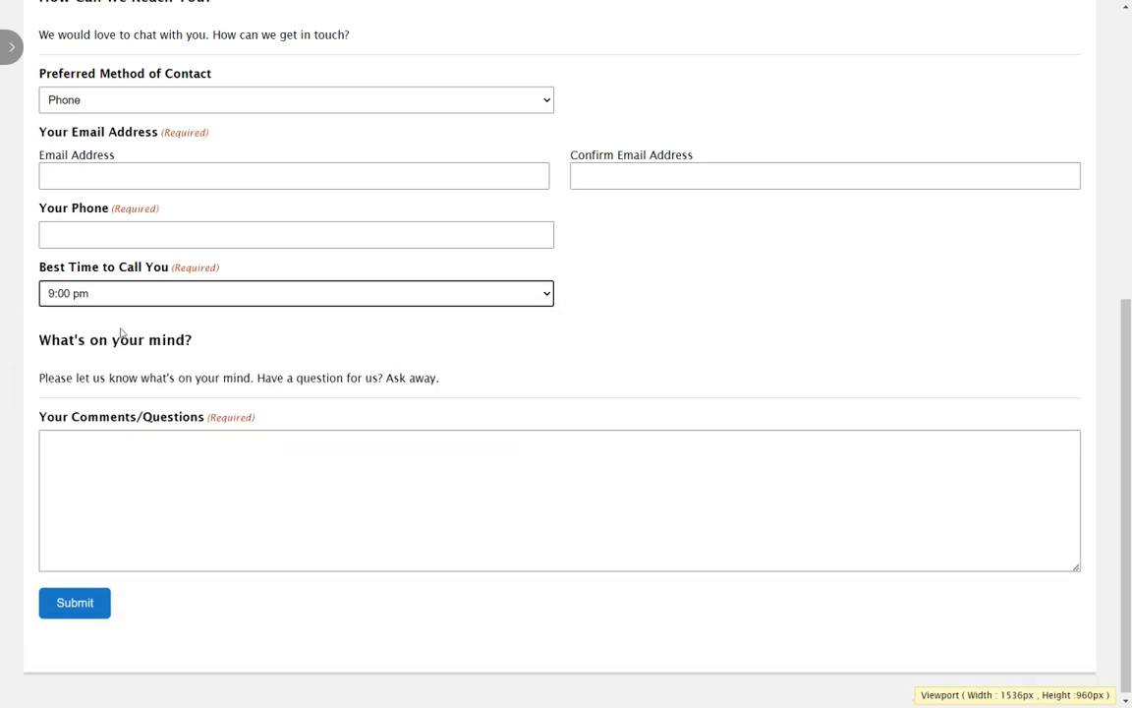
pyautogui.scroll(5, 238, 349)
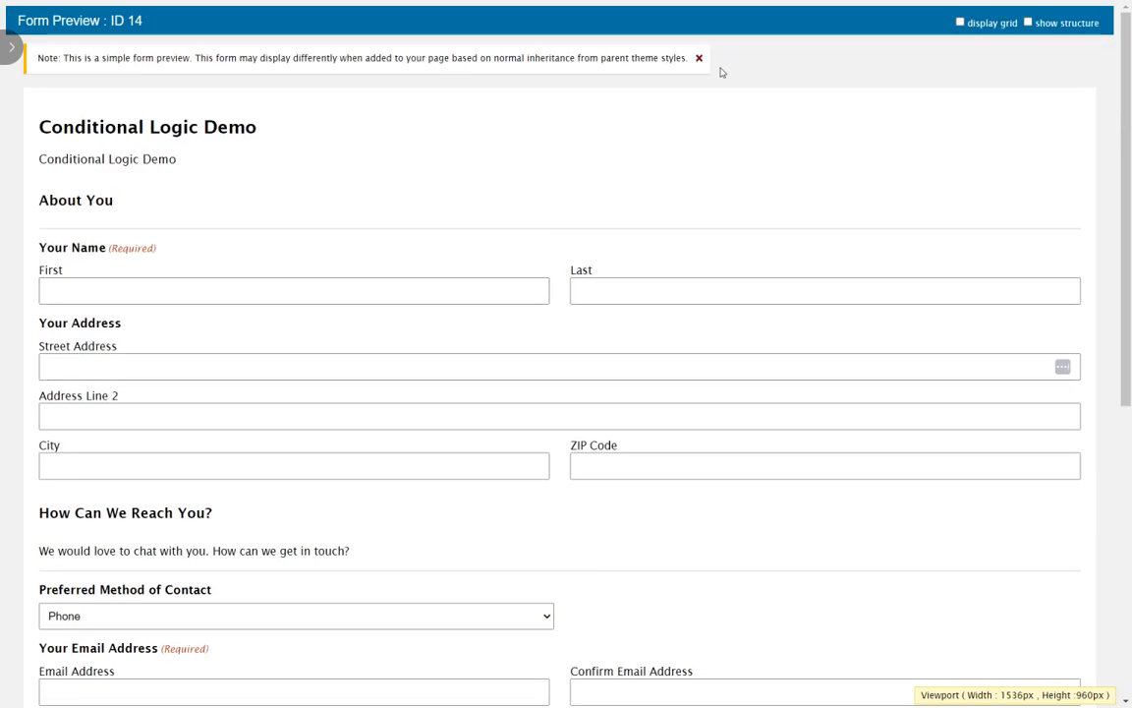
# Toggle Preferred Method of Contact between Email and Phone, check the phone field, and finish on Email.
pyautogui.scroll(-3, 265, 333)
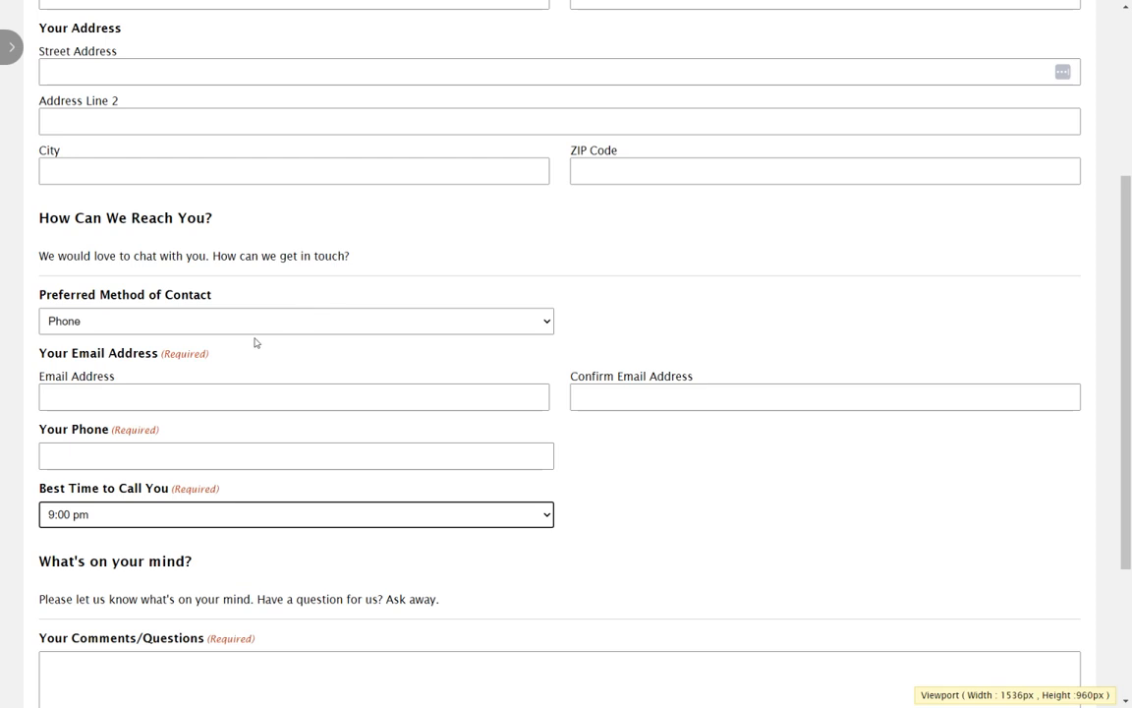
pyautogui.click(261, 323)
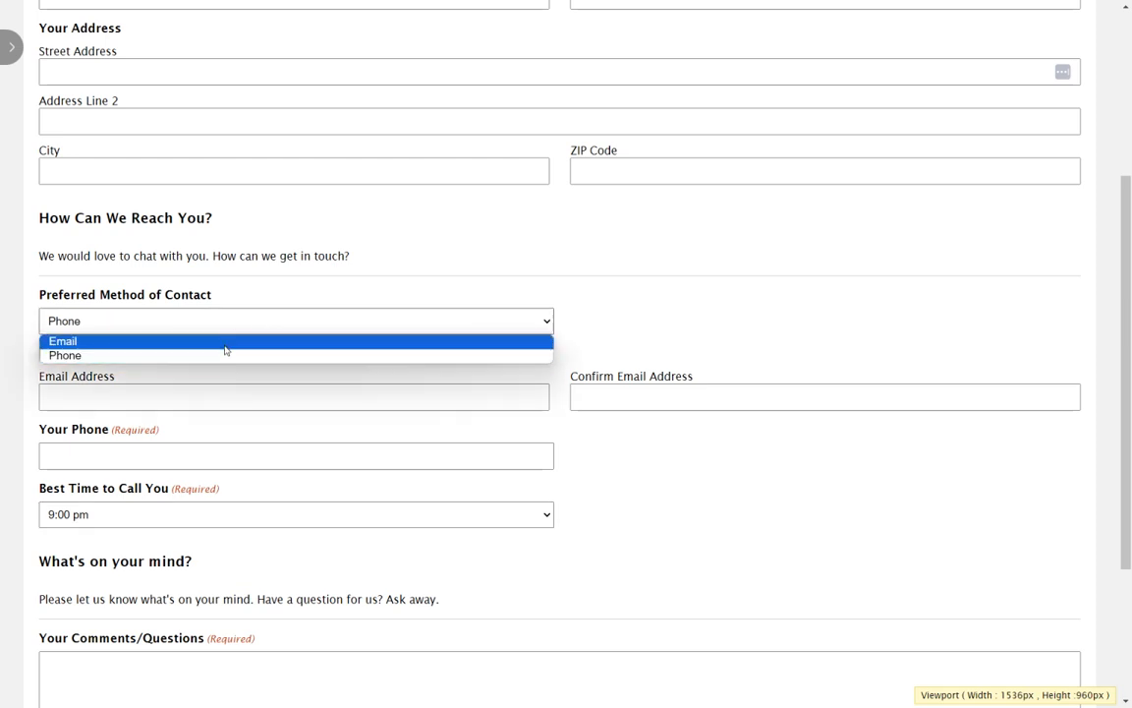
pyautogui.click(226, 342)
pyautogui.click(162, 324)
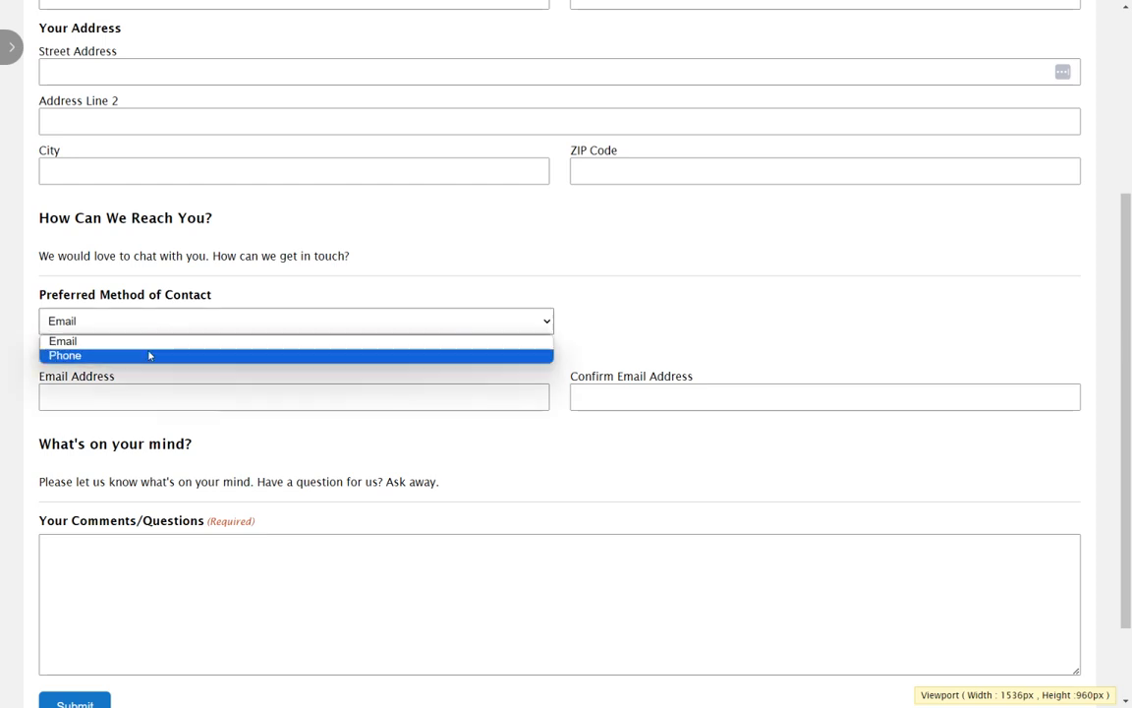
pyautogui.click(149, 355)
pyautogui.click(116, 452)
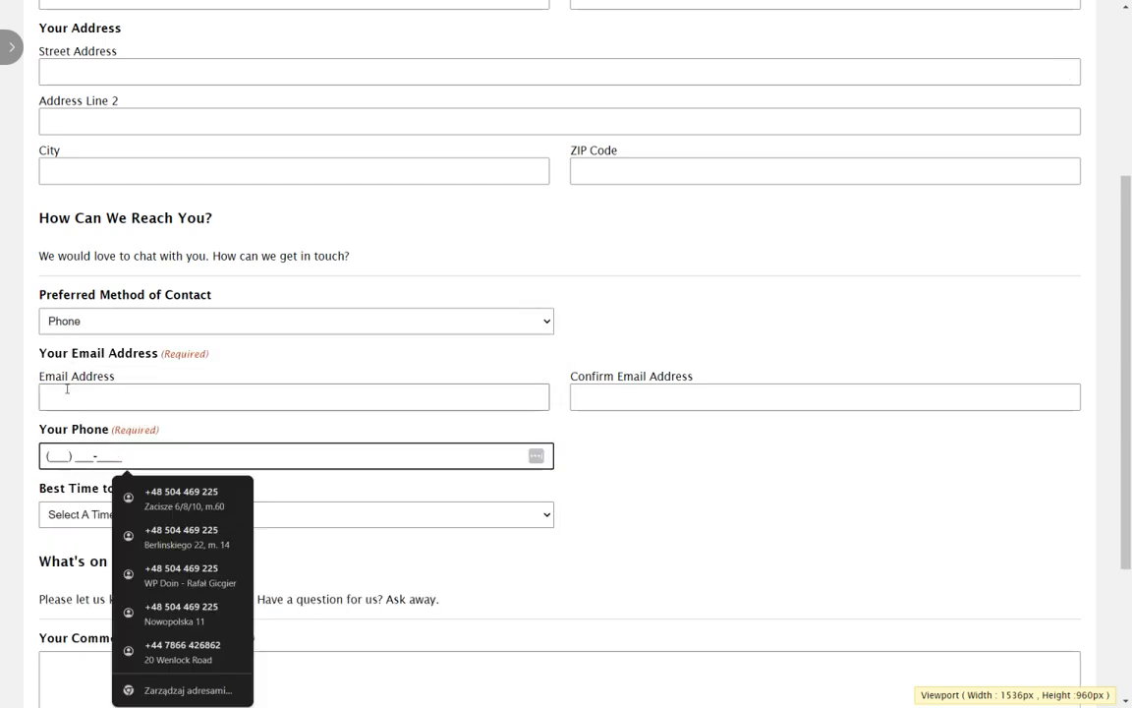
pyautogui.doubleClick(58, 455)
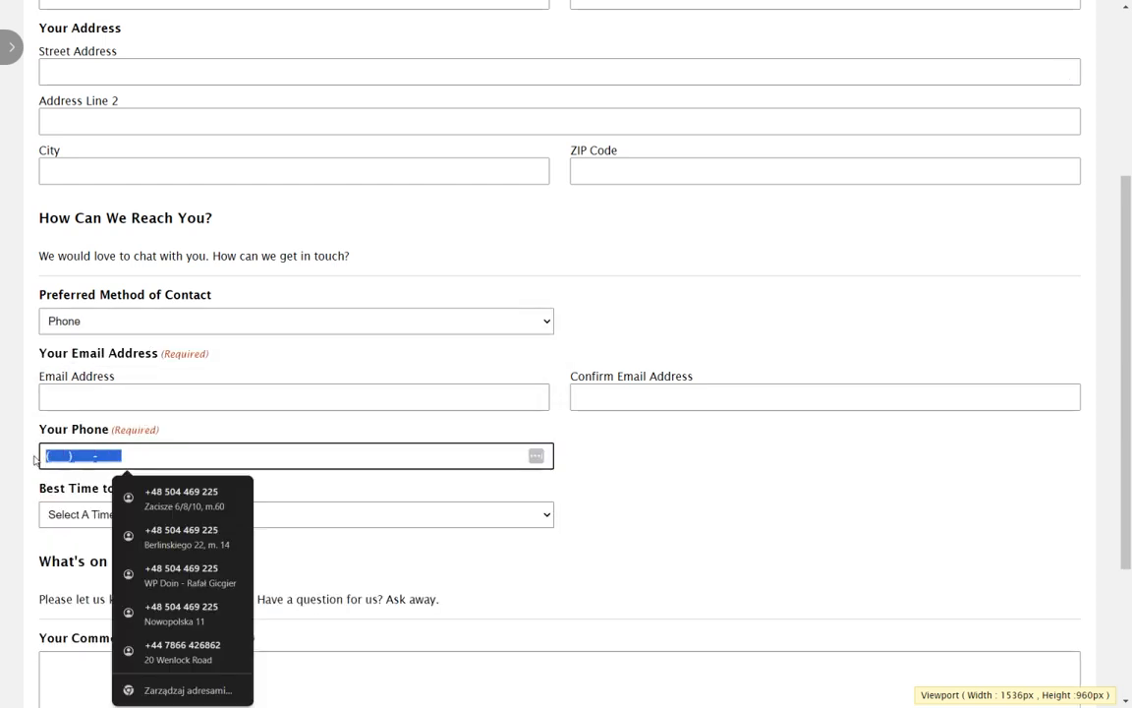
pyautogui.click(183, 320)
pyautogui.click(180, 341)
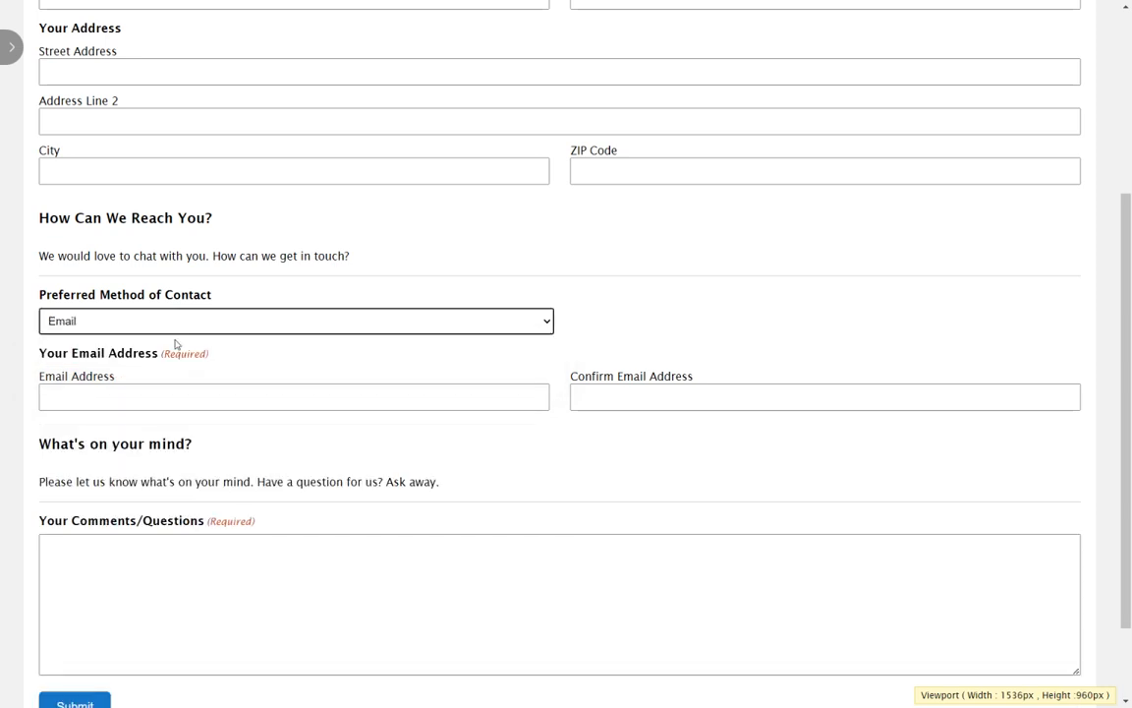
pyautogui.scroll(-2, 175, 340)
pyautogui.scroll(6, 175, 341)
pyautogui.scroll(-6, 175, 346)
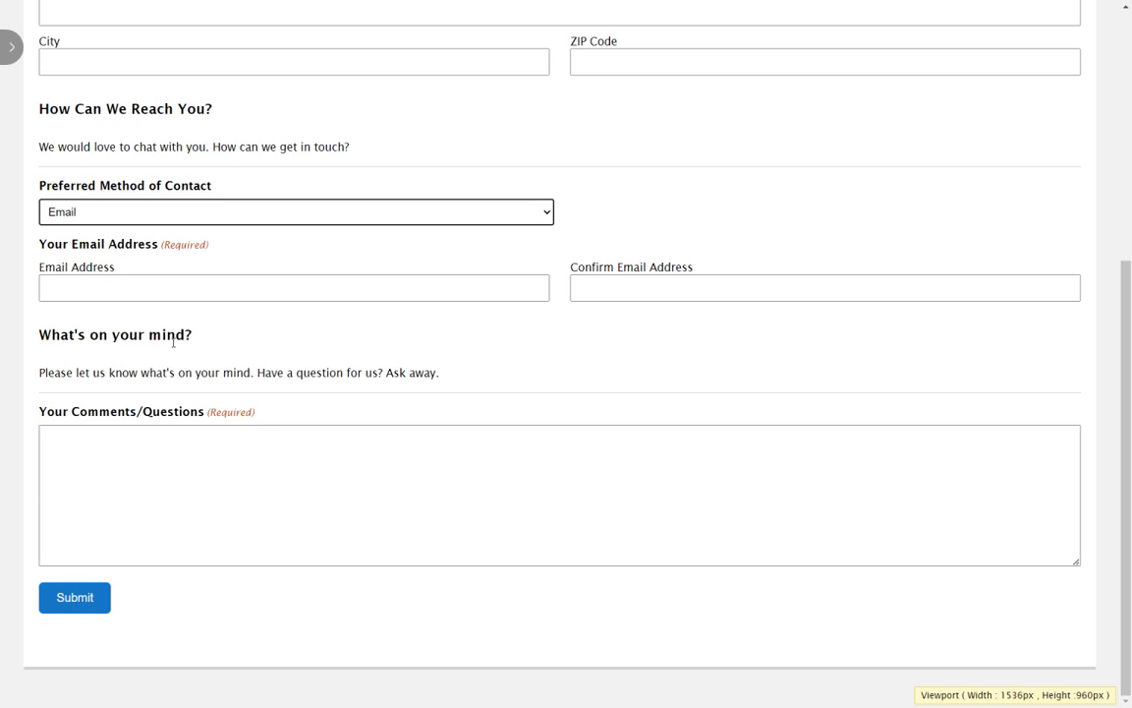
# Back in the form editor, open the INFO field's conditional logic with its four late-night rules.
pyautogui.press('F11')
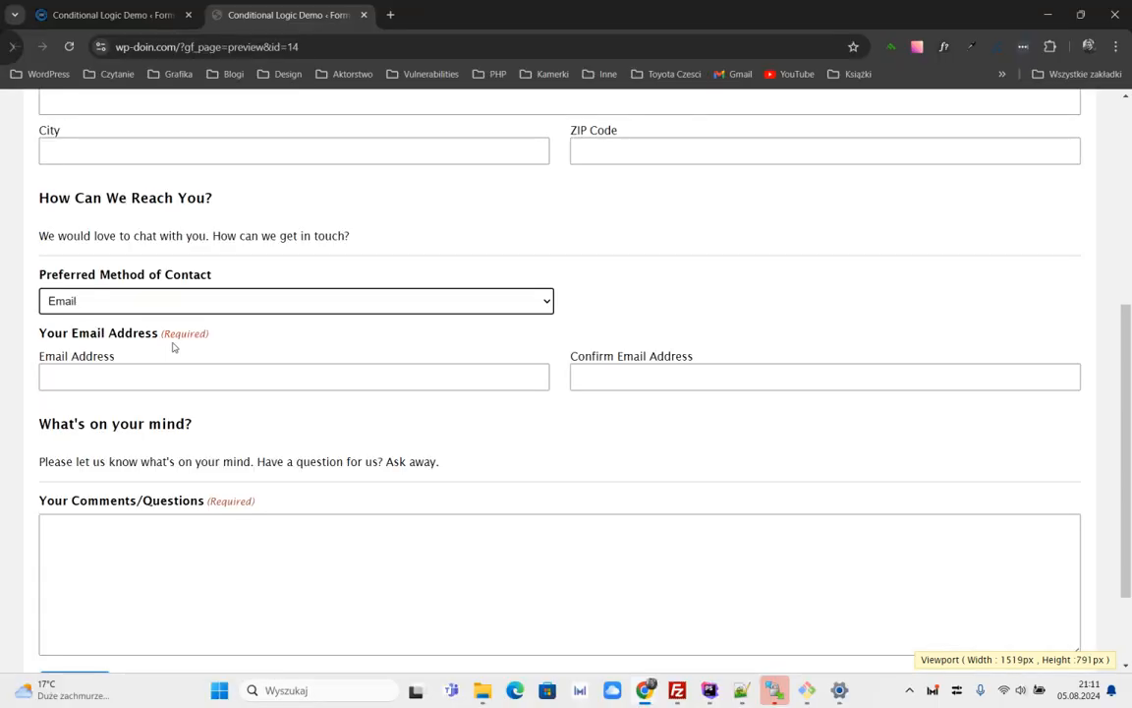
pyautogui.click(88, 18)
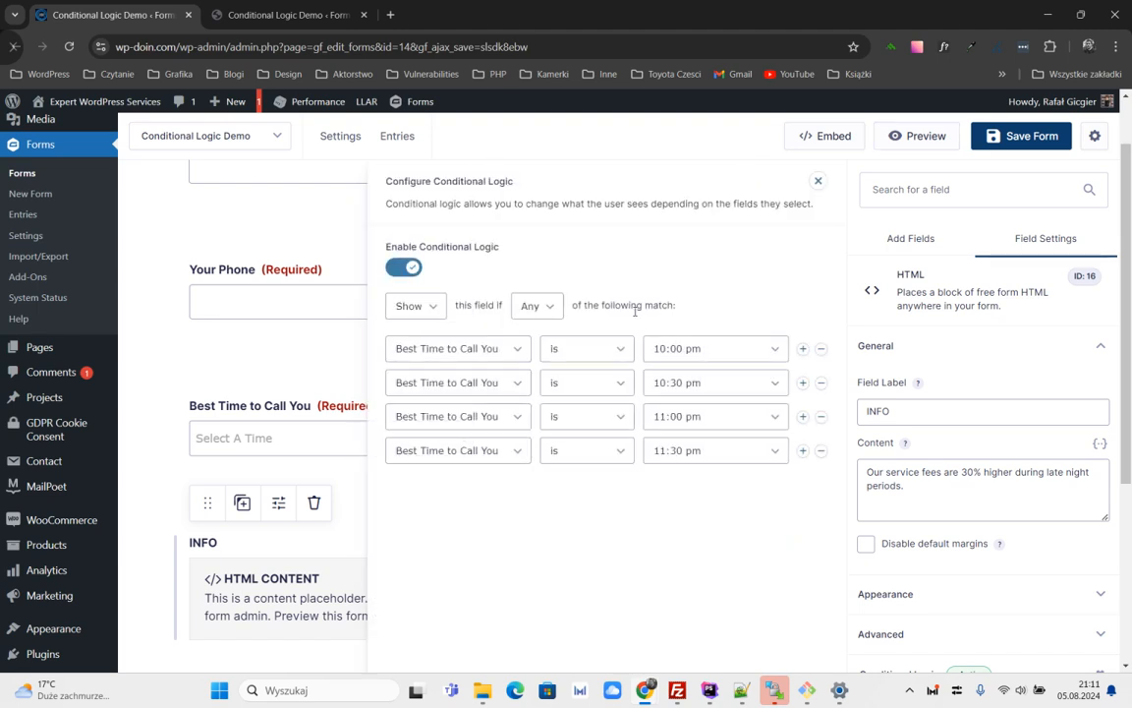
pyautogui.click(354, 242)
pyautogui.scroll(10, 357, 252)
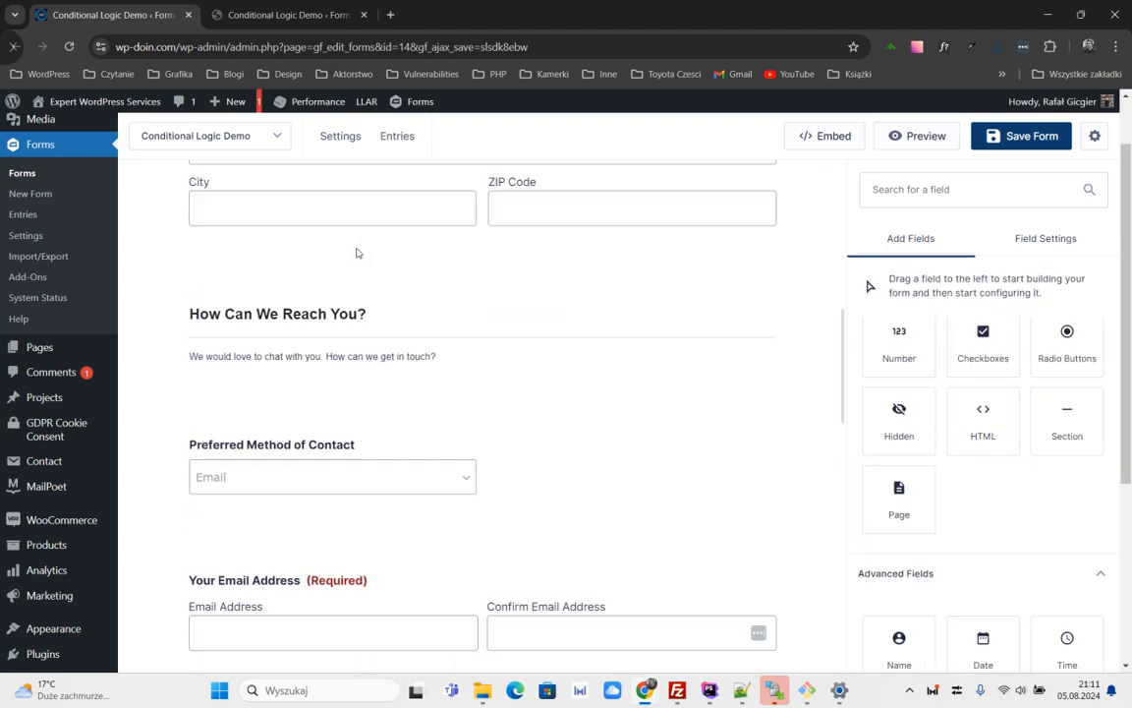
pyautogui.scroll(-4, 323, 330)
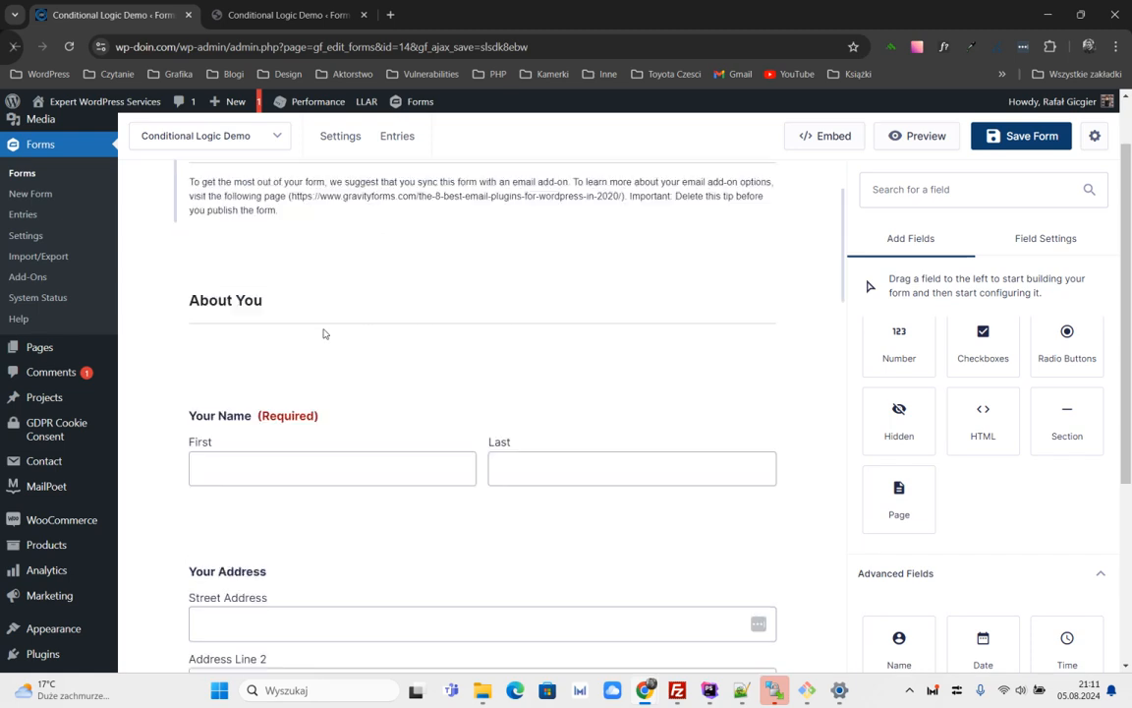
pyautogui.click(402, 218)
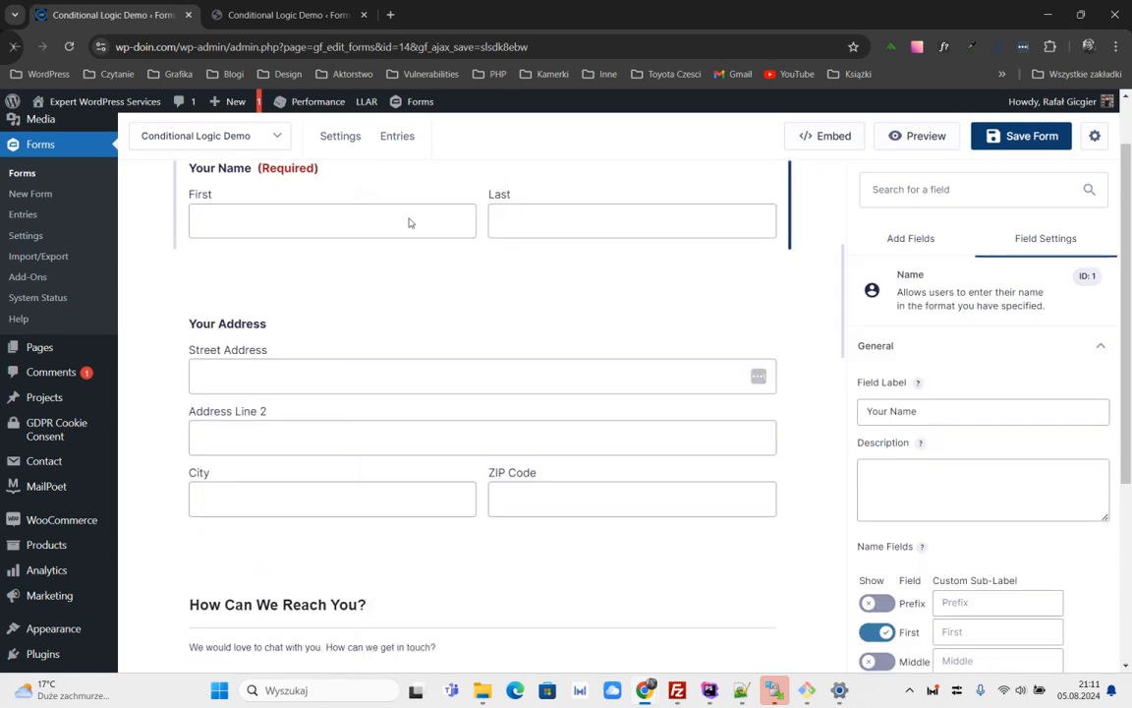
pyautogui.scroll(-6, 439, 393)
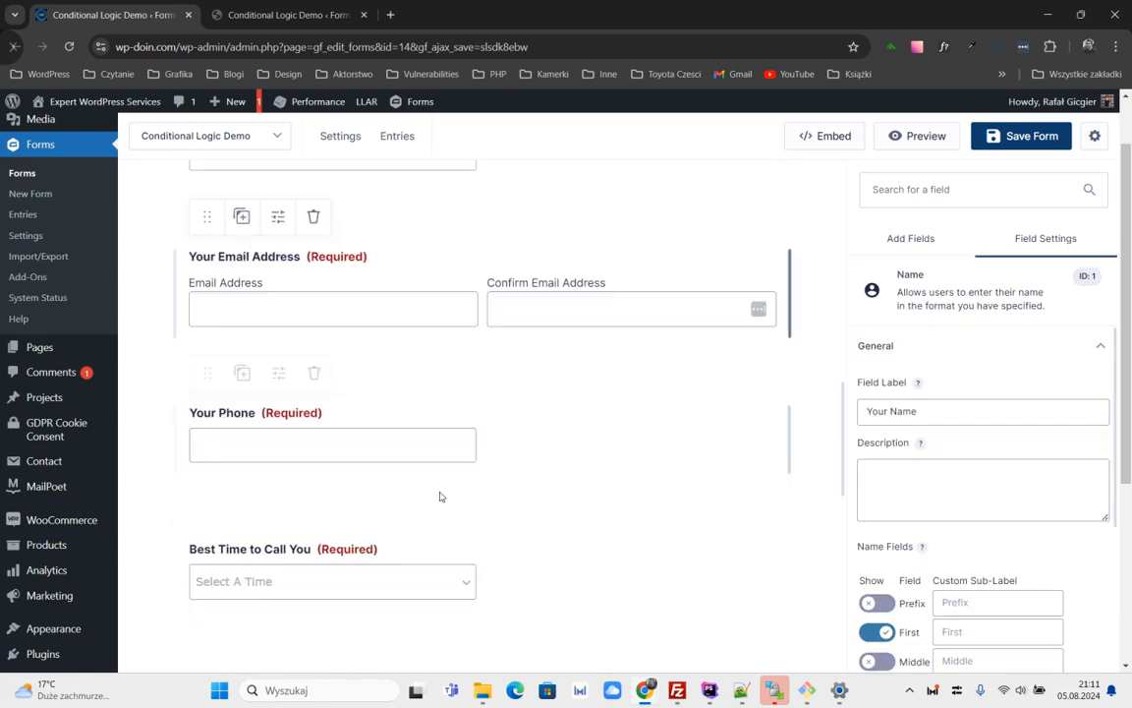
pyautogui.scroll(-3, 397, 466)
pyautogui.click(389, 373)
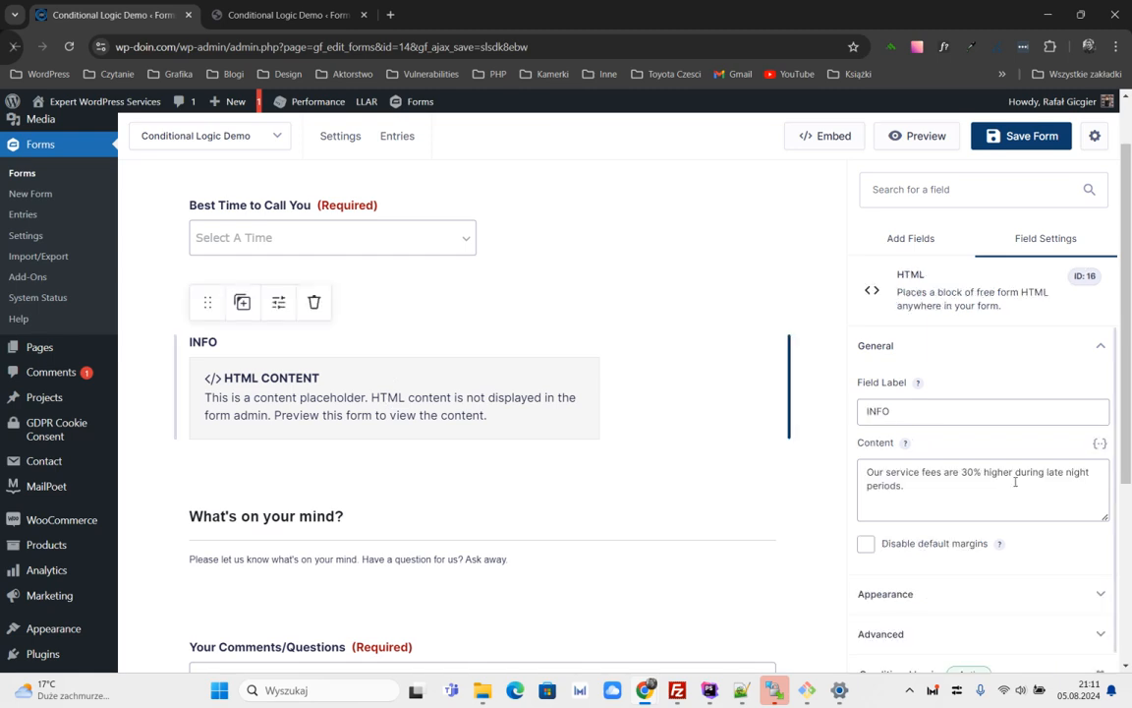
pyautogui.scroll(-1, 943, 550)
pyautogui.click(924, 646)
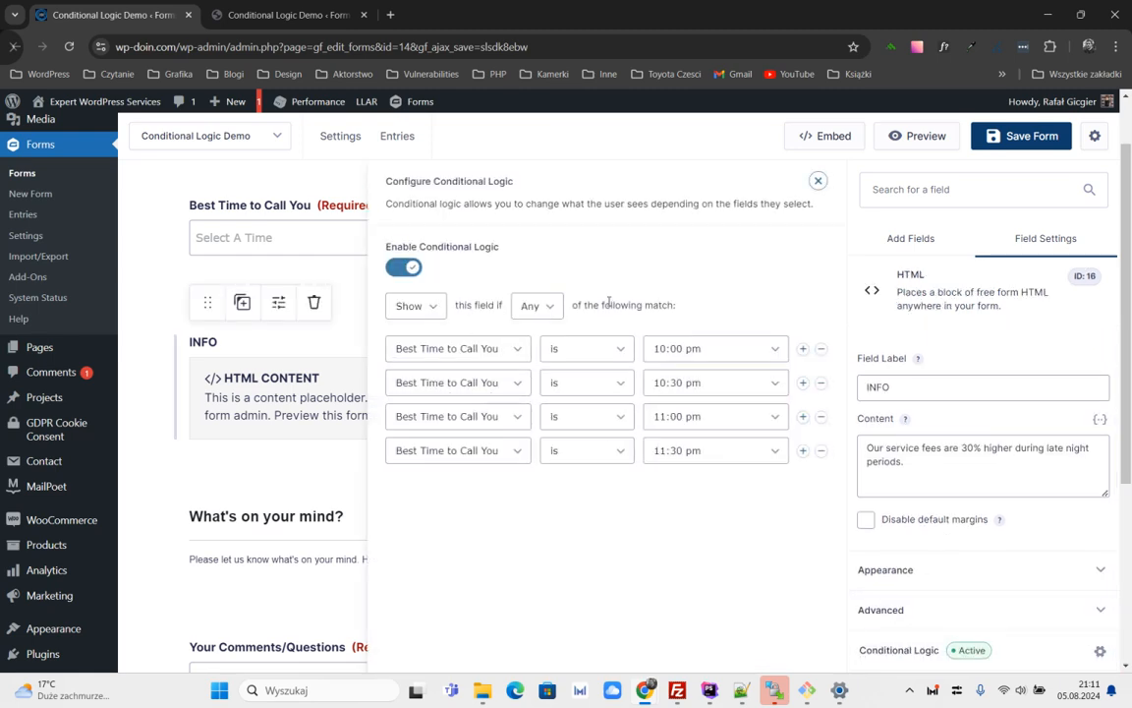
# Add a trial Your Name (First) rule with a first-name value, then remove it.
pyautogui.click(802, 450)
pyautogui.click(511, 487)
pyautogui.click(664, 481)
pyautogui.click(691, 485)
pyautogui.write('Rafal')
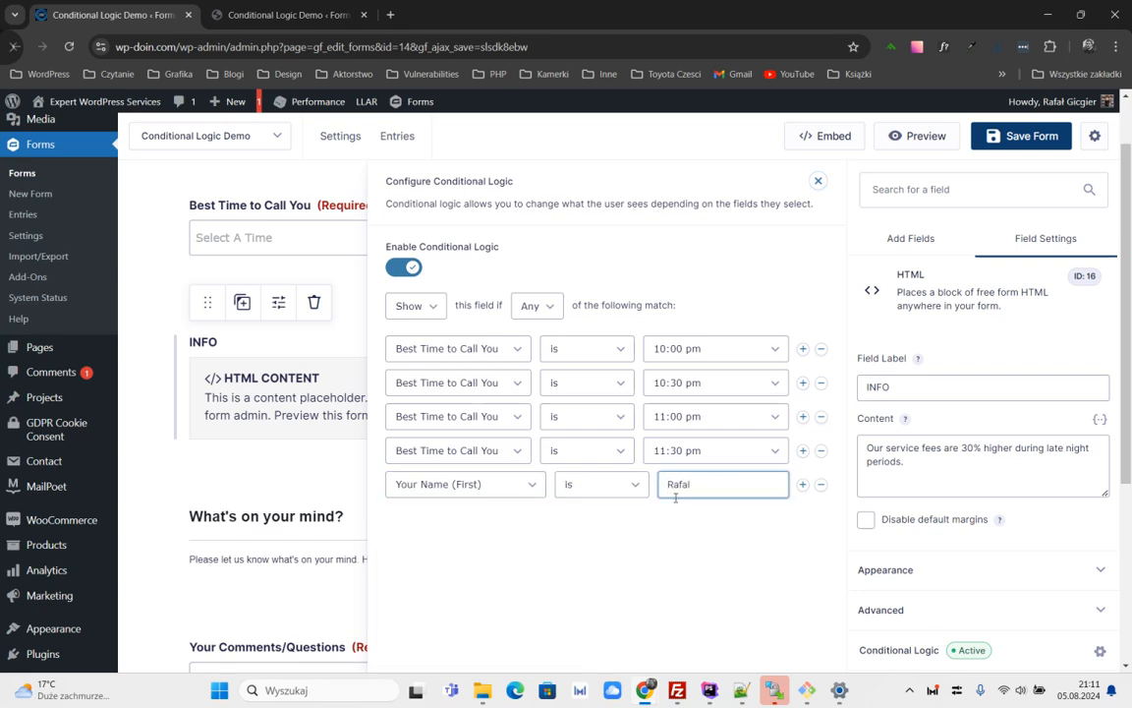
pyautogui.click(670, 512)
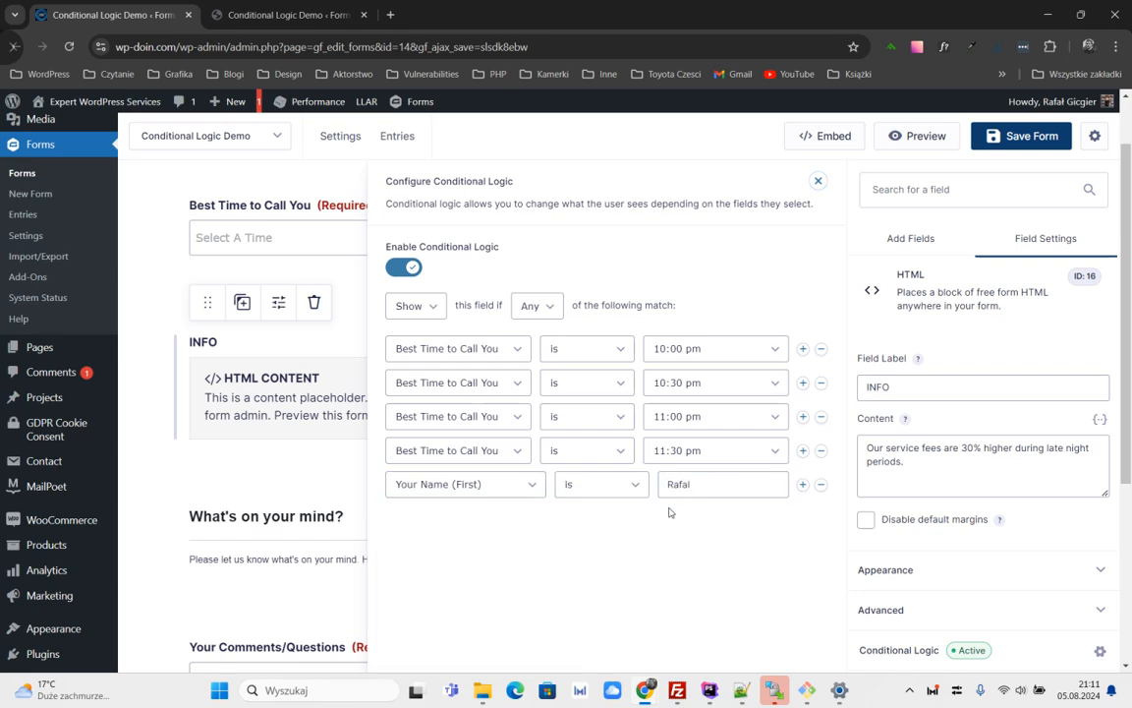
pyautogui.click(821, 486)
# Close the conditional logic settings and select the Your Phone field.
pyautogui.click(819, 183)
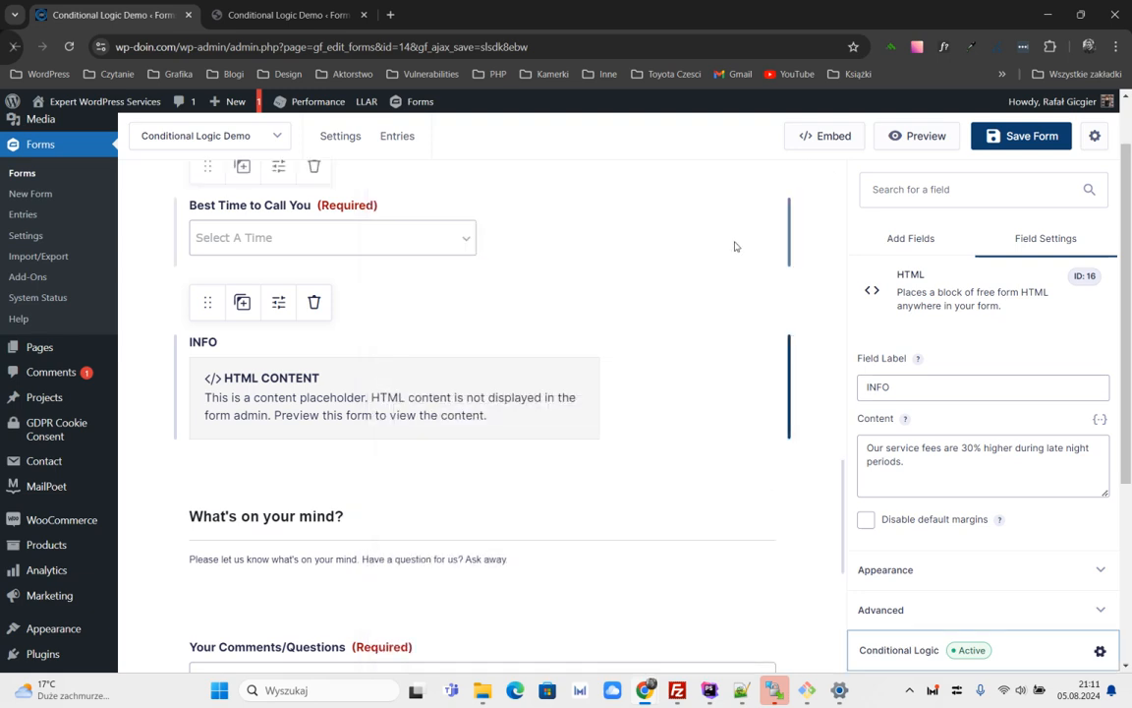
pyautogui.scroll(10, 624, 344)
pyautogui.scroll(-9, 533, 410)
pyautogui.scroll(-5, 432, 429)
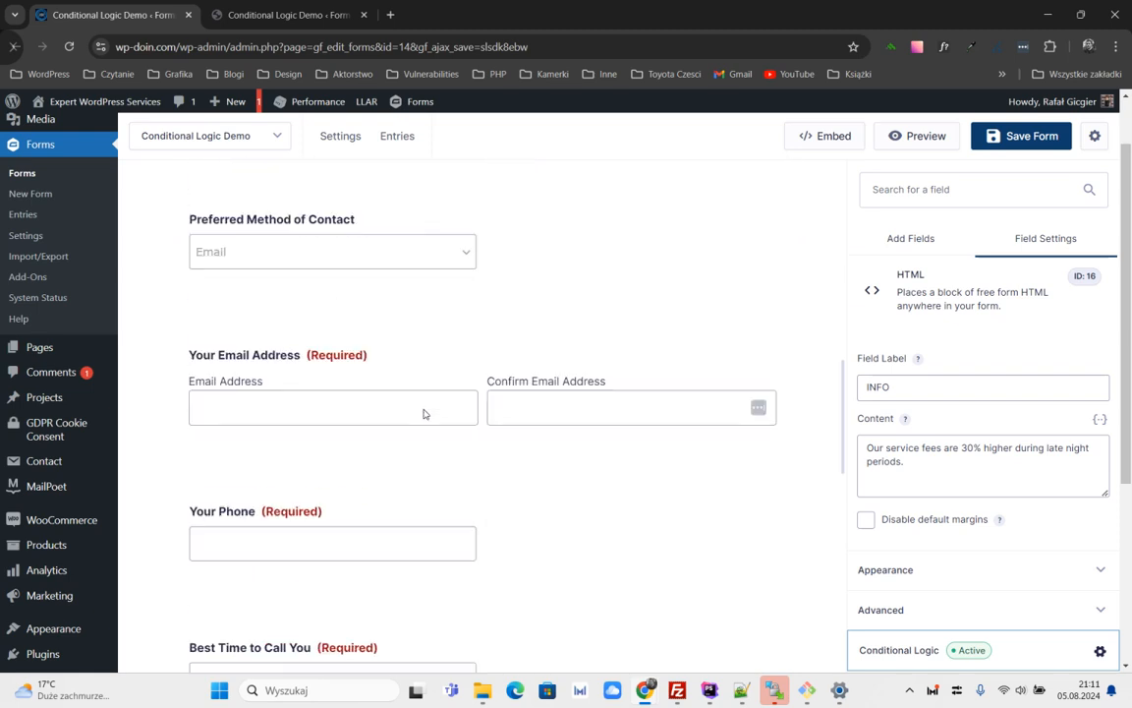
pyautogui.scroll(-2, 371, 399)
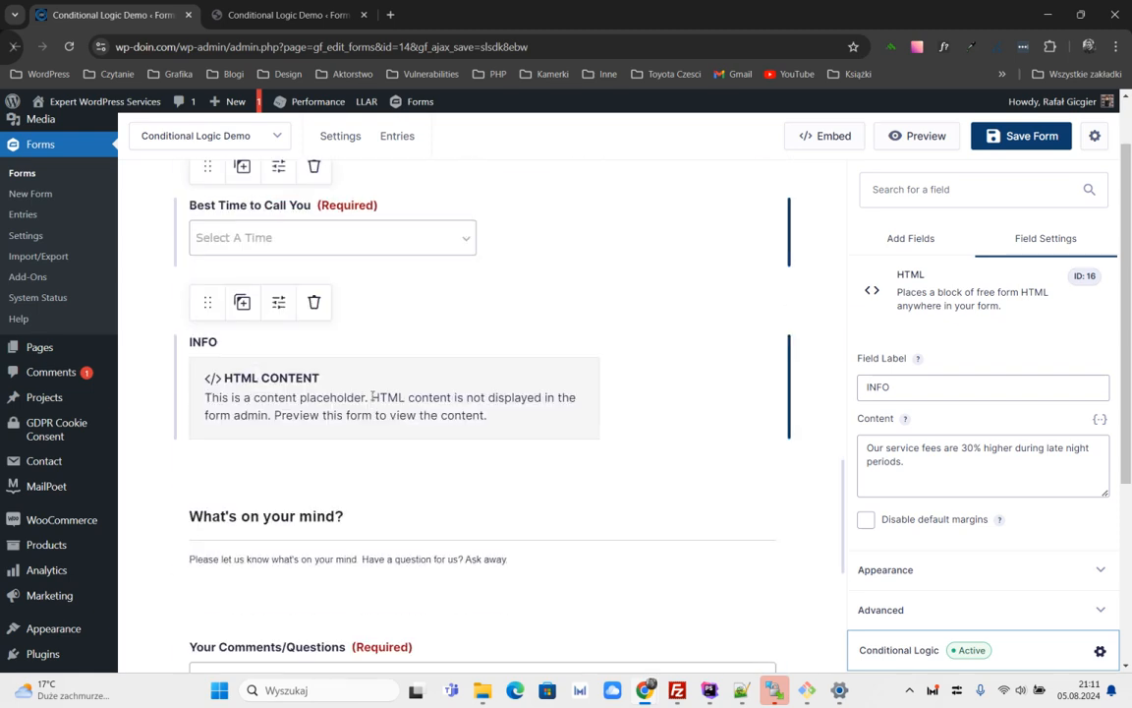
pyautogui.scroll(3, 375, 384)
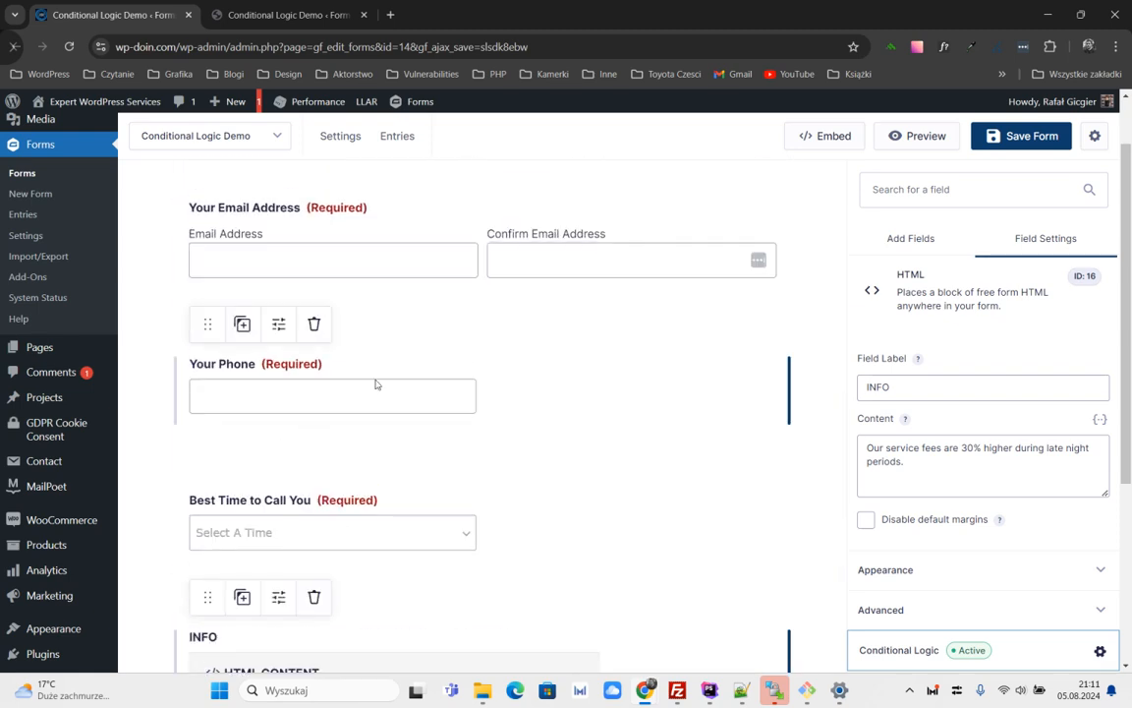
pyautogui.scroll(-3, 377, 384)
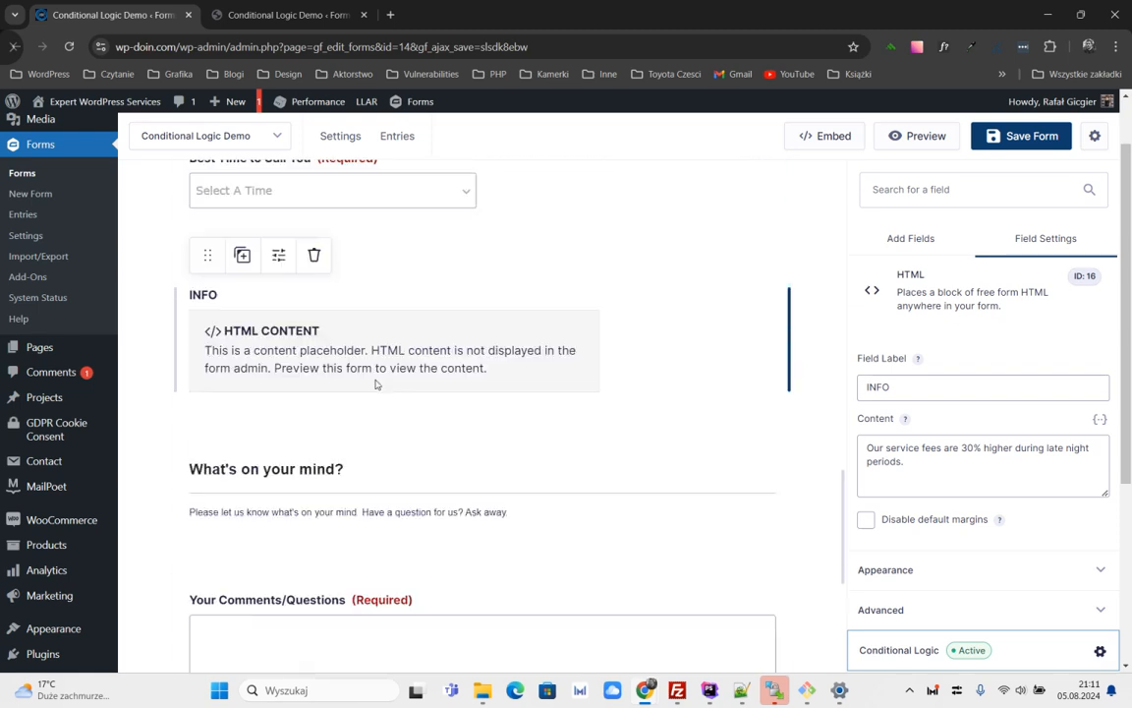
pyautogui.scroll(3, 331, 373)
pyautogui.click(344, 329)
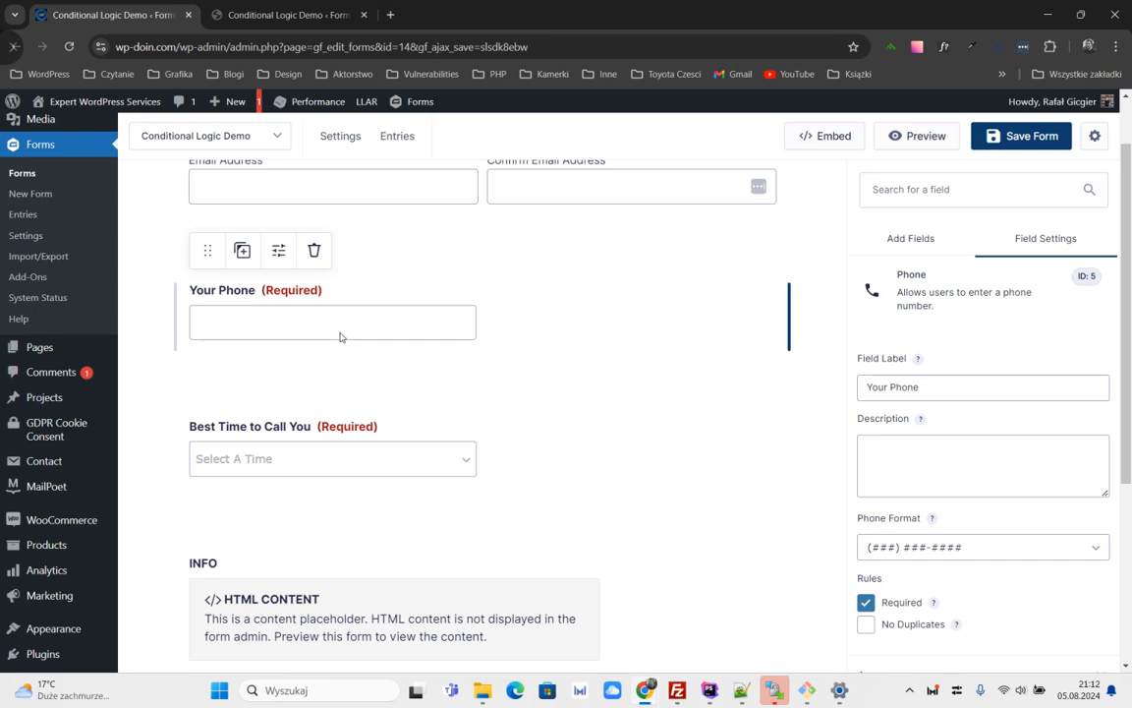
# Show the Standard Fields list in the Add Fields sidebar.
pyautogui.scroll(3, 344, 344)
pyautogui.scroll(-5, 369, 346)
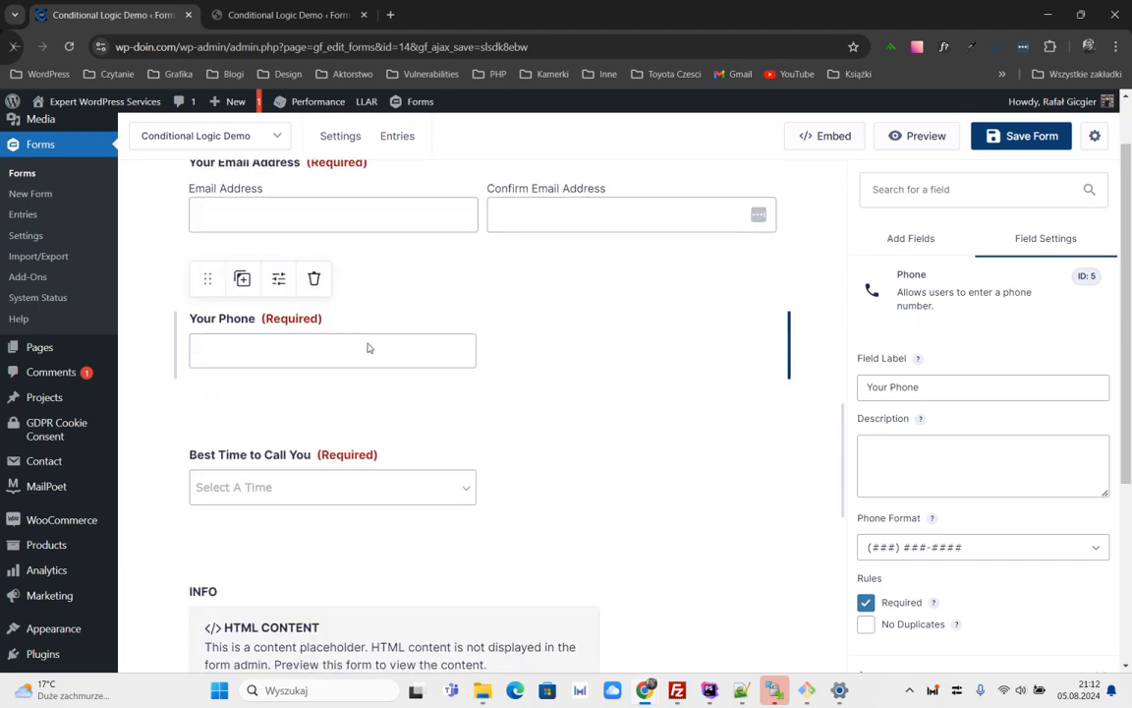
pyautogui.scroll(-2, 369, 352)
pyautogui.scroll(4, 366, 363)
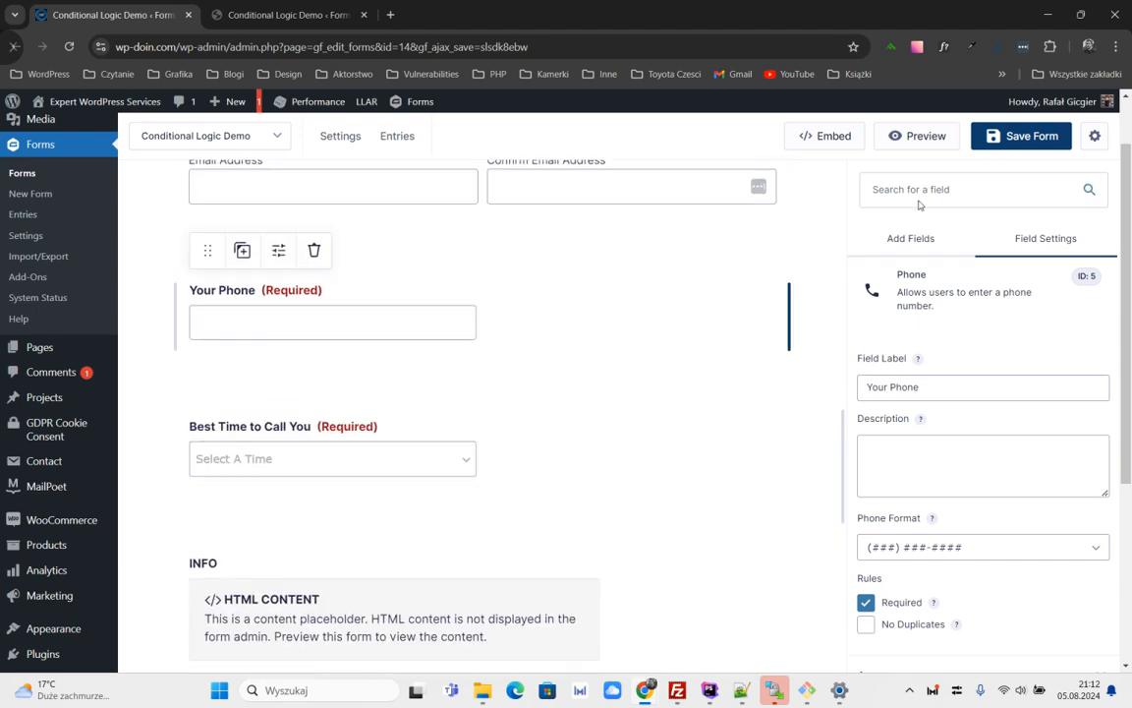
pyautogui.click(910, 238)
pyautogui.scroll(-2, 939, 435)
pyautogui.scroll(3, 968, 421)
pyautogui.scroll(2, 1008, 386)
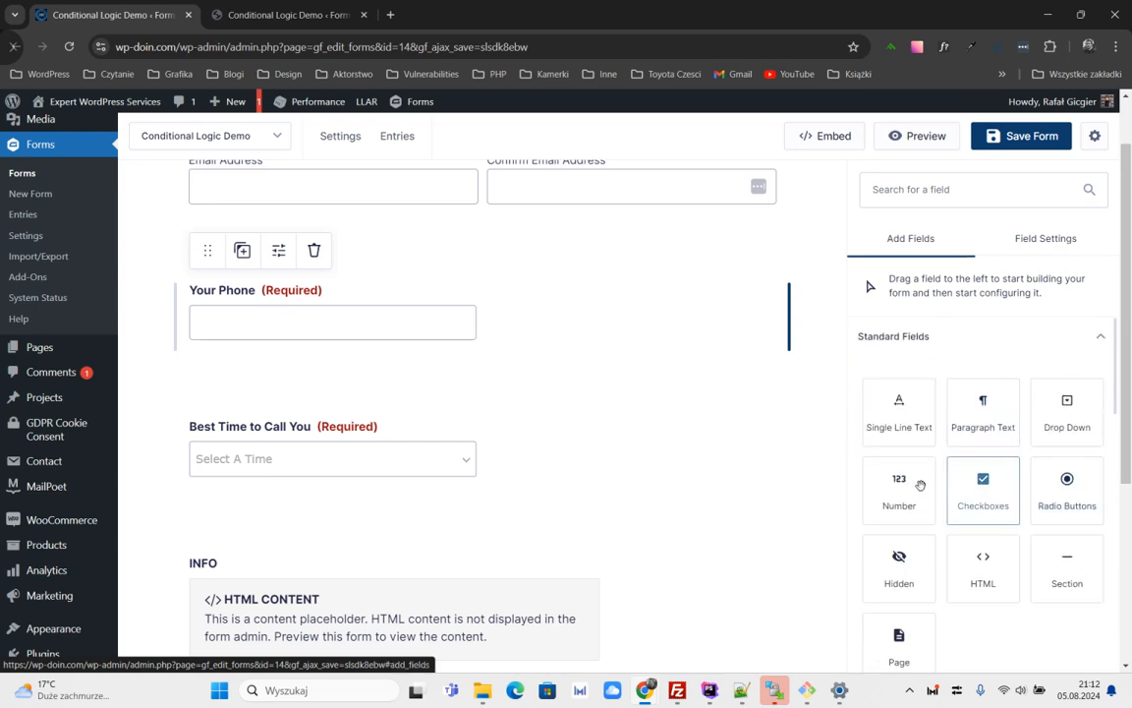
# Add a Drop Down field below Your Phone labelled 'State'.
pyautogui.scroll(-1, 960, 494)
pyautogui.moveTo(1068, 352); pyautogui.dragTo(393, 359)
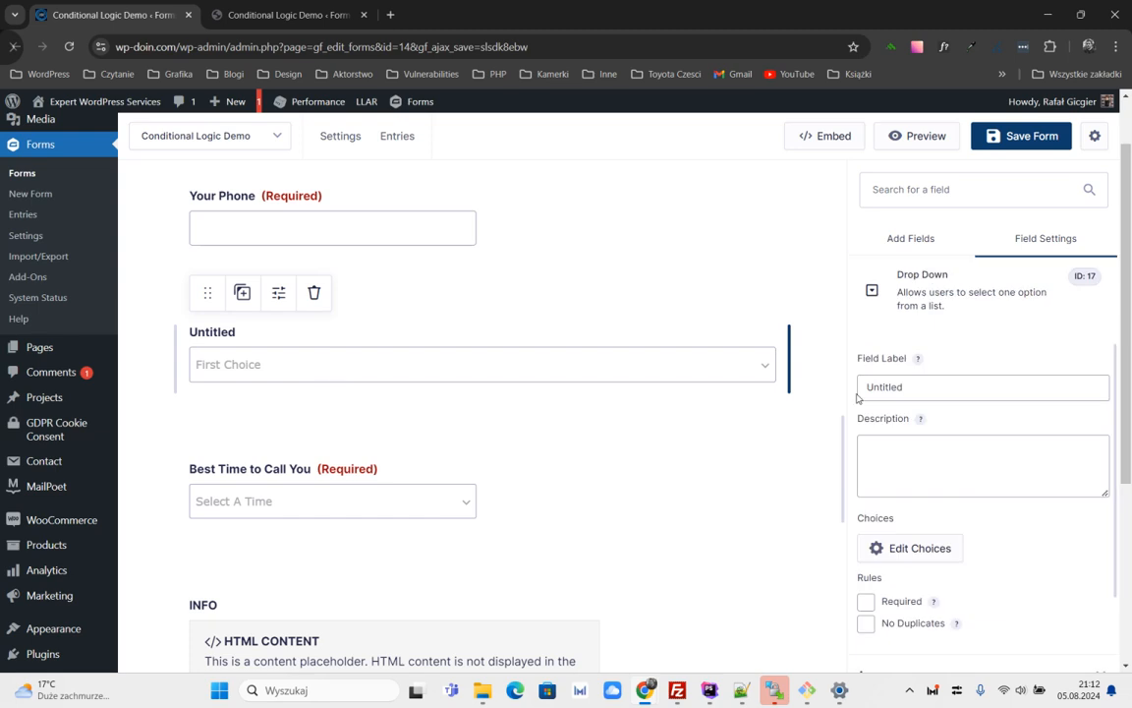
pyautogui.write('State')
pyautogui.click(905, 558)
pyautogui.moveTo(577, 291); pyautogui.dragTo(439, 301)
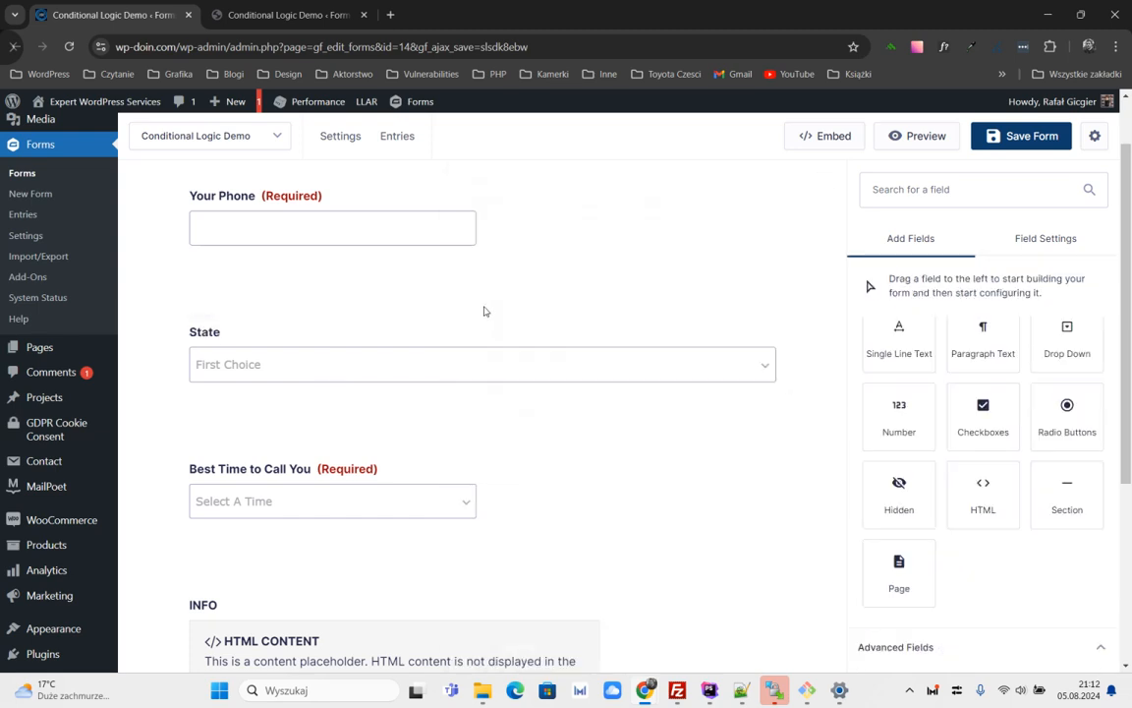
pyautogui.click(602, 349)
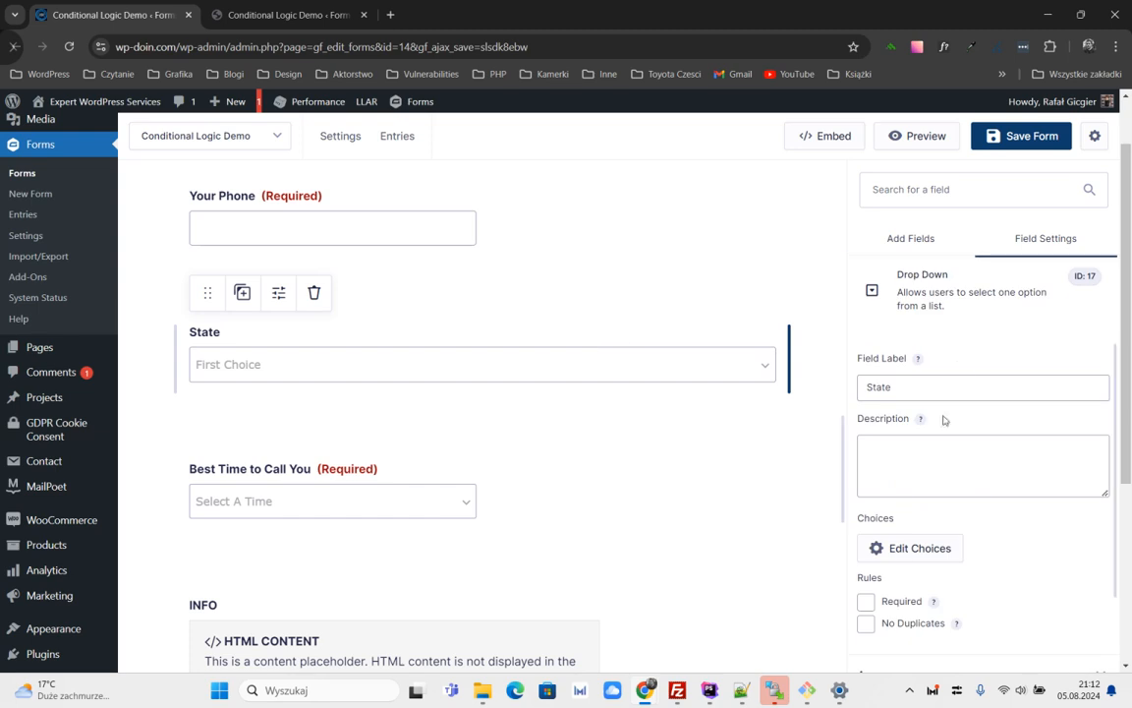
# Change the State choices to Ohio and California, removing the third choice.
pyautogui.scroll(-2, 866, 551)
pyautogui.click(917, 450)
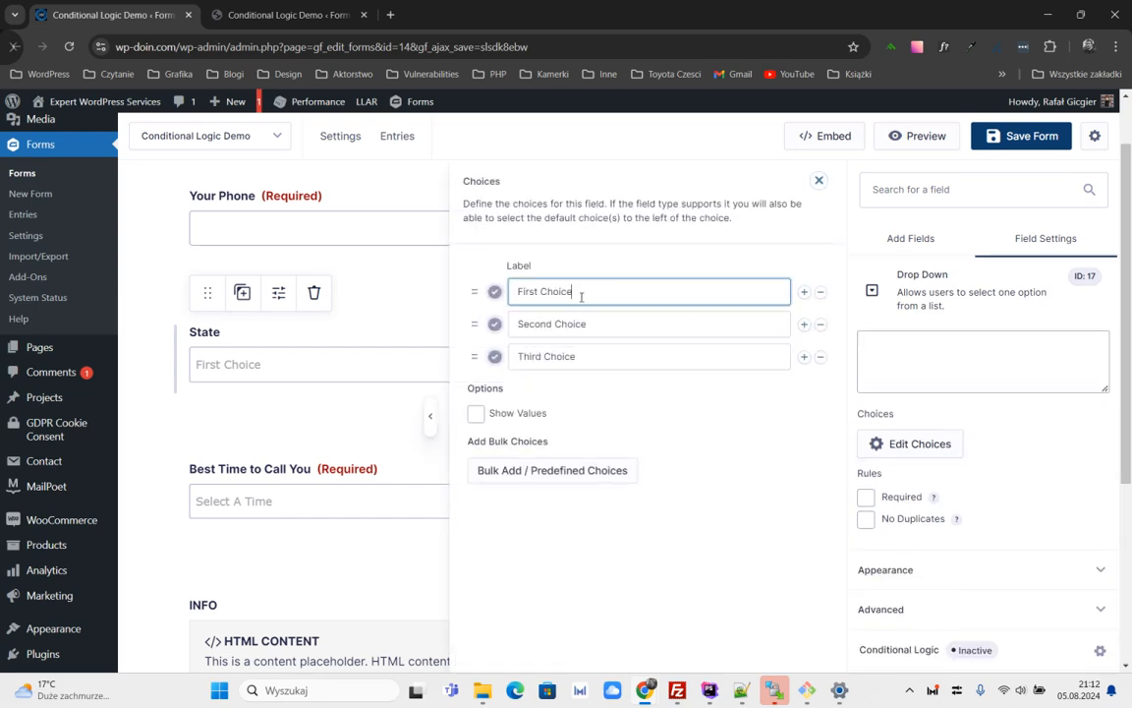
pyautogui.moveTo(579, 292); pyautogui.dragTo(502, 300)
pyautogui.write('Ohio')
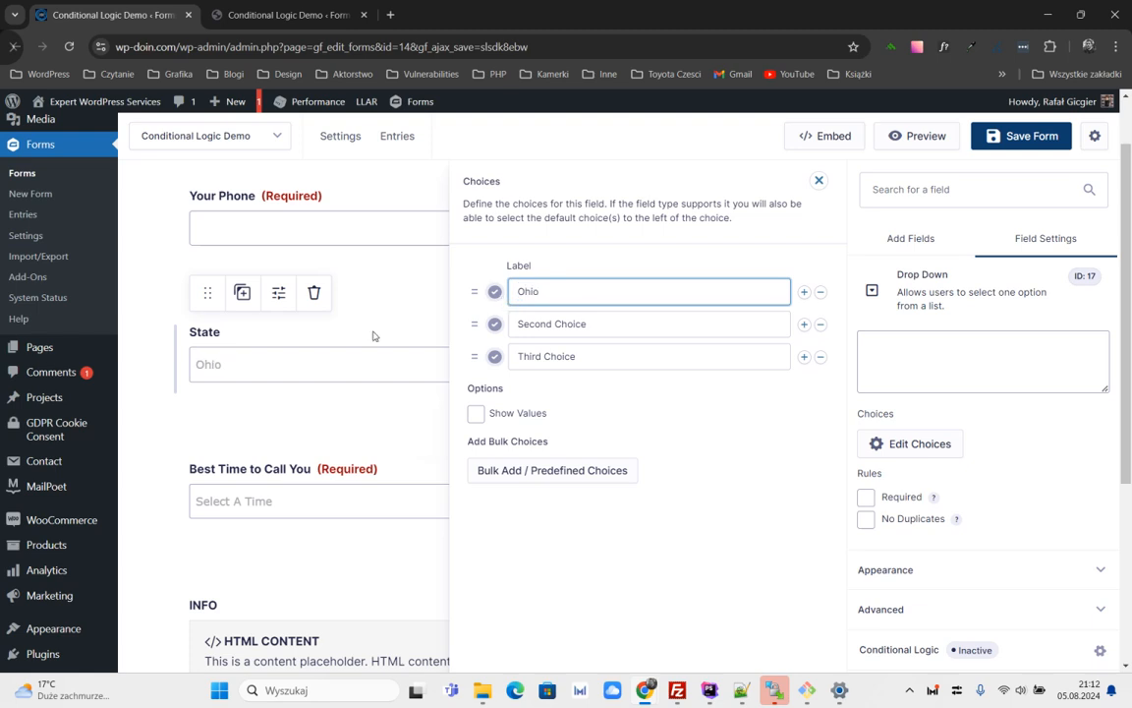
pyautogui.click(821, 357)
pyautogui.click(593, 323)
pyautogui.moveTo(593, 324); pyautogui.dragTo(512, 323)
pyautogui.write('Califo')
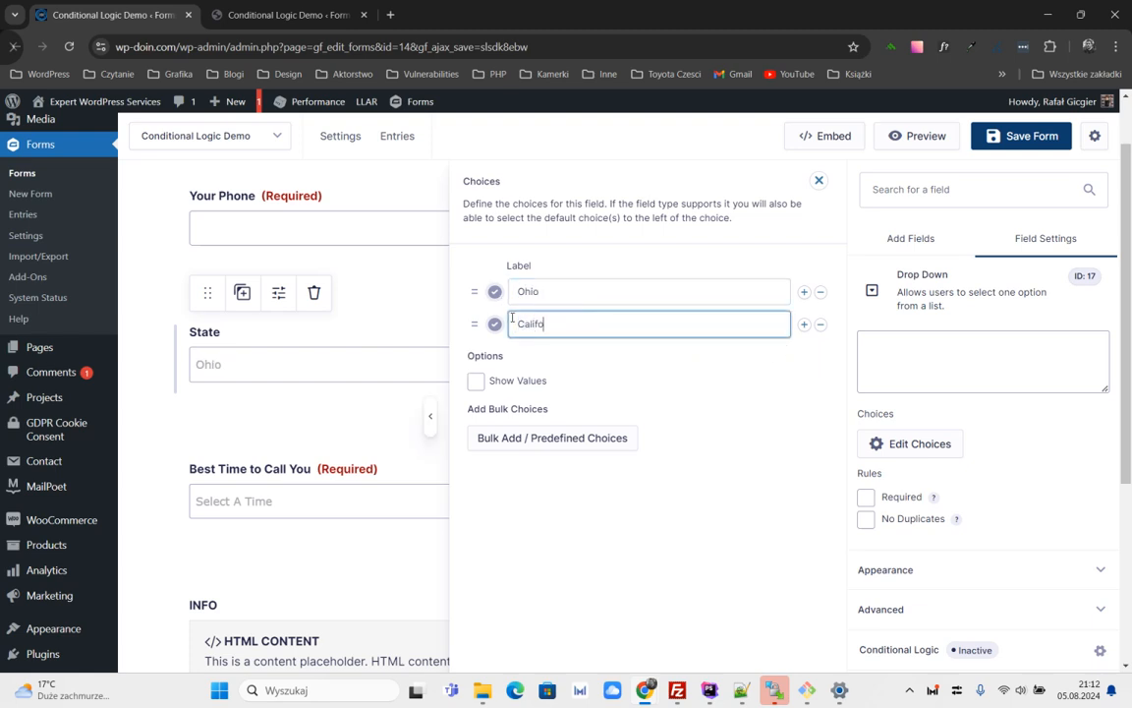
pyautogui.write('rnia')
pyautogui.click(819, 180)
# Add a Single Line Text field above What's on your mind?, then delete it.
pyautogui.scroll(-2, 437, 424)
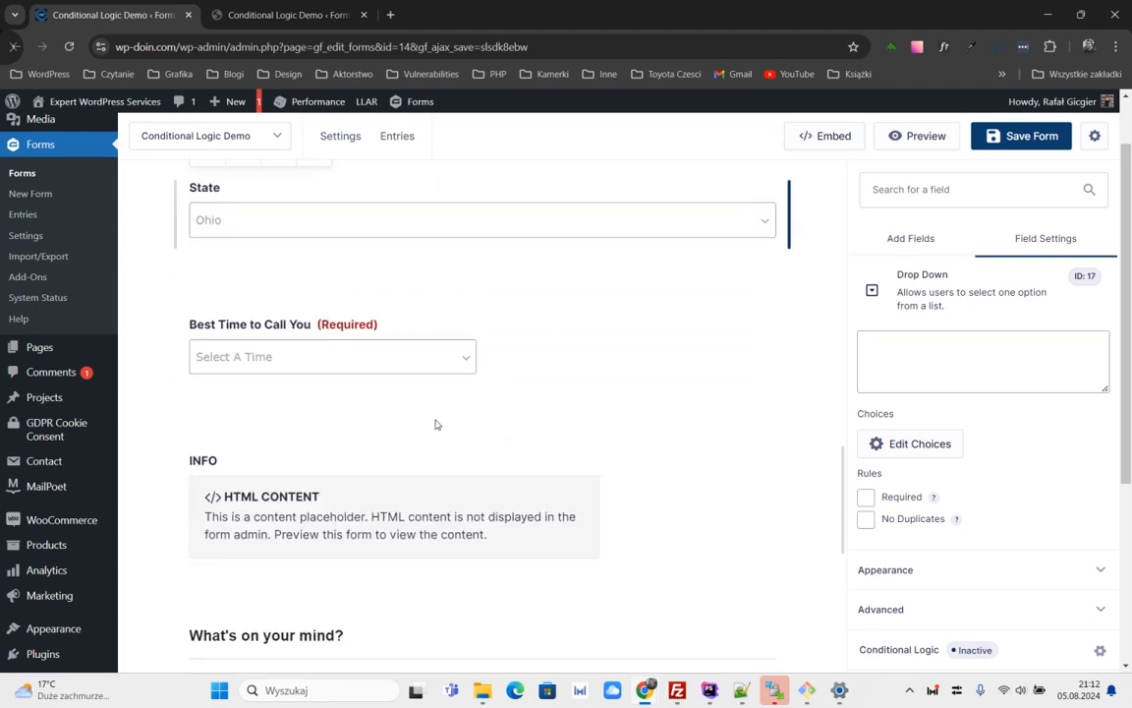
pyautogui.scroll(-2, 432, 393)
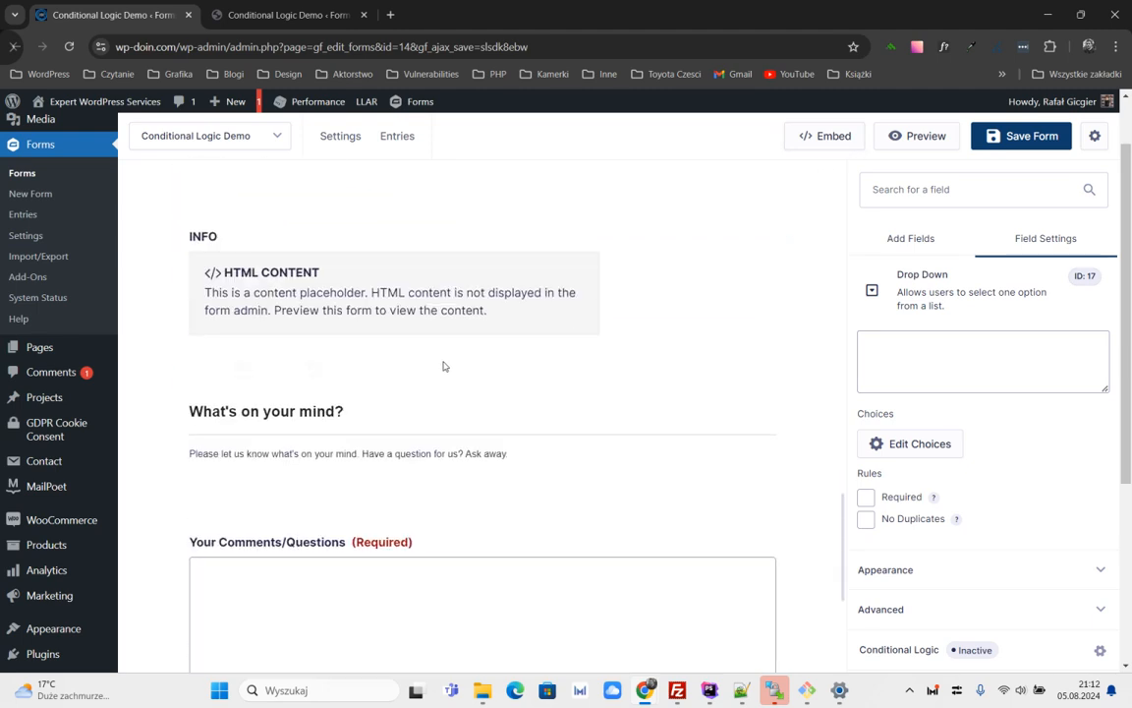
pyautogui.click(913, 239)
pyautogui.moveTo(915, 328); pyautogui.dragTo(434, 404)
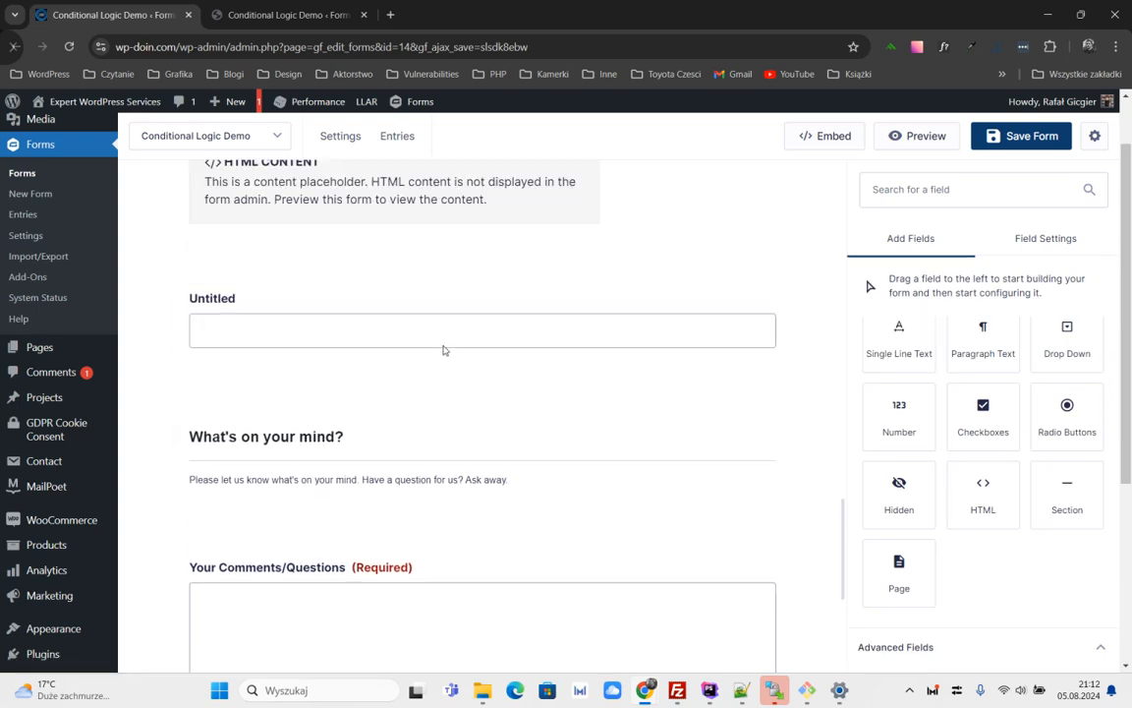
pyautogui.click(910, 238)
pyautogui.click(1031, 238)
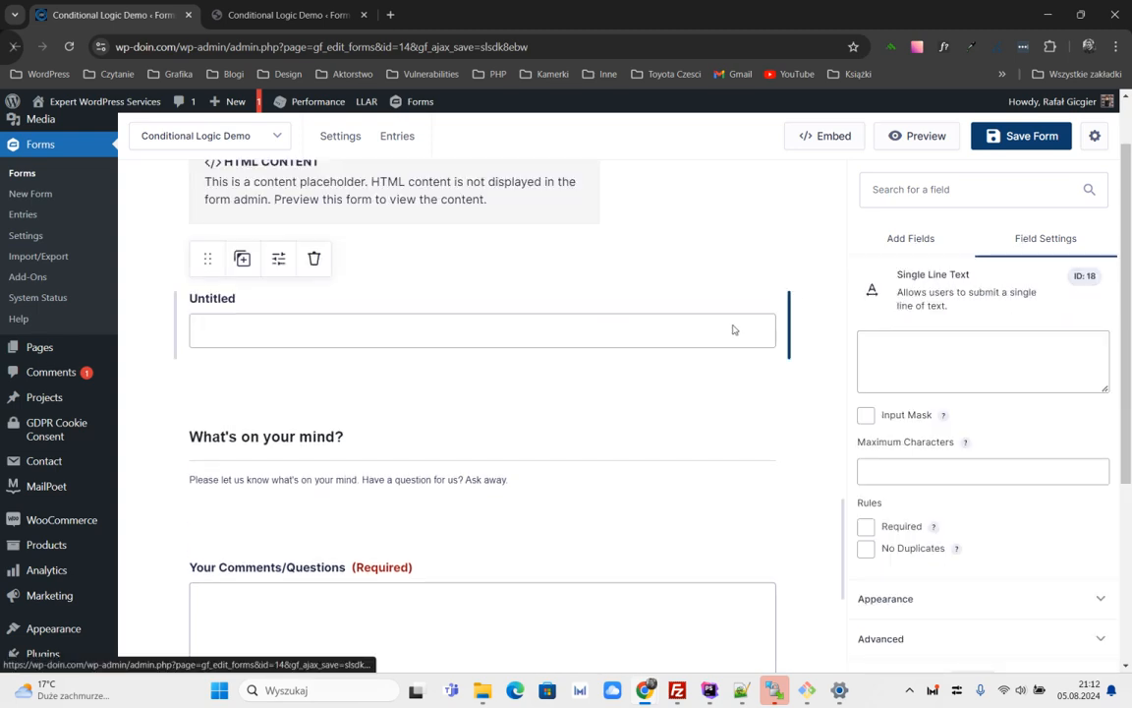
pyautogui.click(314, 258)
pyautogui.click(629, 157)
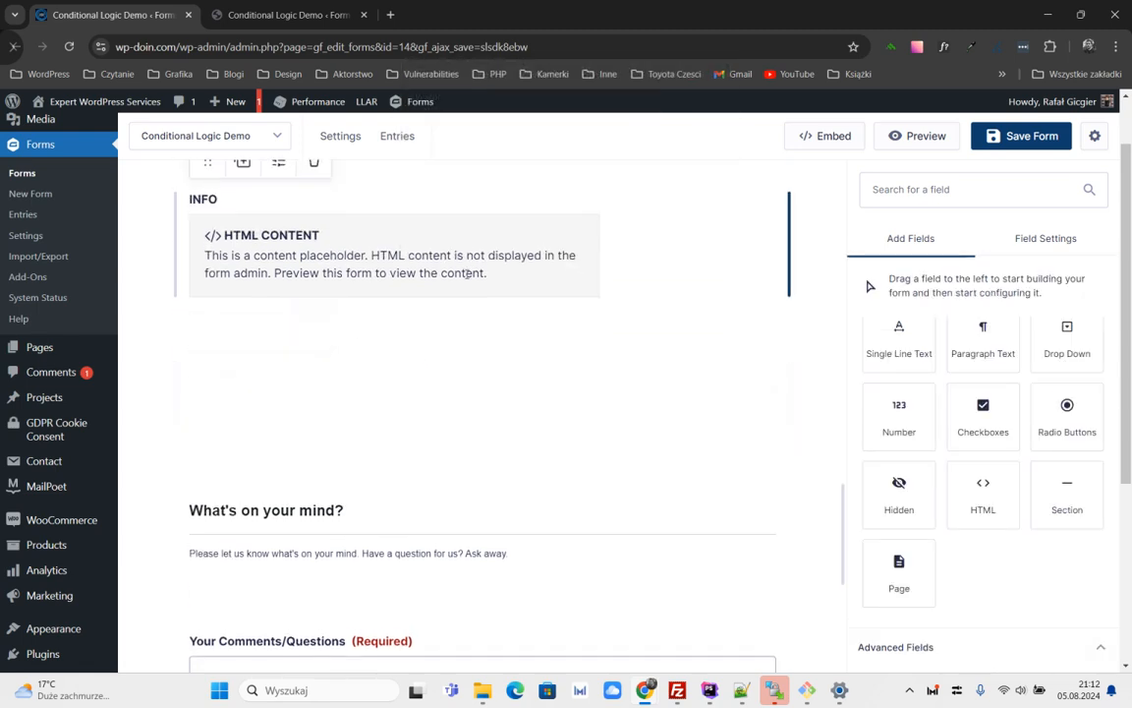
# Duplicate the INFO block.
pyautogui.click(462, 260)
pyautogui.scroll(2, 560, 315)
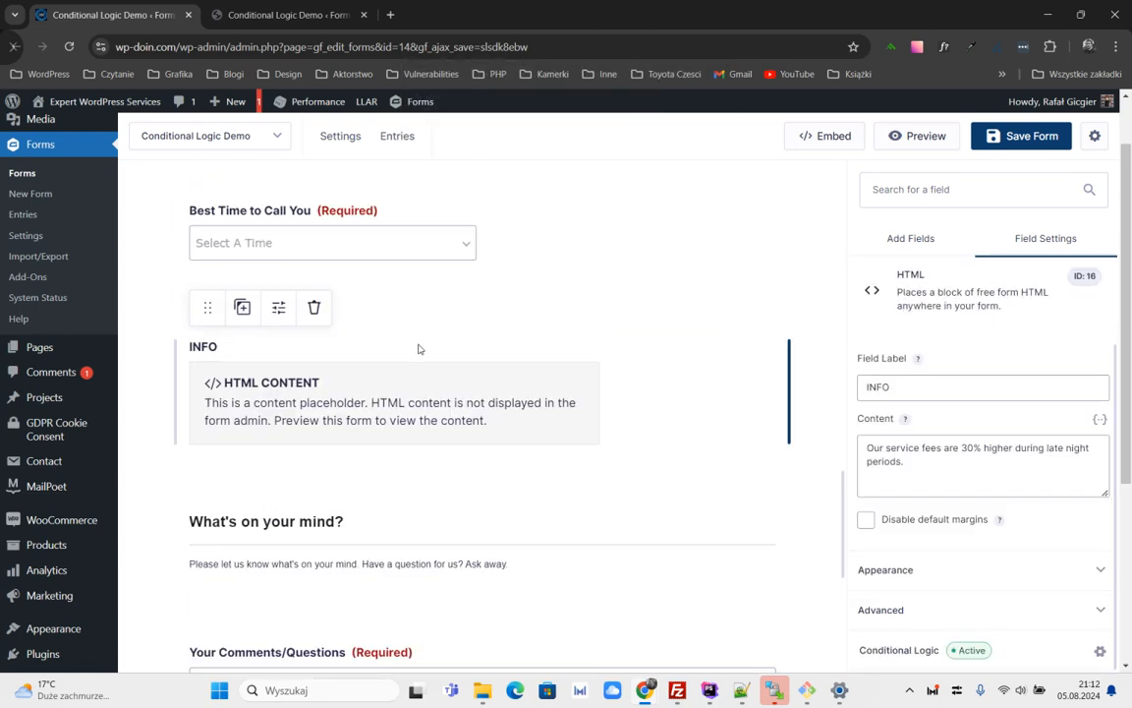
pyautogui.click(314, 307)
pyautogui.click(676, 159)
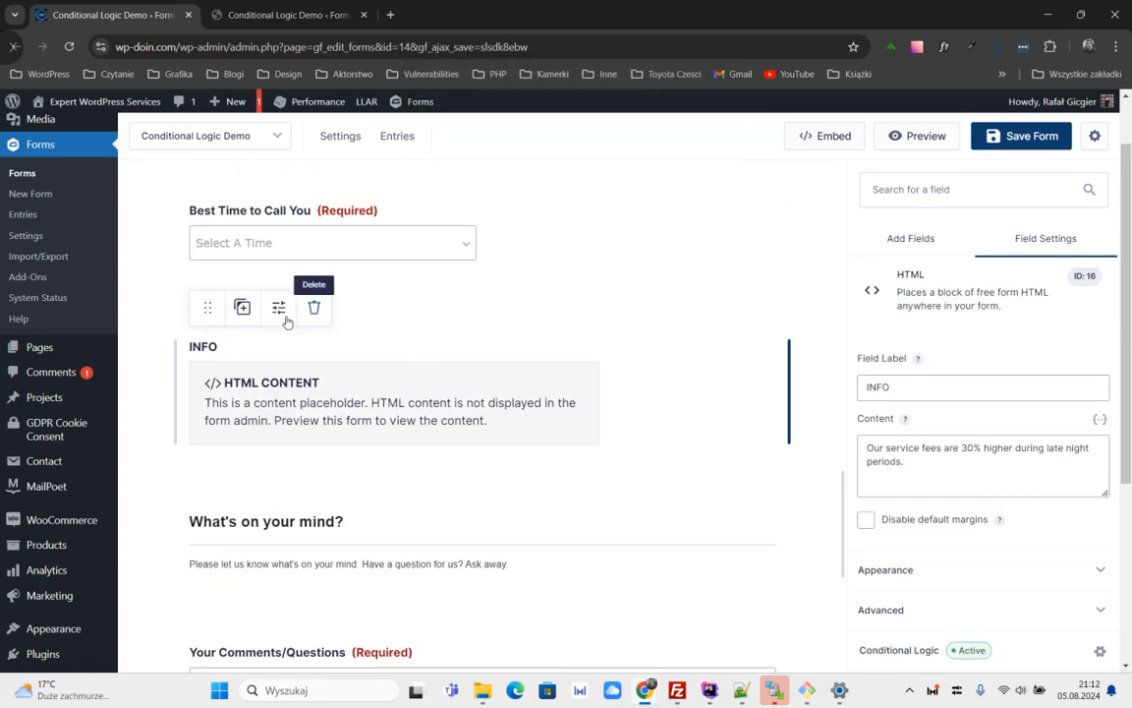
pyautogui.click(242, 307)
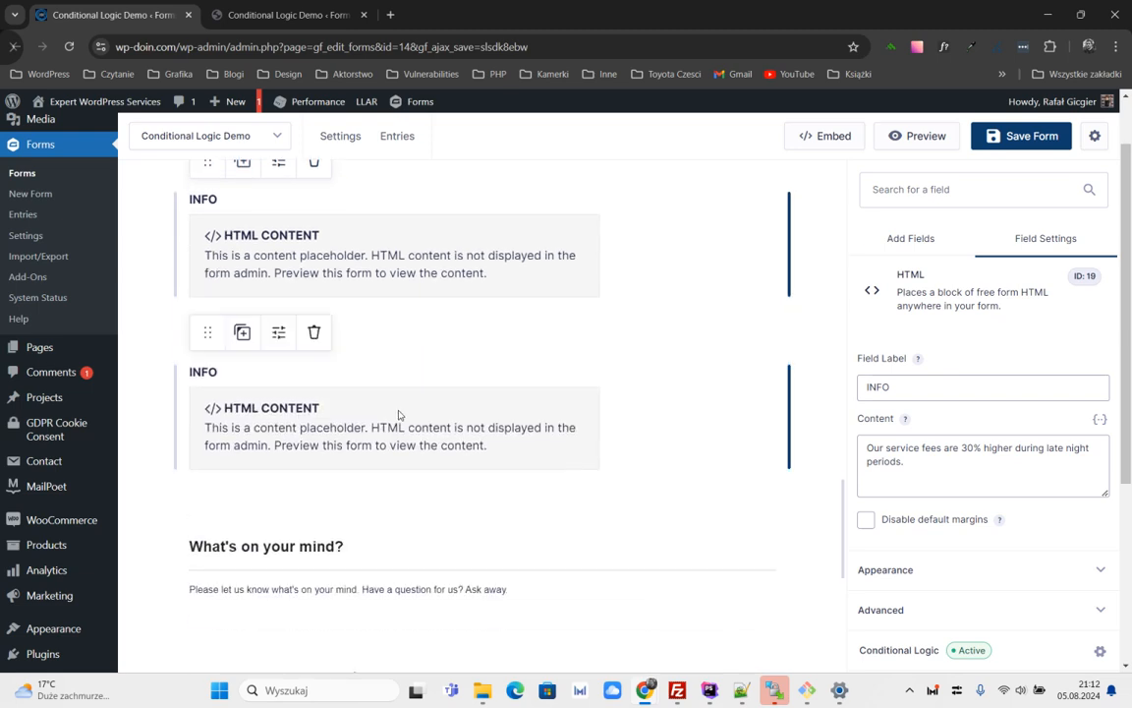
# Change the copy's text to 'We're sorry but we are closed during that time in Ohio.'.
pyautogui.moveTo(909, 461); pyautogui.dragTo(853, 459)
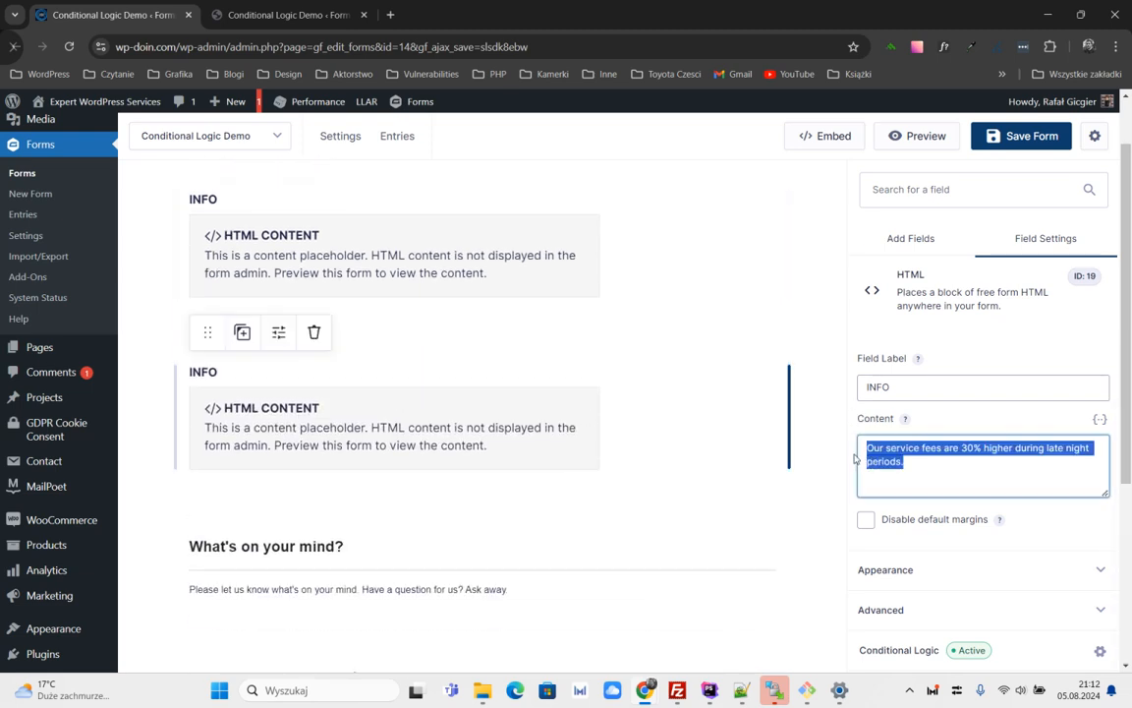
pyautogui.write("We're sorry but we are")
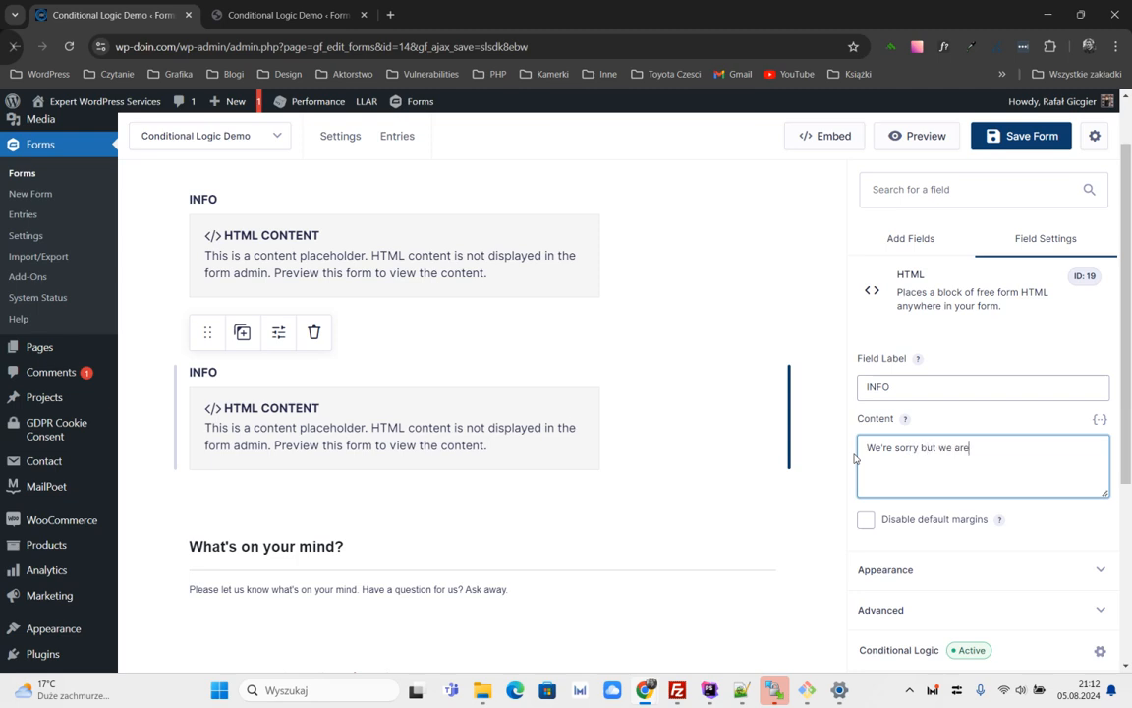
pyautogui.write('d during that time in Ohio.')
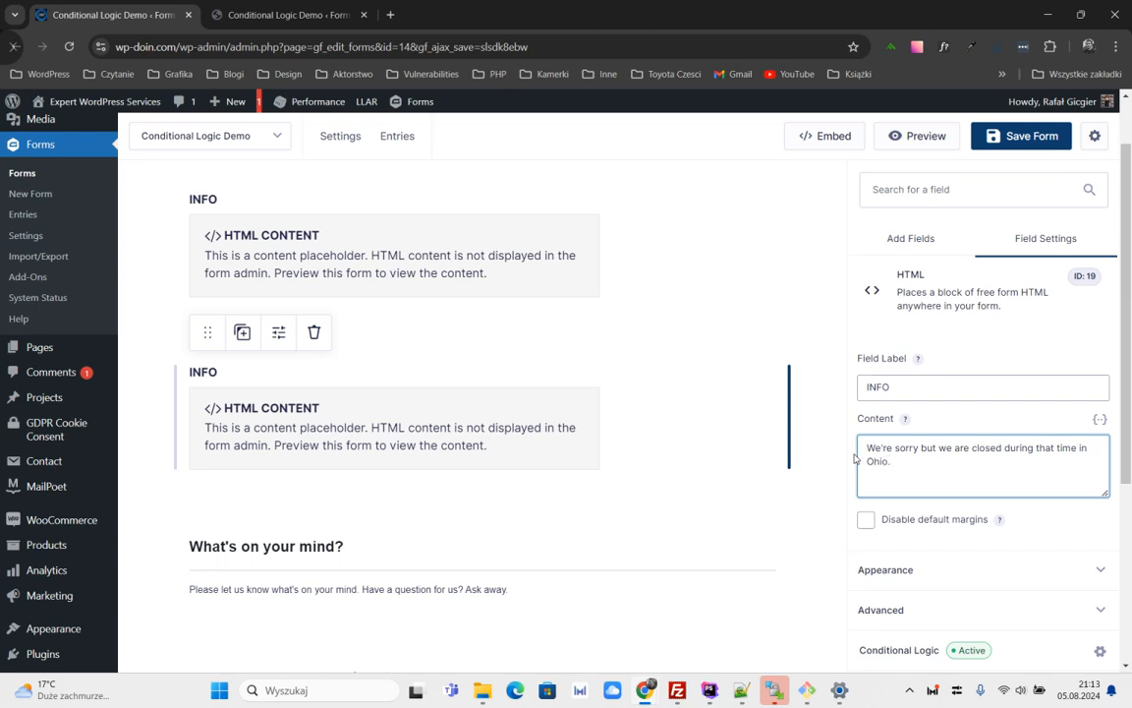
pyautogui.click(899, 650)
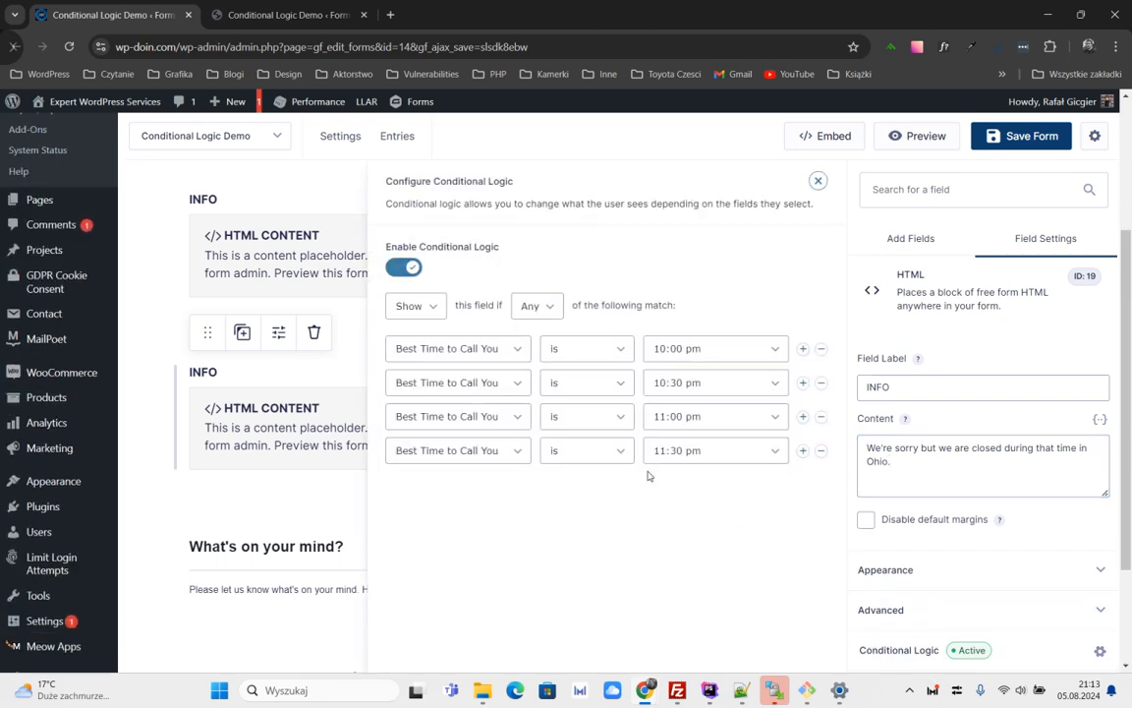
# Cut the copy's rules down to a single Best Time to Call You rule.
pyautogui.click(820, 450)
pyautogui.click(821, 417)
pyautogui.click(821, 382)
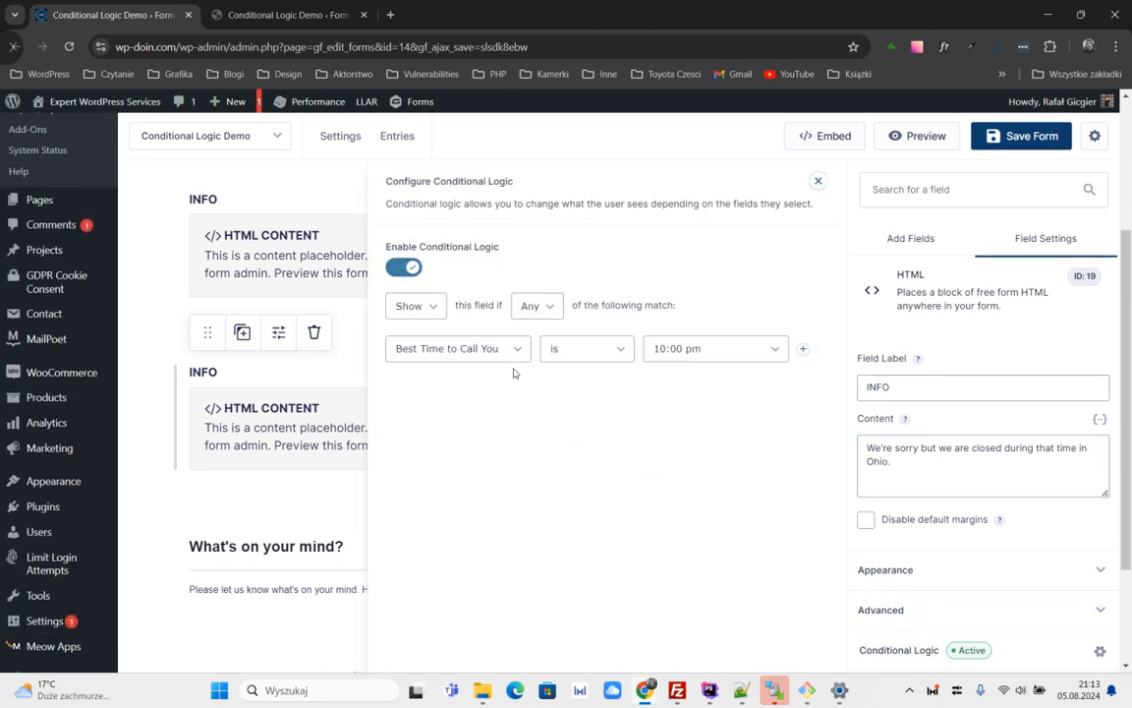
pyautogui.click(450, 344)
pyautogui.click(483, 502)
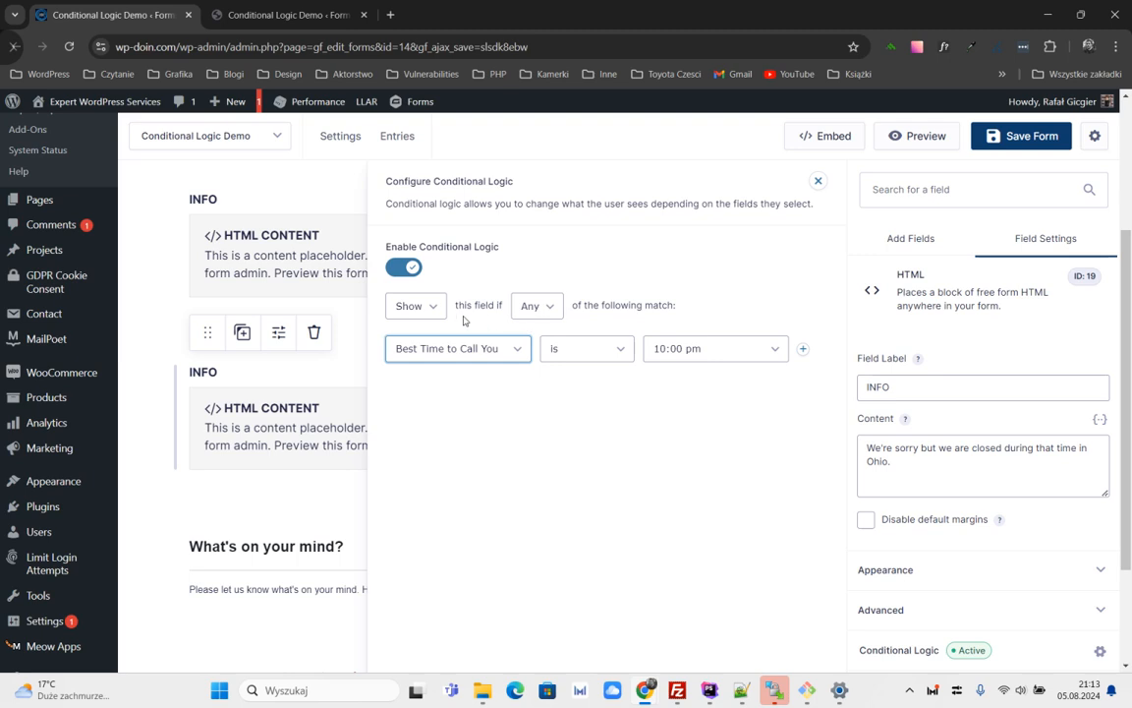
# Add a State is Ohio rule and save the form.
pyautogui.click(802, 349)
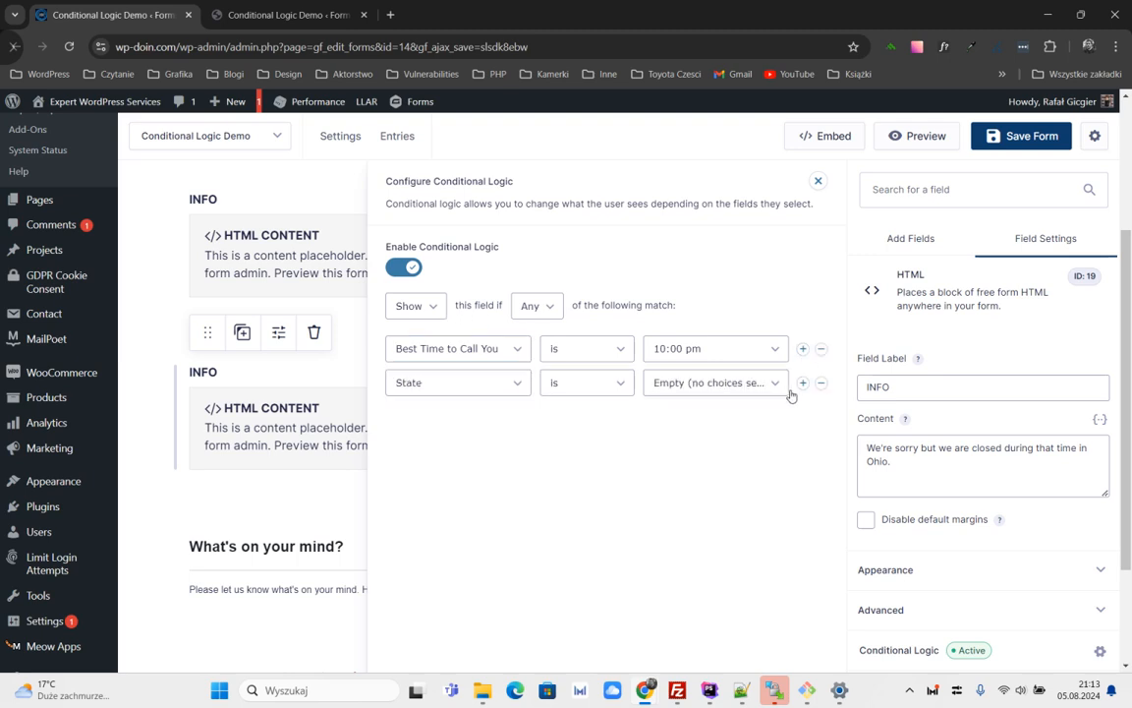
pyautogui.click(781, 384)
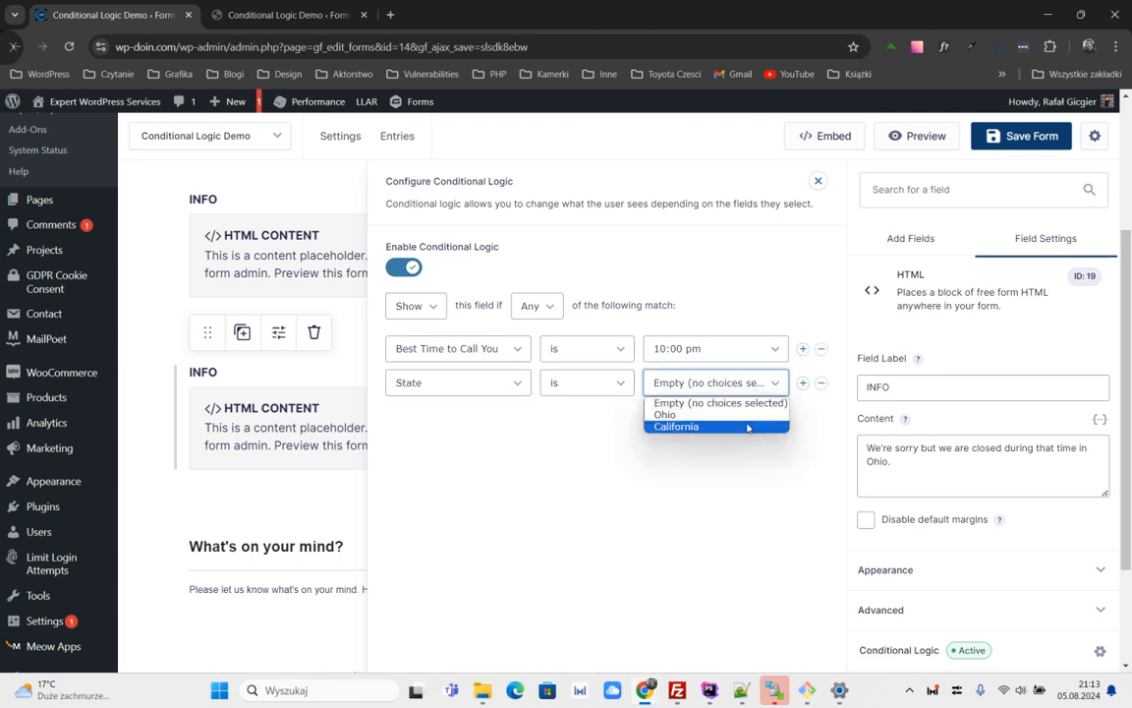
pyautogui.click(673, 415)
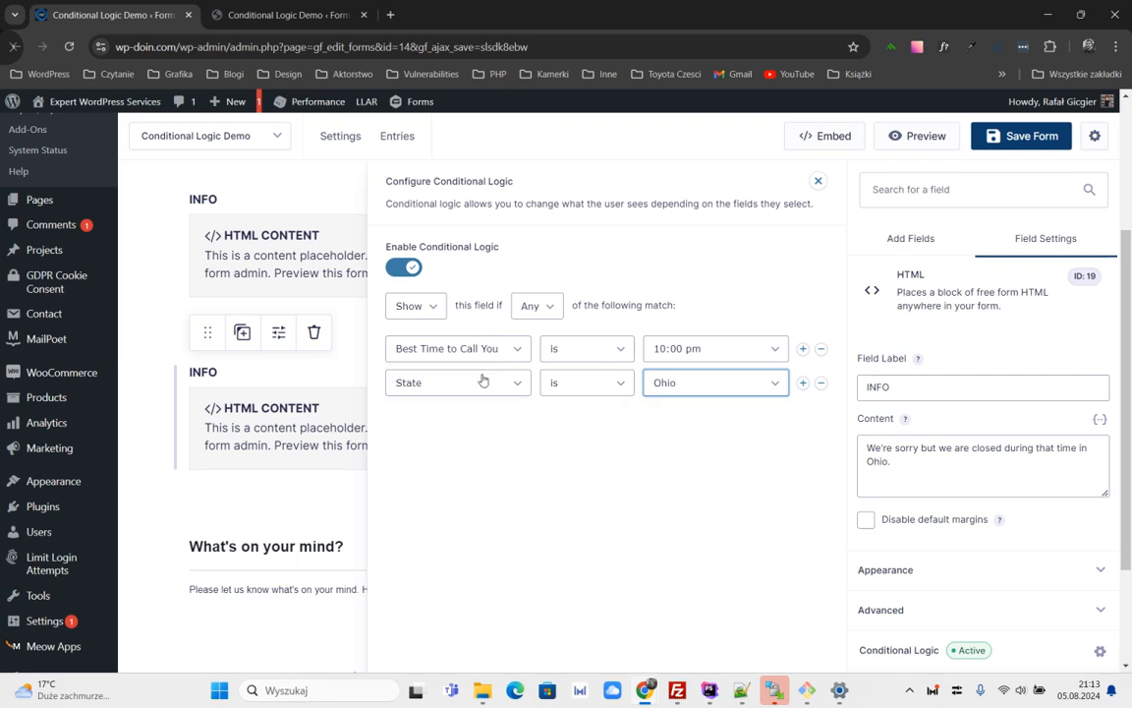
pyautogui.click(1021, 136)
# Reload the preview and test it with Phone contact and an 8:00 am call time.
pyautogui.click(209, 136)
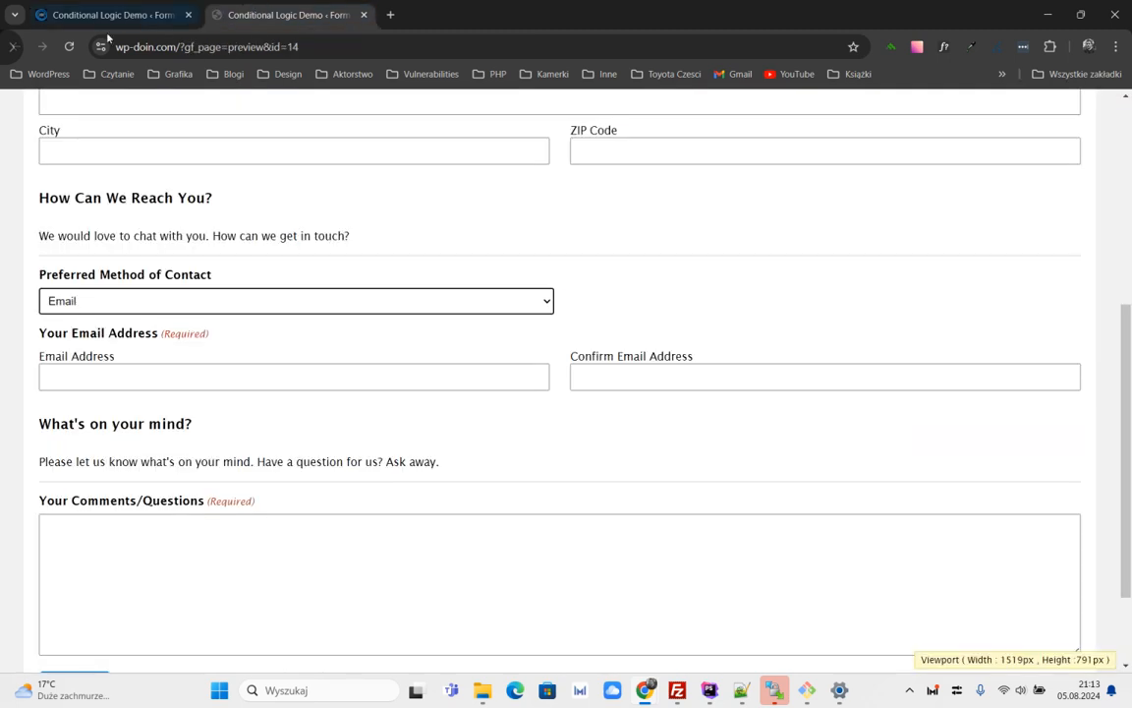
pyautogui.click(69, 46)
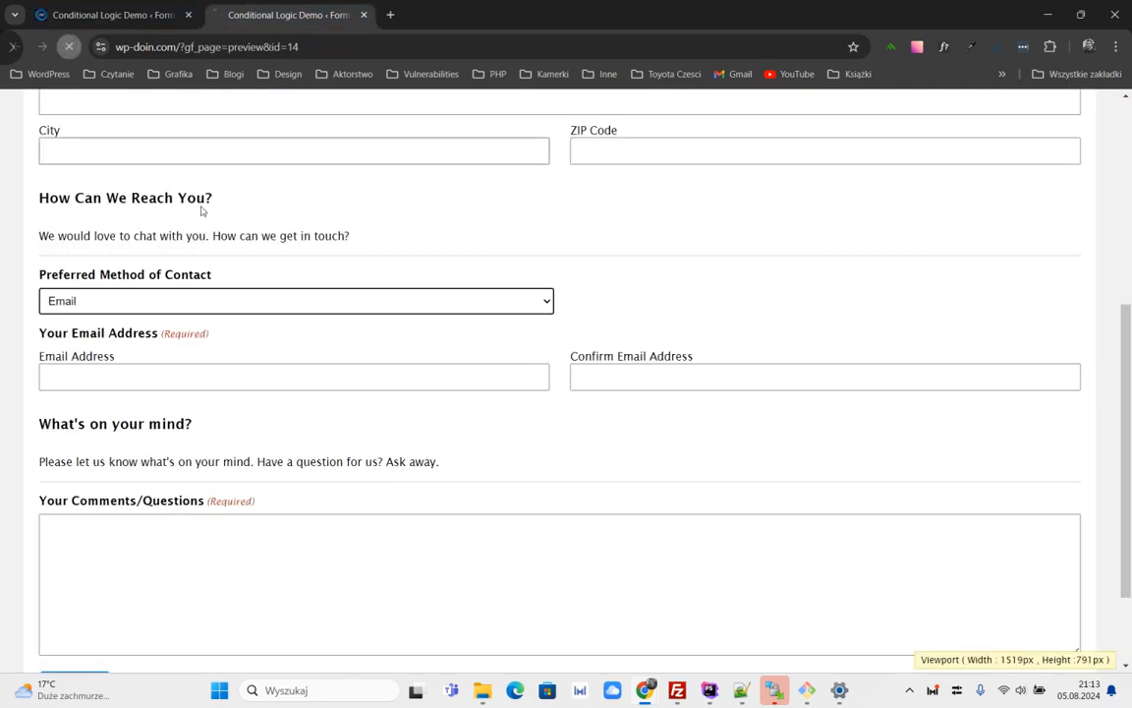
pyautogui.scroll(-2, 187, 354)
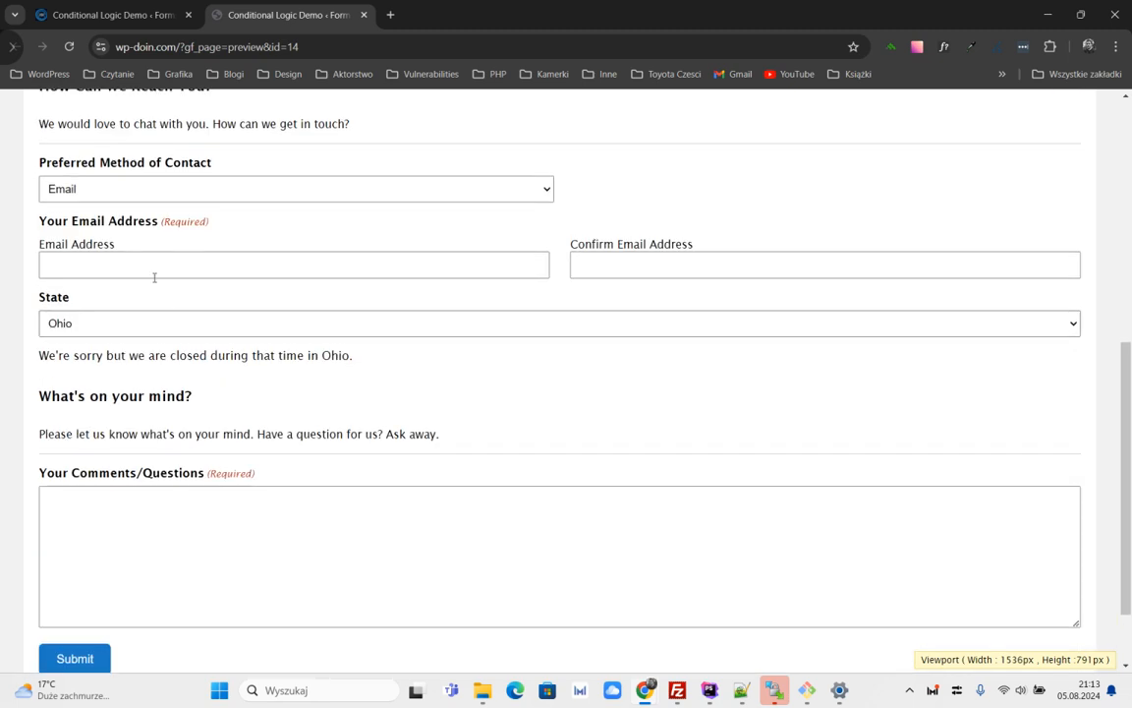
pyautogui.click(207, 187)
pyautogui.click(194, 220)
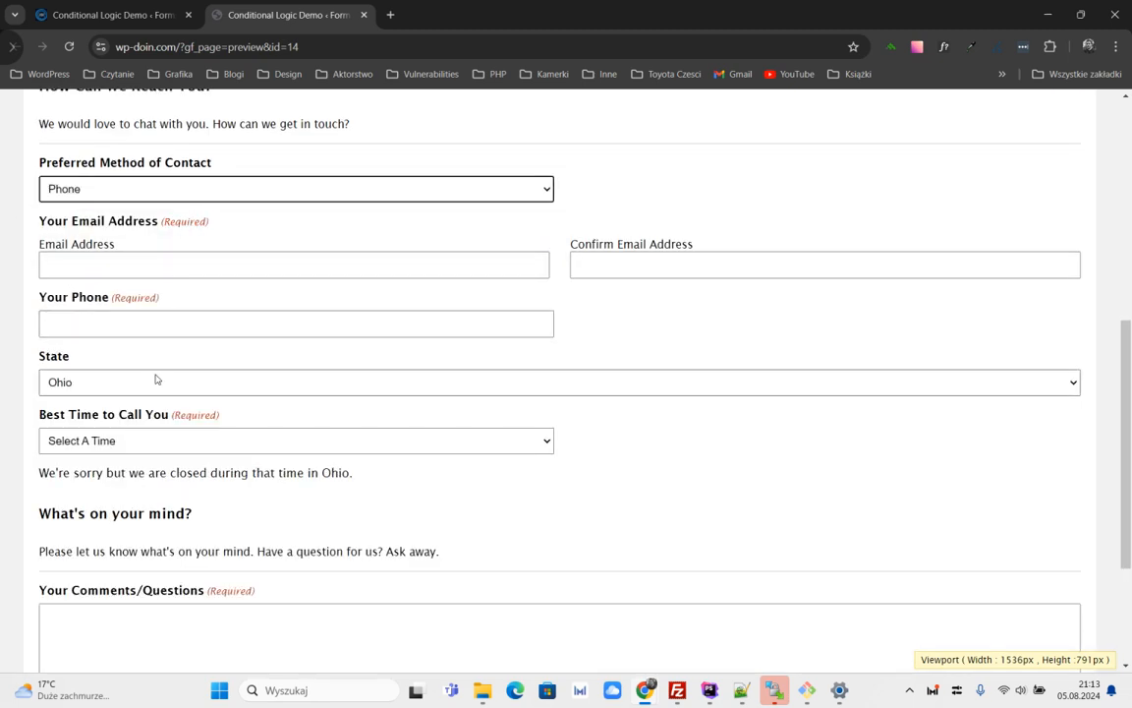
pyautogui.click(154, 444)
pyautogui.click(182, 392)
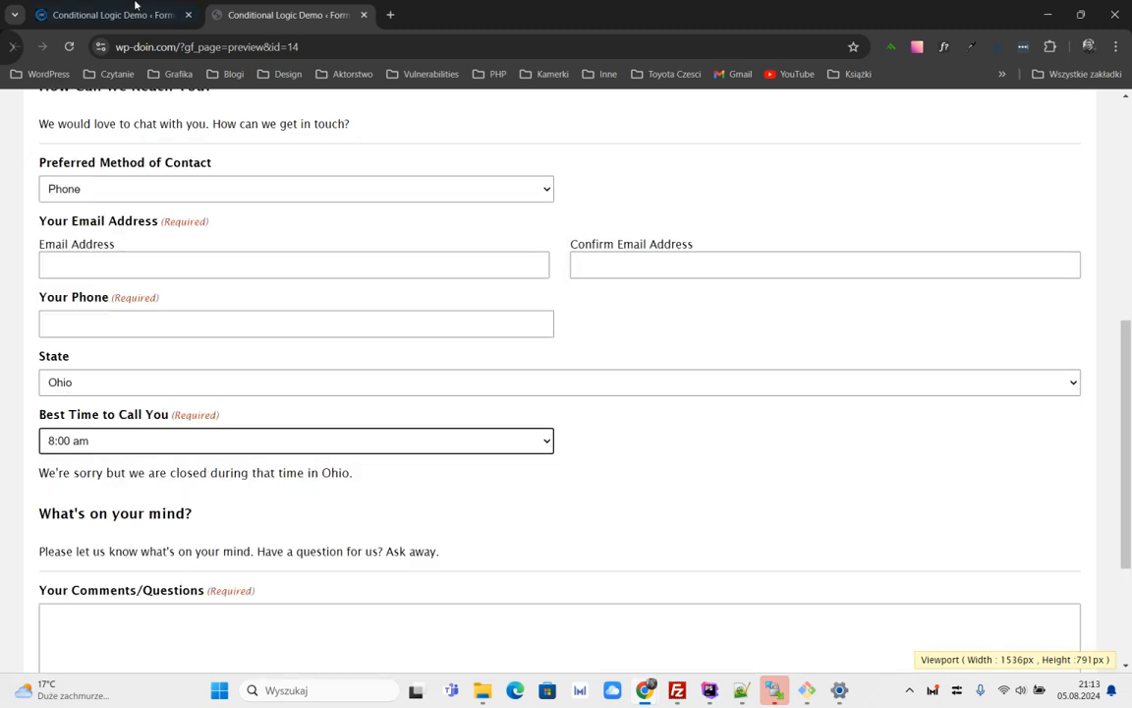
# Switch the Ohio notice's logic from Any to All, save, and reload the preview.
pyautogui.click(136, 6)
pyautogui.click(545, 312)
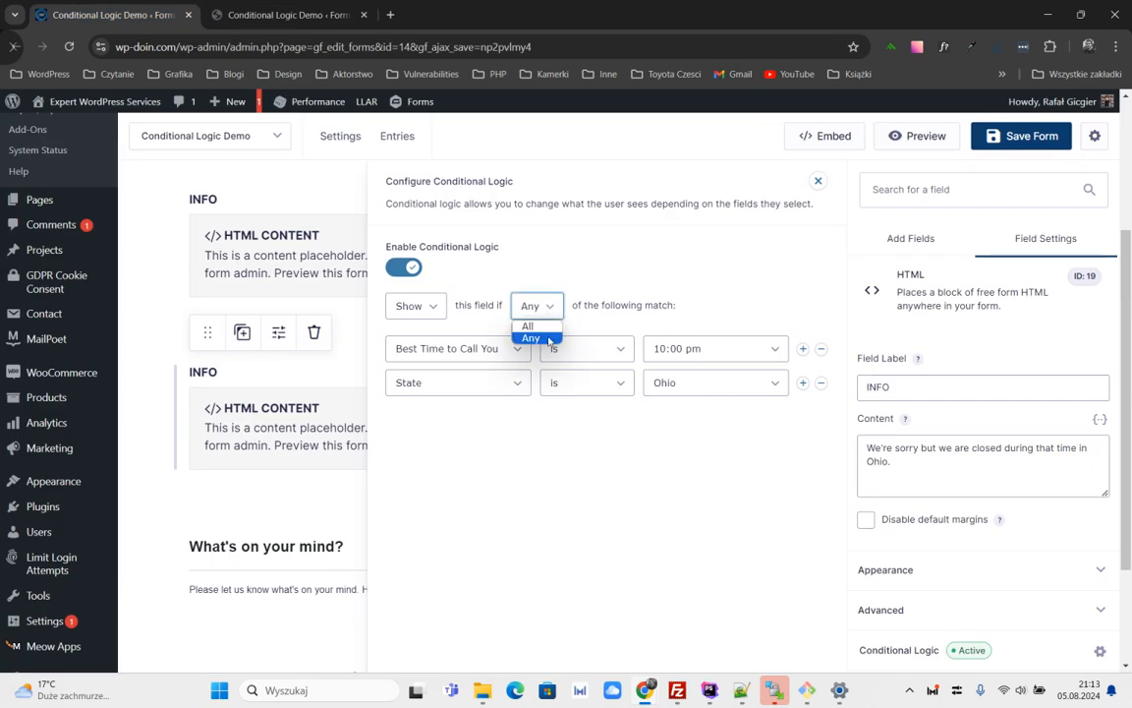
pyautogui.click(547, 327)
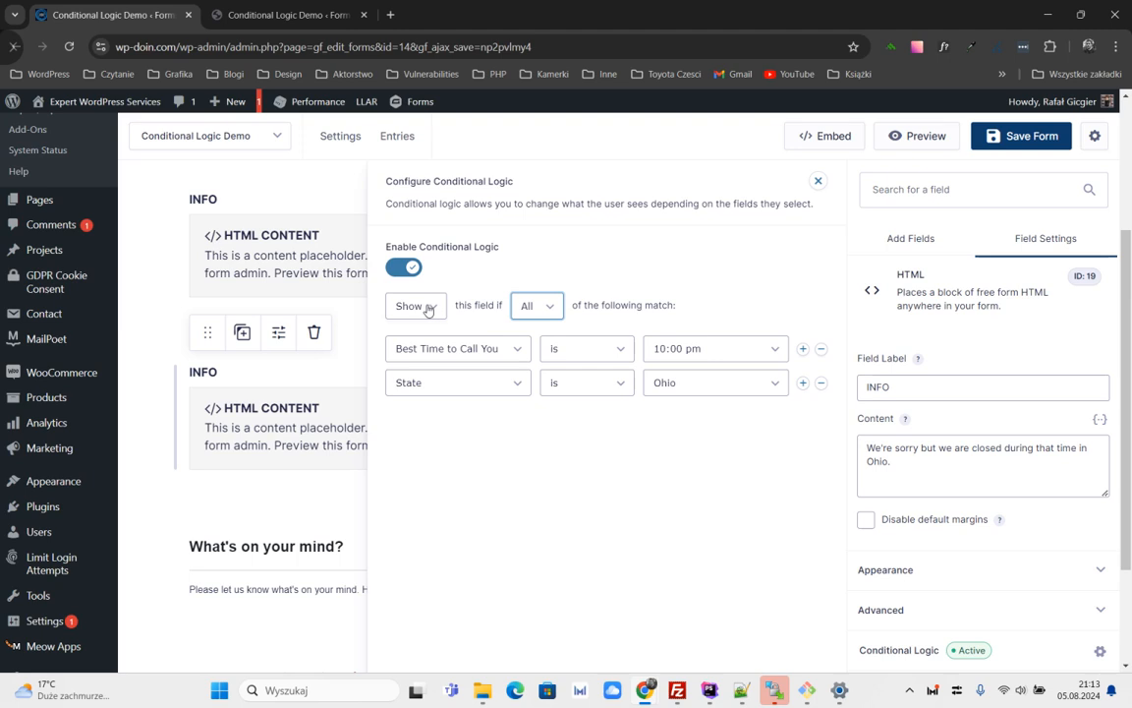
pyautogui.click(1021, 136)
pyautogui.click(285, 14)
pyautogui.click(67, 46)
# Choose Phone as the contact method and 10:00 am as the call time.
pyautogui.scroll(-6, 240, 298)
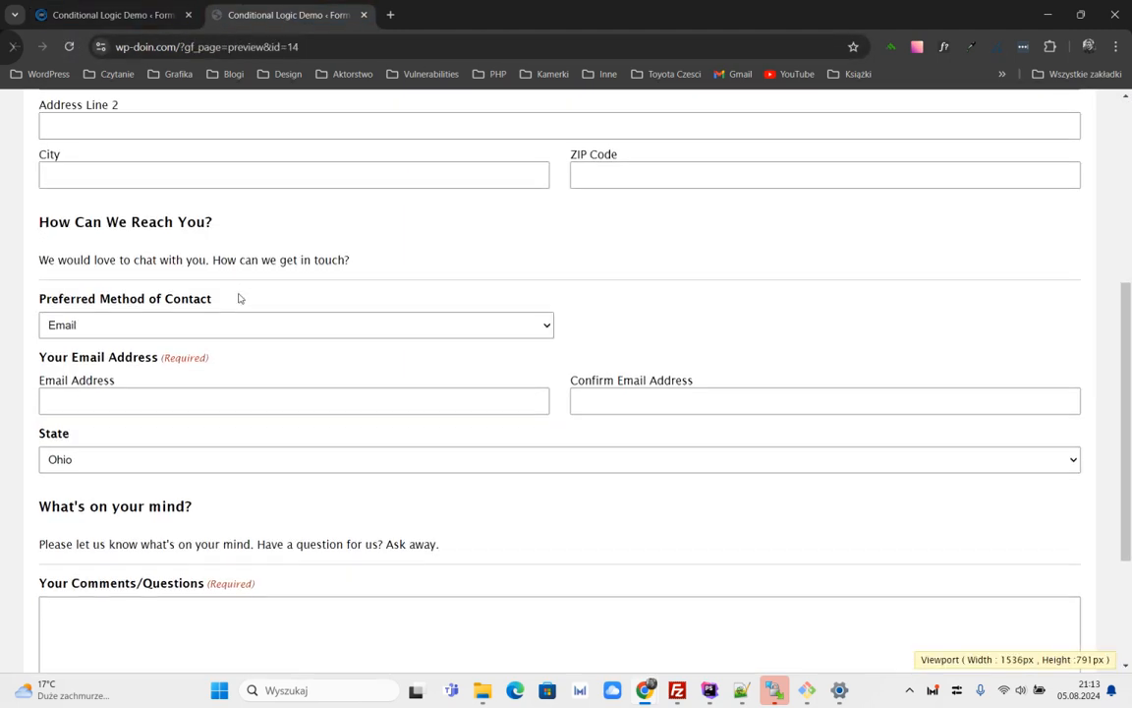
pyautogui.scroll(2, 217, 320)
pyautogui.click(200, 265)
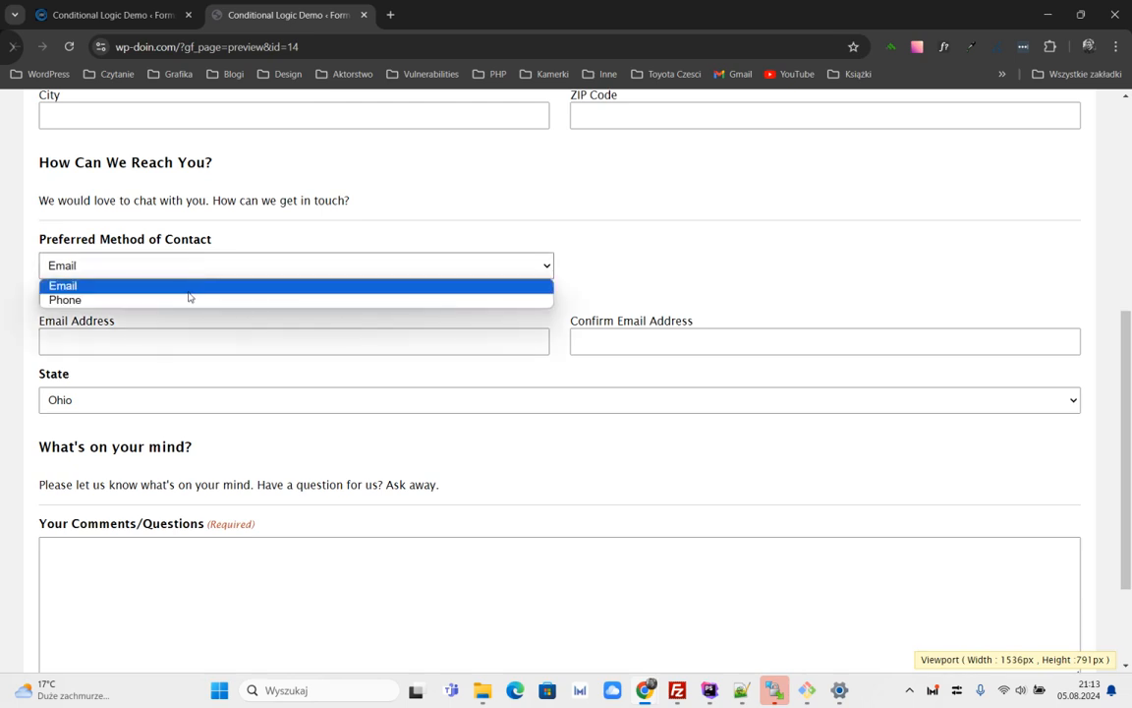
pyautogui.click(190, 299)
pyautogui.click(145, 519)
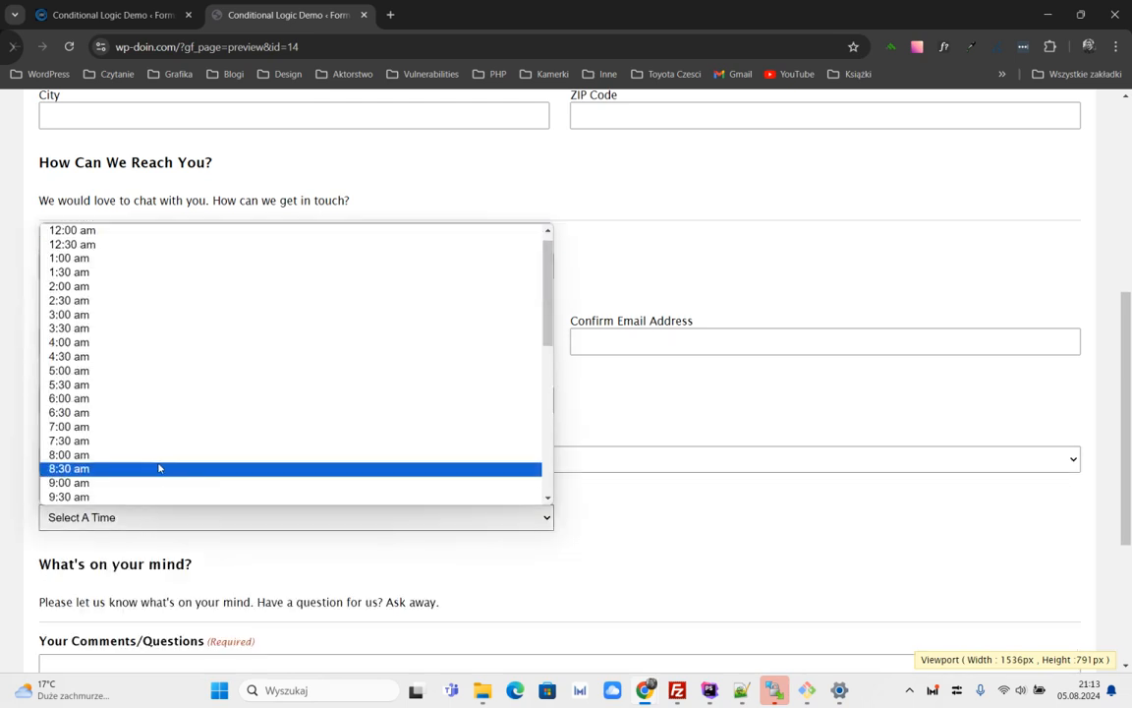
pyautogui.scroll(-3, 162, 479)
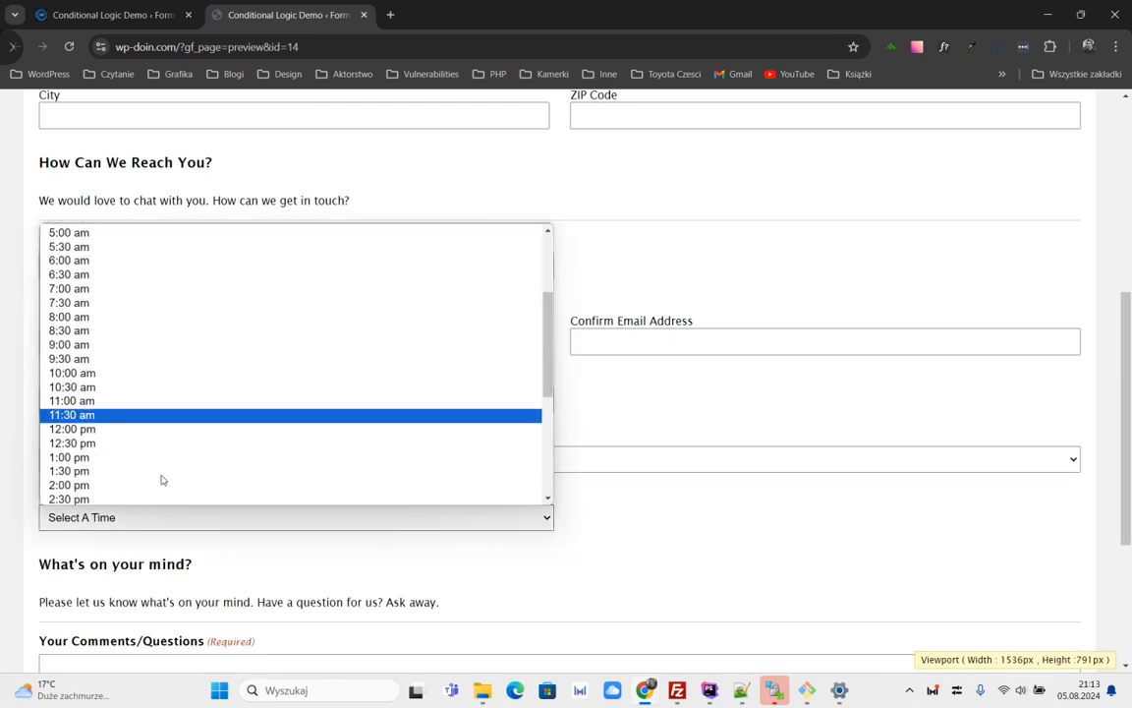
pyautogui.click(168, 364)
# Try 10:30 pm and 11:00 pm call times, finishing on 10:00 pm.
pyautogui.scroll(-2, 165, 440)
pyautogui.click(197, 379)
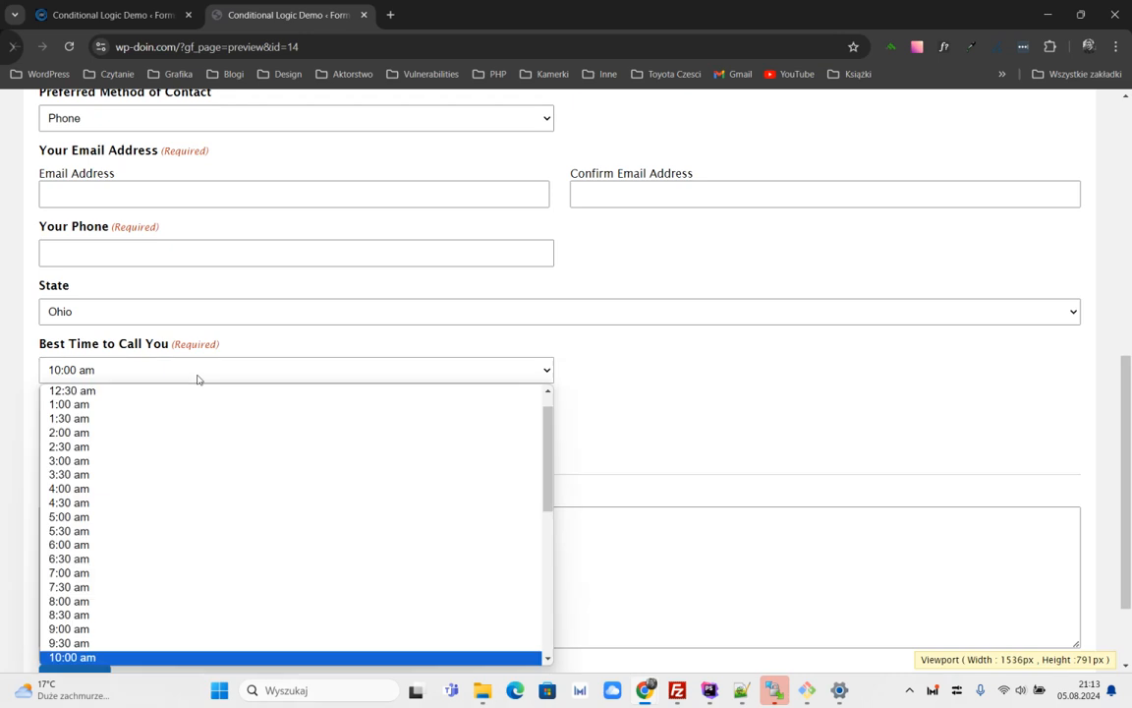
pyautogui.scroll(-4, 167, 544)
pyautogui.click(147, 630)
pyautogui.click(169, 365)
pyautogui.scroll(-1, 167, 483)
pyautogui.click(149, 642)
pyautogui.click(176, 369)
pyautogui.click(147, 627)
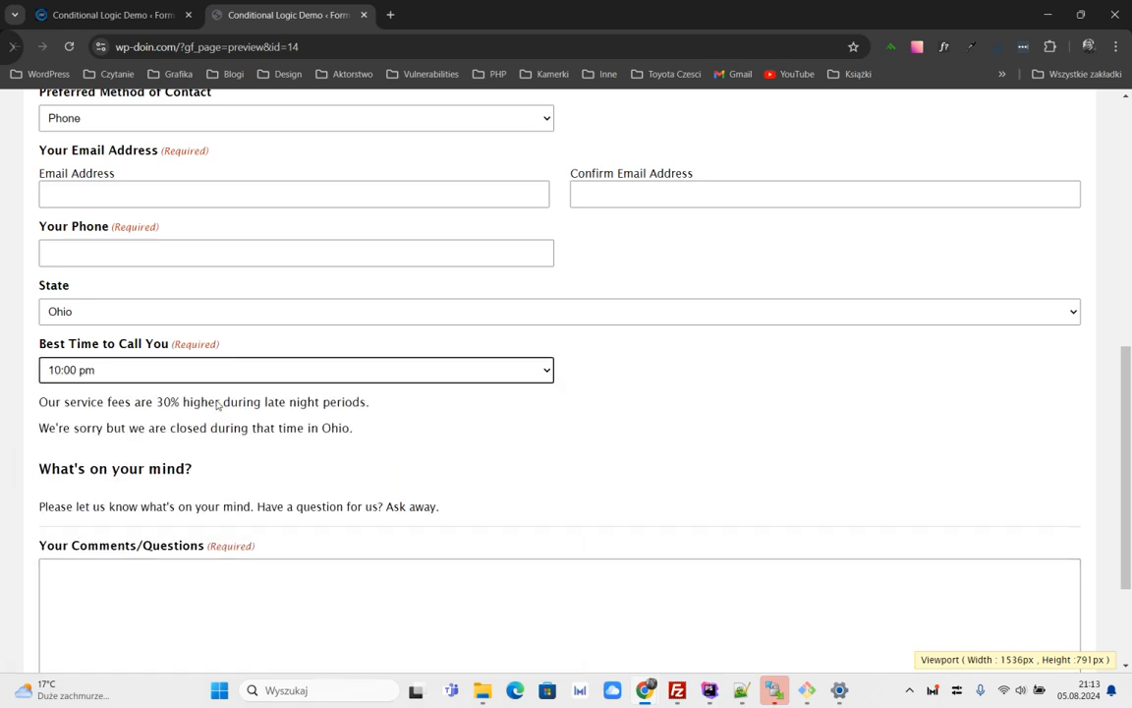
# Highlight the Ohio closed notice and the late-night fees notice in the preview.
pyautogui.scroll(-1, 218, 405)
pyautogui.moveTo(41, 354)
pyautogui.mouseDown()
pyautogui.moveTo(380, 355)
pyautogui.moveTo(35, 362)
pyautogui.mouseUp()
pyautogui.click(365, 365)
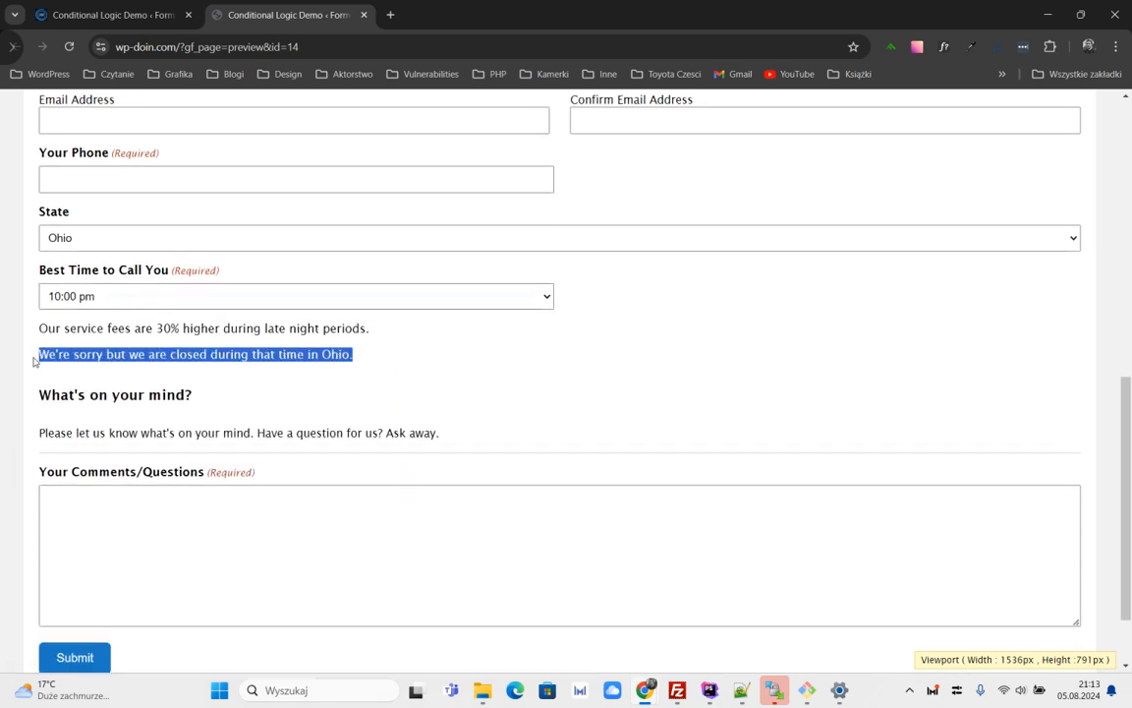
pyautogui.click(375, 366)
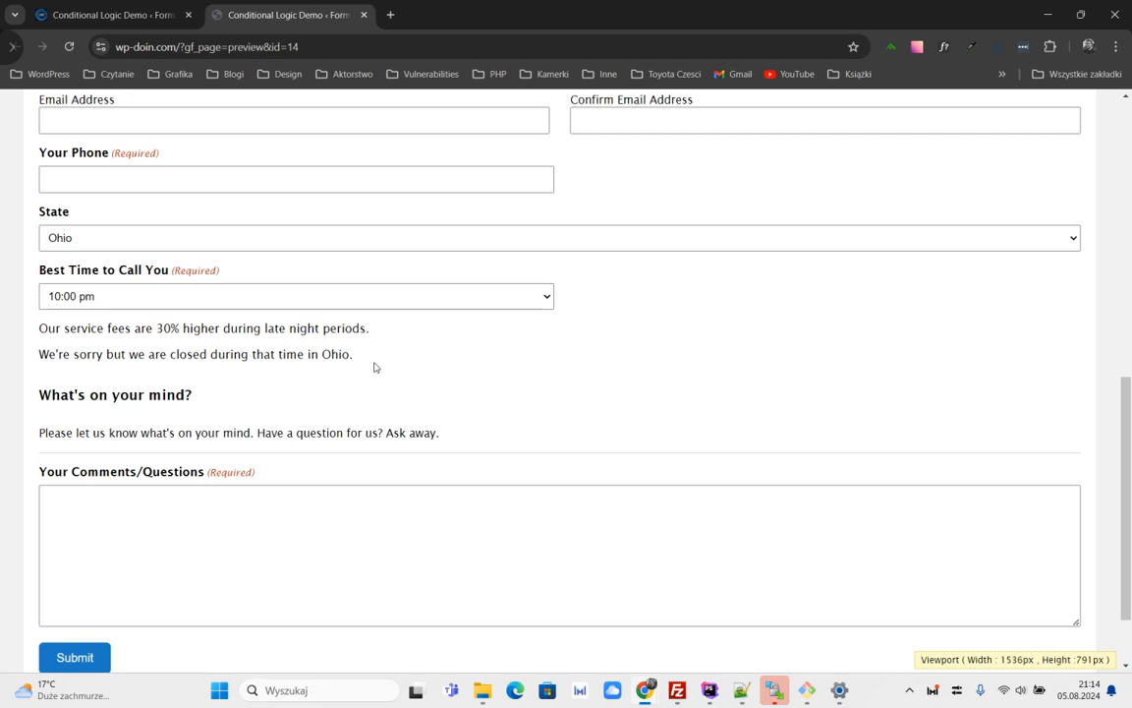
pyautogui.moveTo(370, 328); pyautogui.dragTo(29, 331)
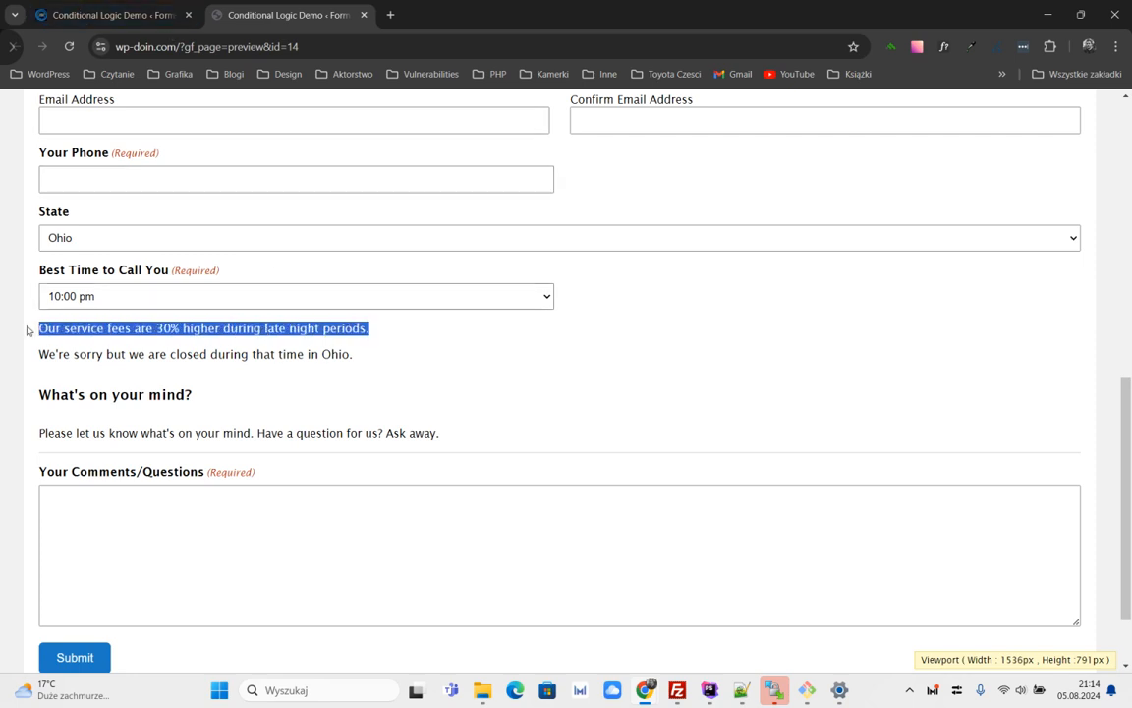
pyautogui.moveTo(392, 328); pyautogui.dragTo(43, 334)
# Leave the editor for the forms list and view Advanced Contact Form Sample's notifications.
pyautogui.click(135, 26)
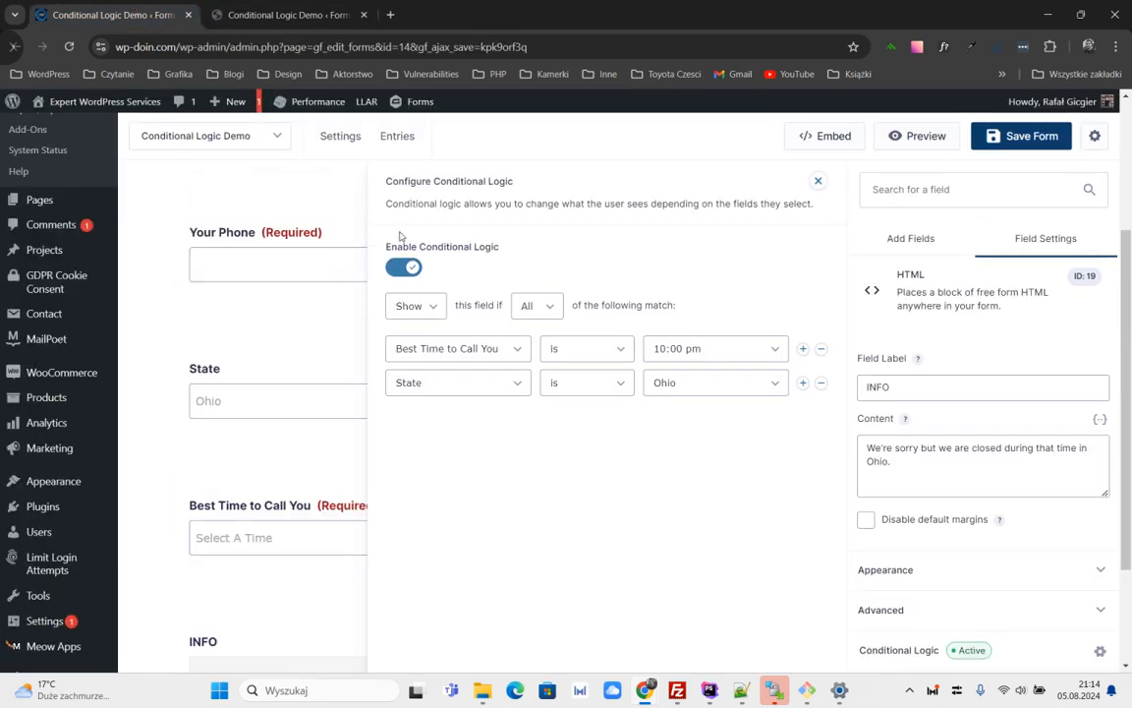
pyautogui.click(818, 180)
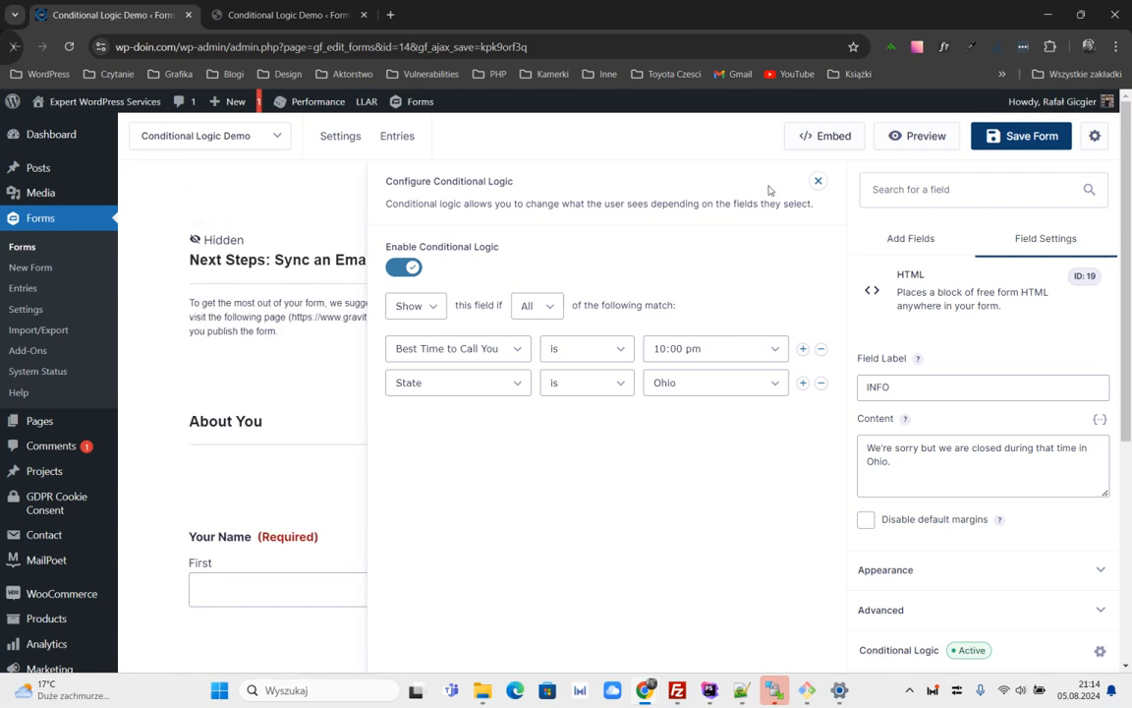
pyautogui.click(21, 247)
pyautogui.scroll(-3, 408, 329)
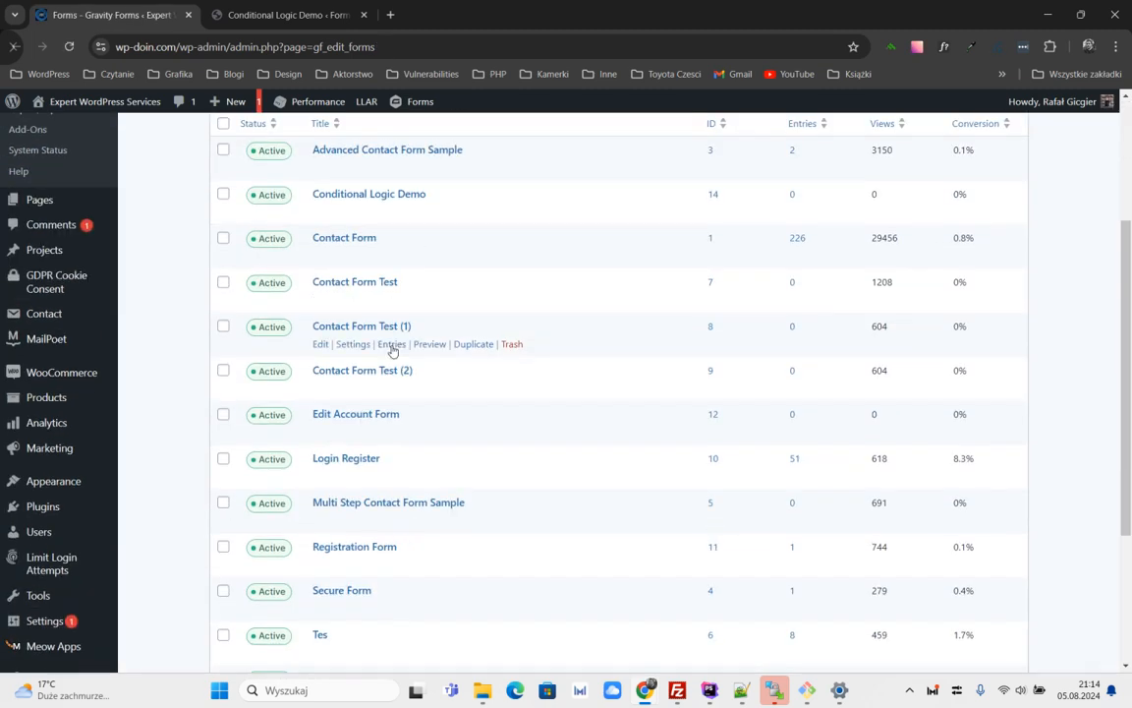
pyautogui.scroll(3, 368, 344)
pyautogui.moveTo(352, 389)
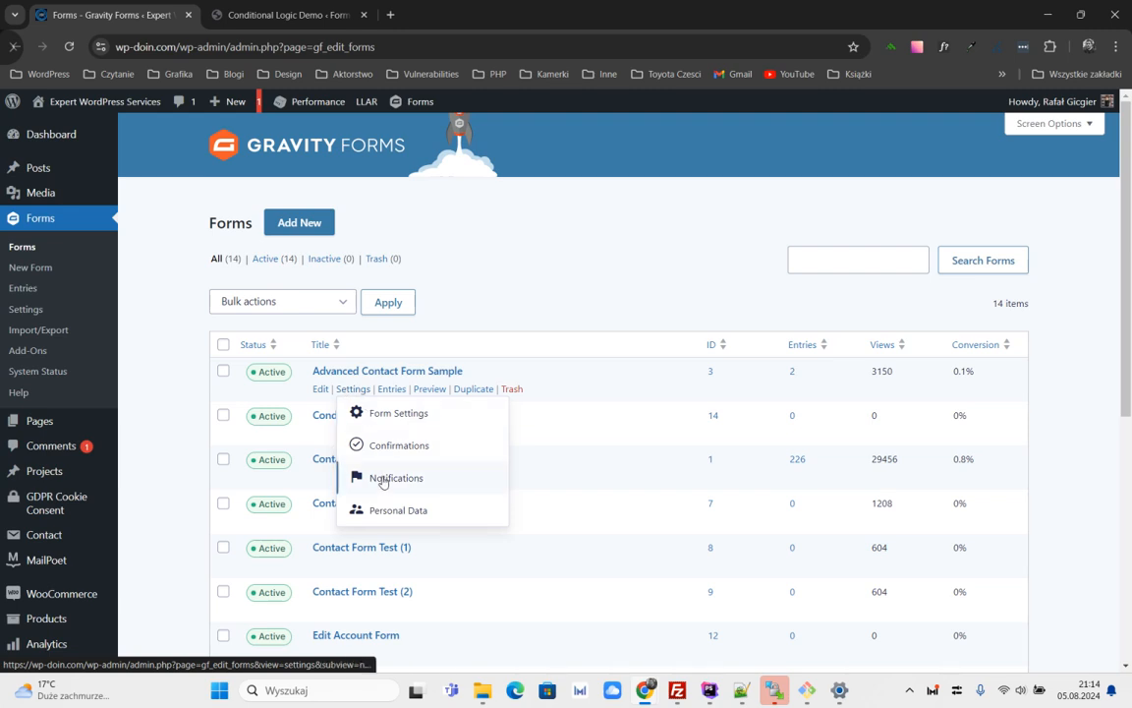
pyautogui.click(382, 479)
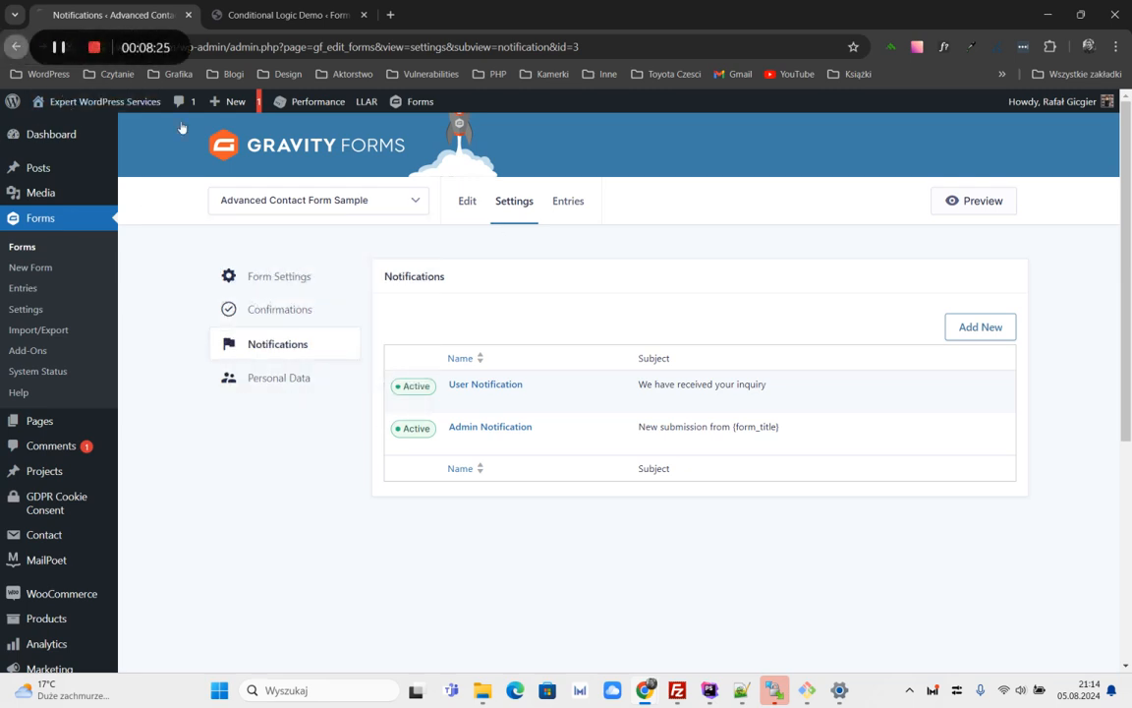
pyautogui.hotkey('alt', 'Left')
# Look at Contact Form Test's notifications and a new-notification page, then back out.
pyautogui.scroll(-2, 325, 330)
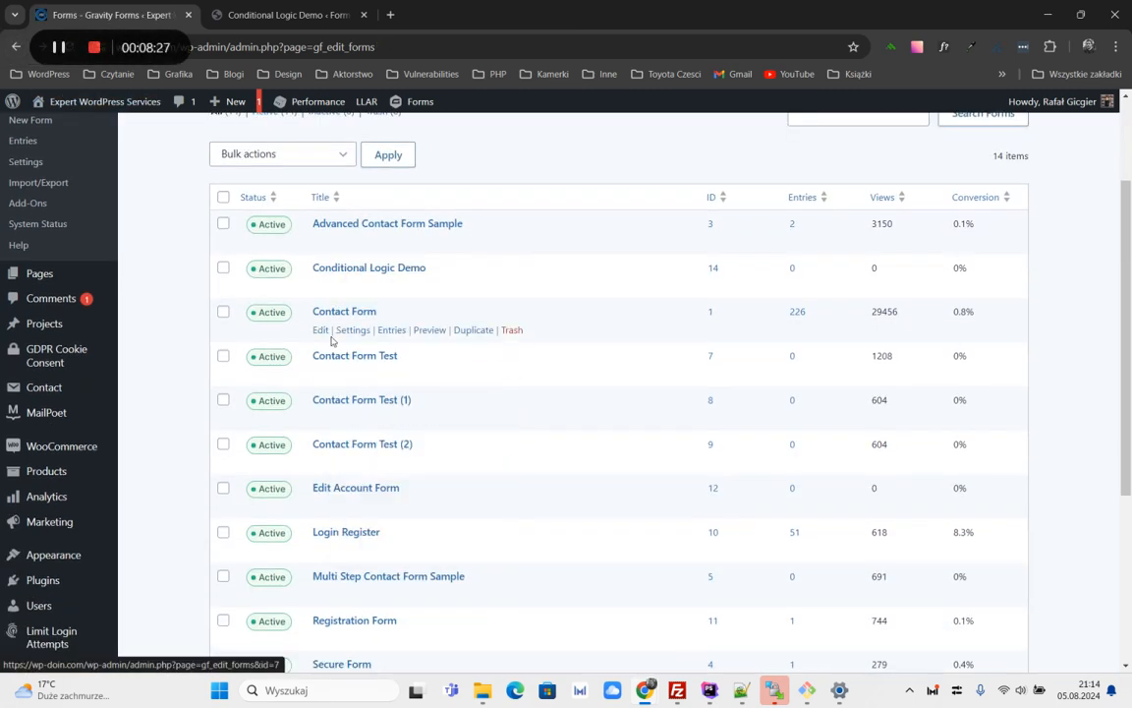
pyautogui.moveTo(322, 376)
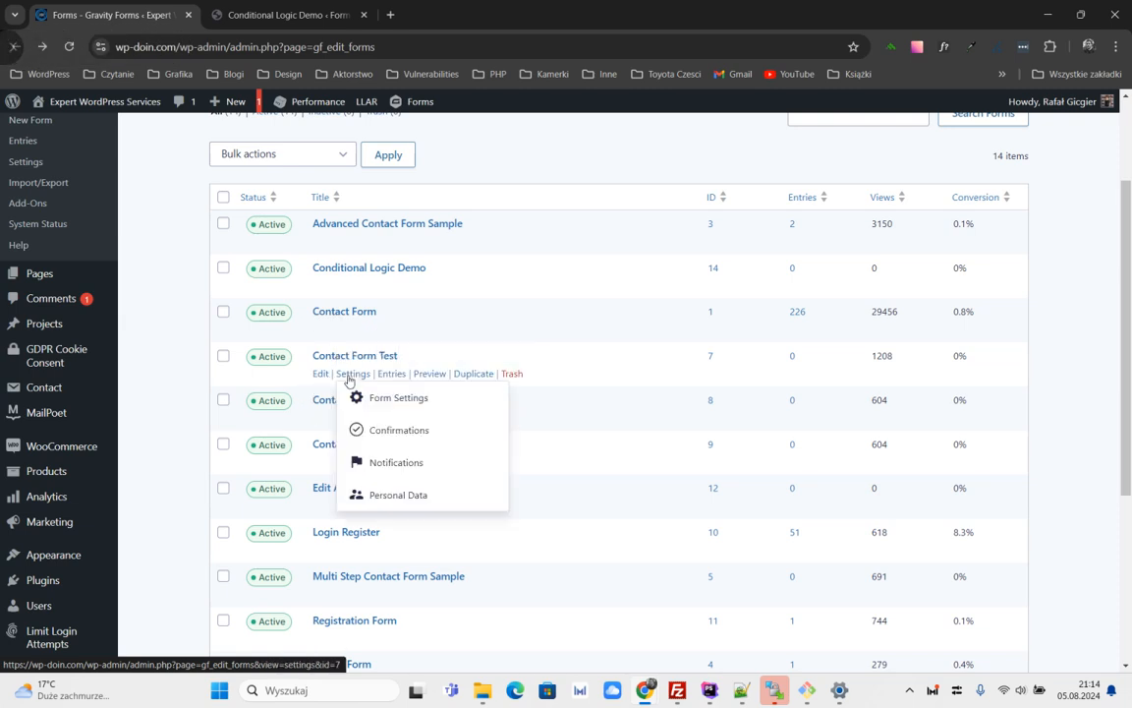
pyautogui.click(370, 462)
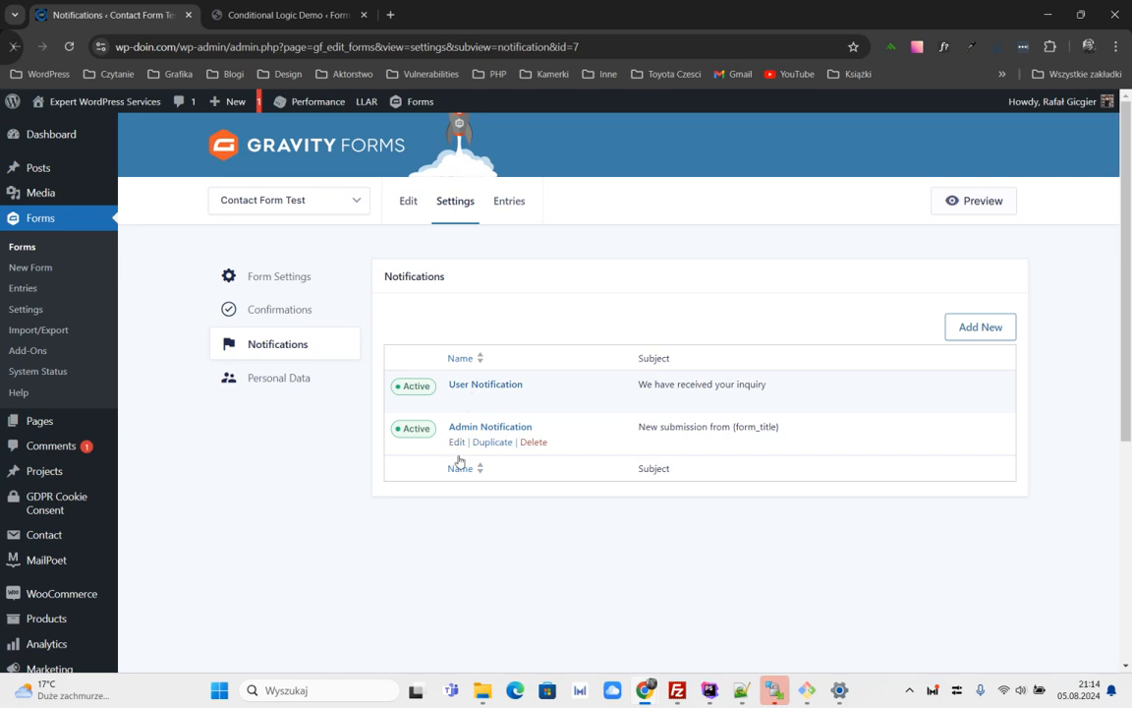
pyautogui.click(964, 331)
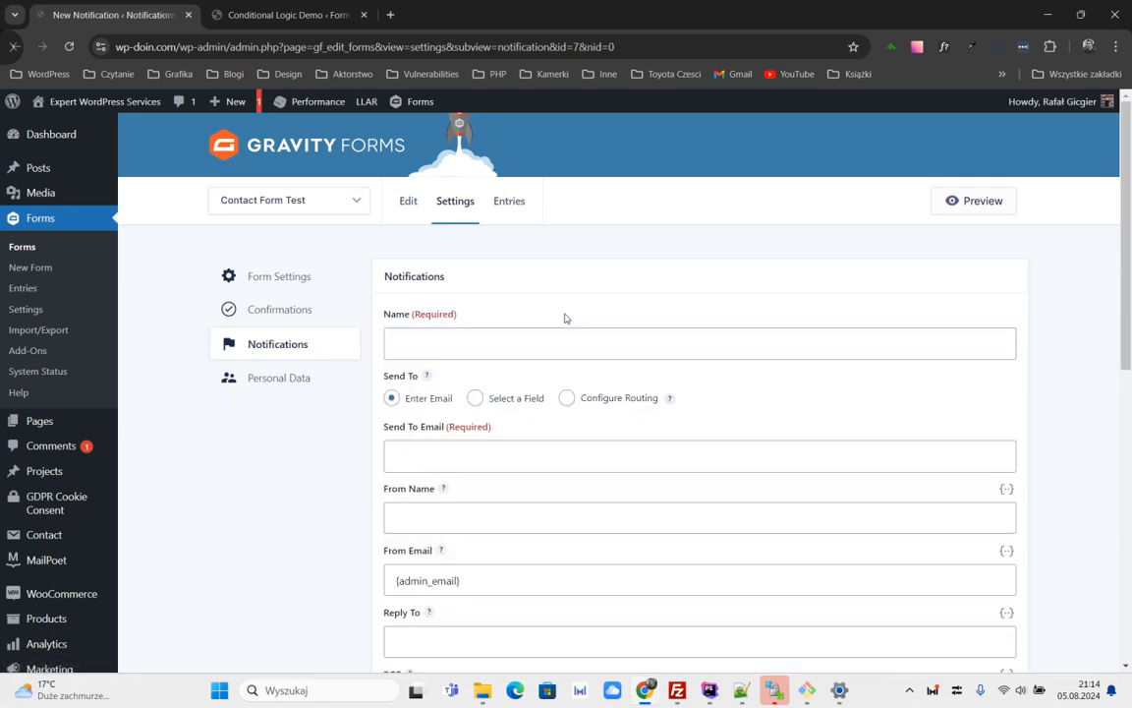
pyautogui.scroll(-2, 451, 399)
pyautogui.scroll(2, 470, 376)
pyautogui.scroll(-6, 473, 372)
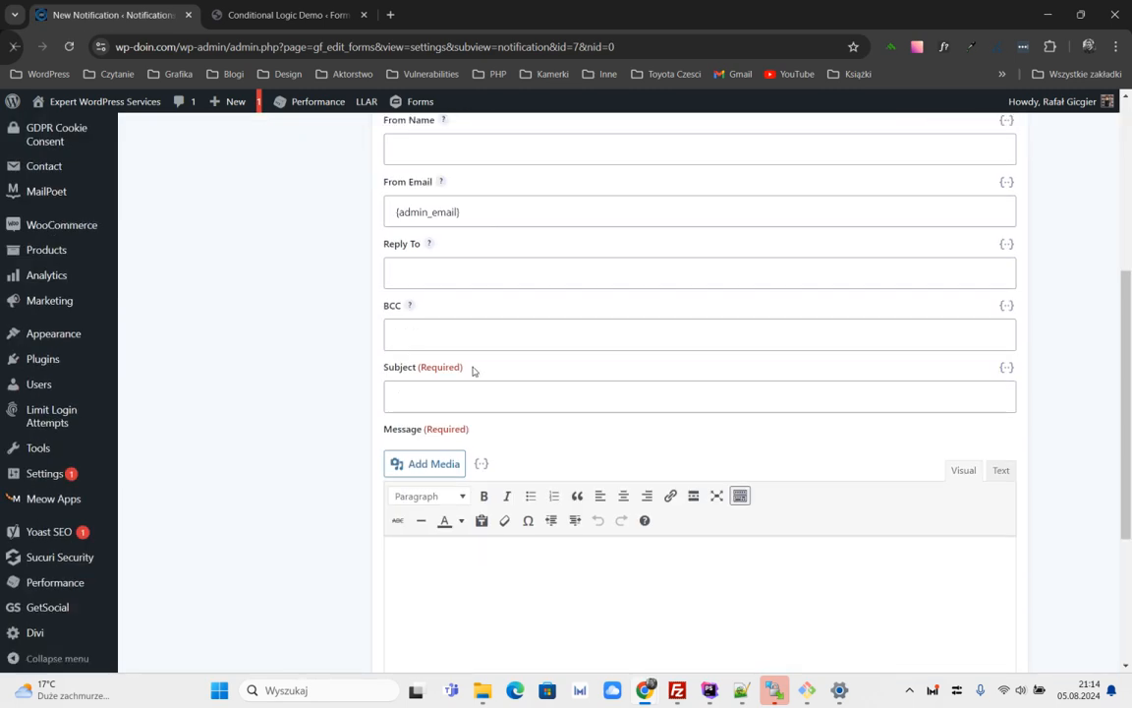
pyautogui.scroll(5, 473, 364)
pyautogui.scroll(2, 473, 360)
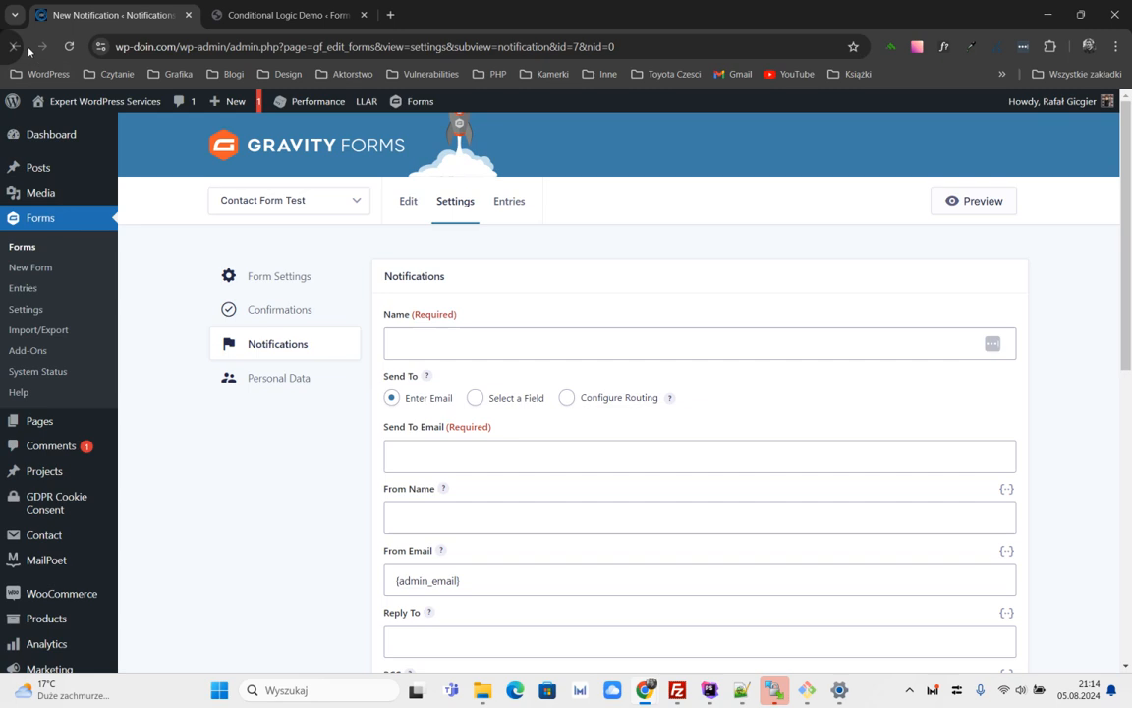
pyautogui.click(13, 46)
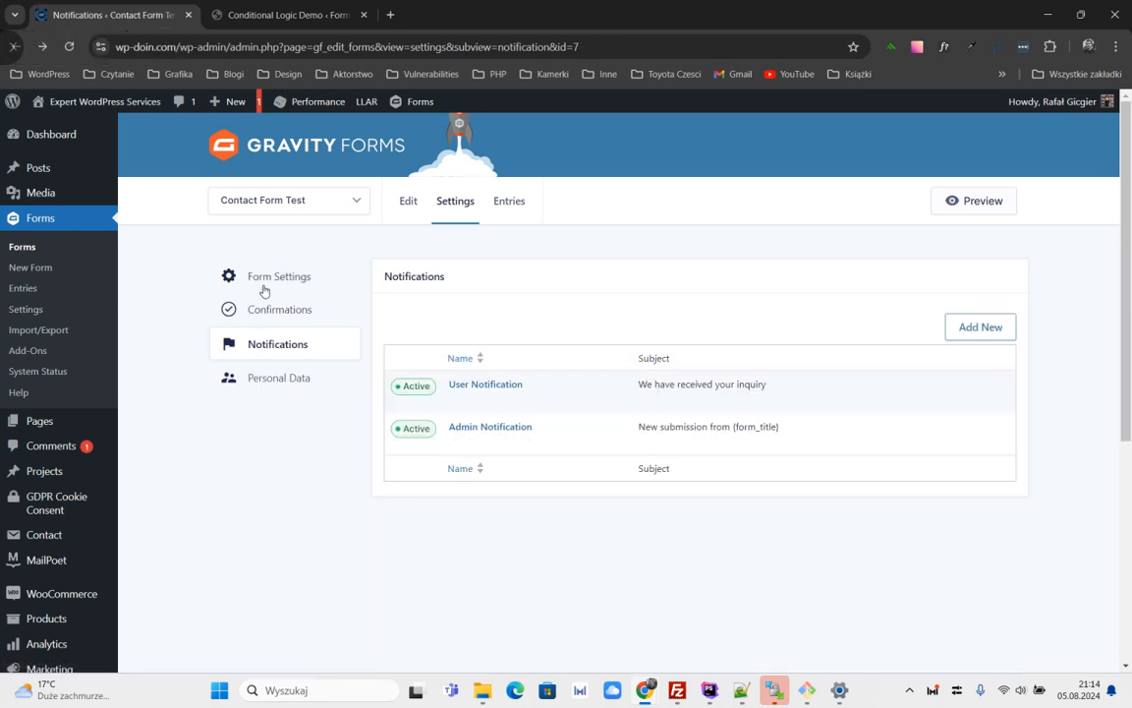
# Open the Login Register form's Notifications settings from the forms list.
pyautogui.click(28, 224)
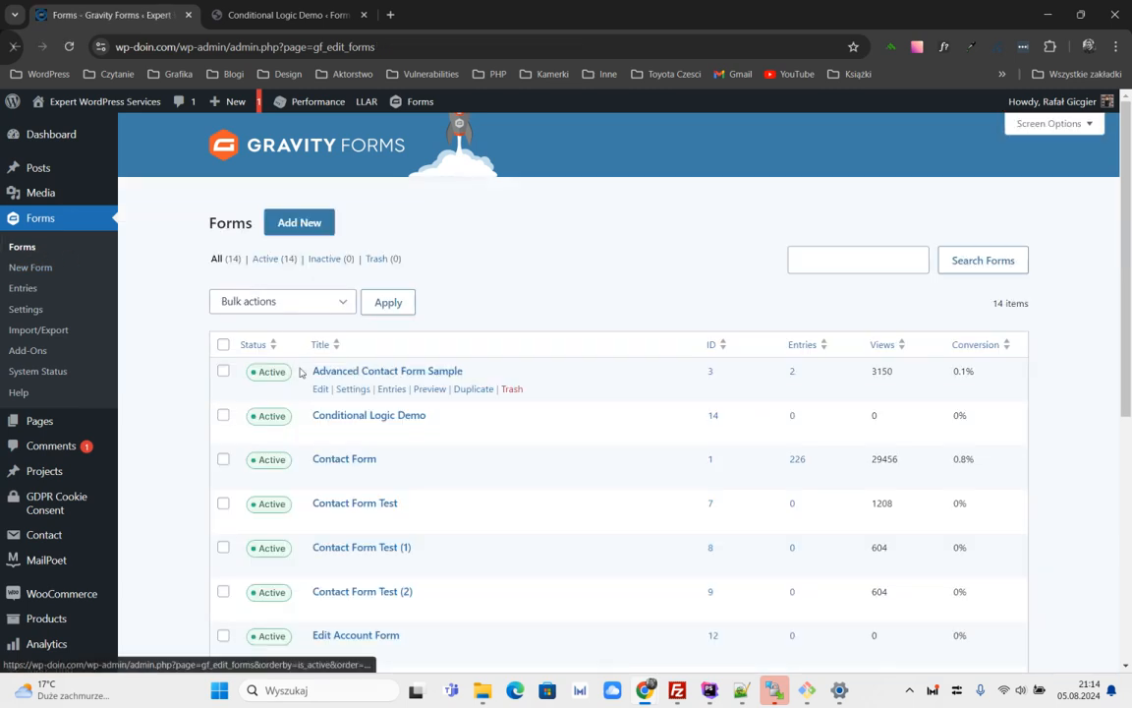
pyautogui.scroll(-3, 316, 399)
pyautogui.moveTo(346, 478)
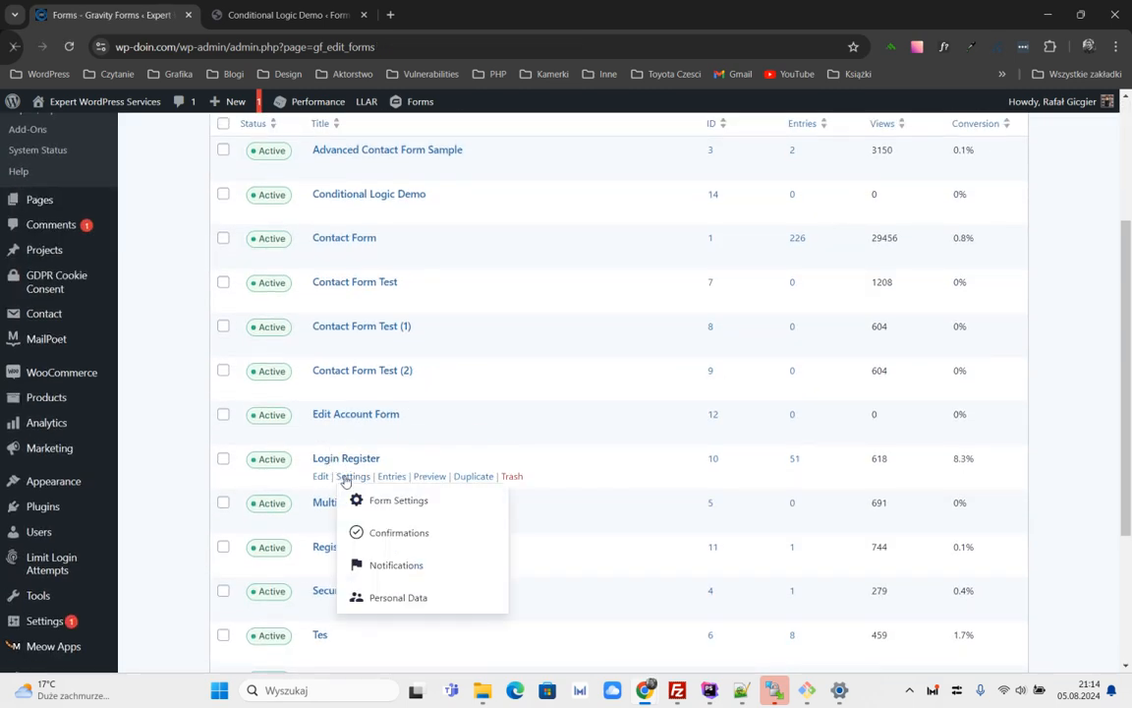
pyautogui.click(386, 569)
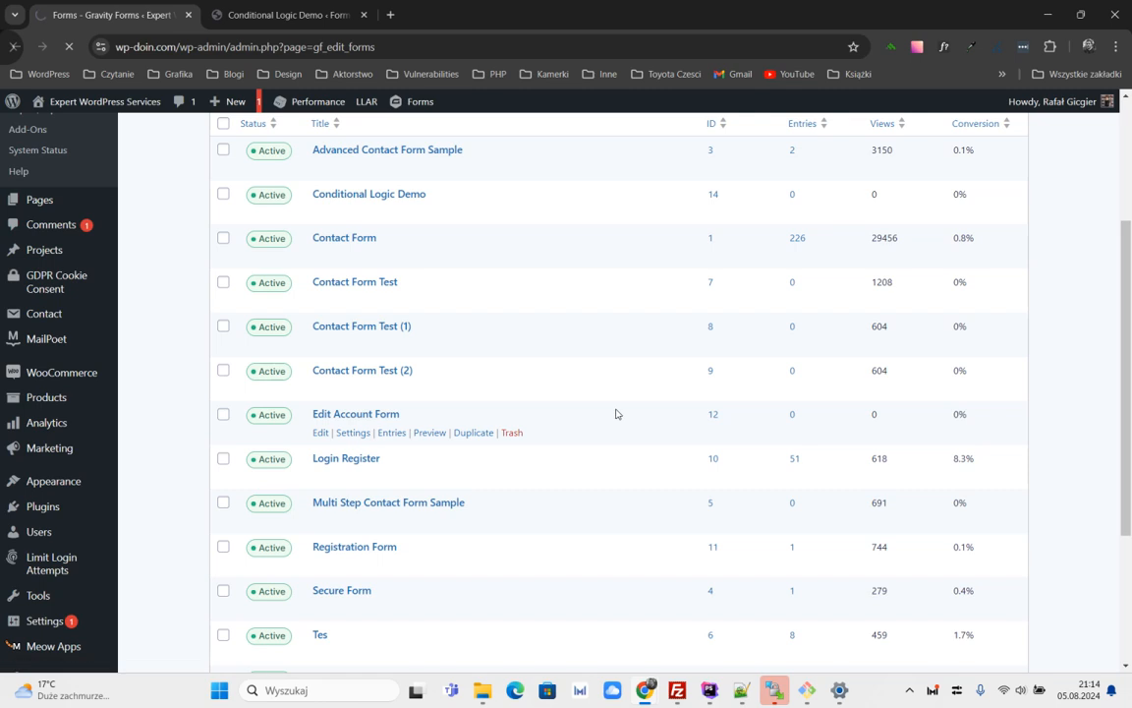
pyautogui.doubleClick(386, 282)
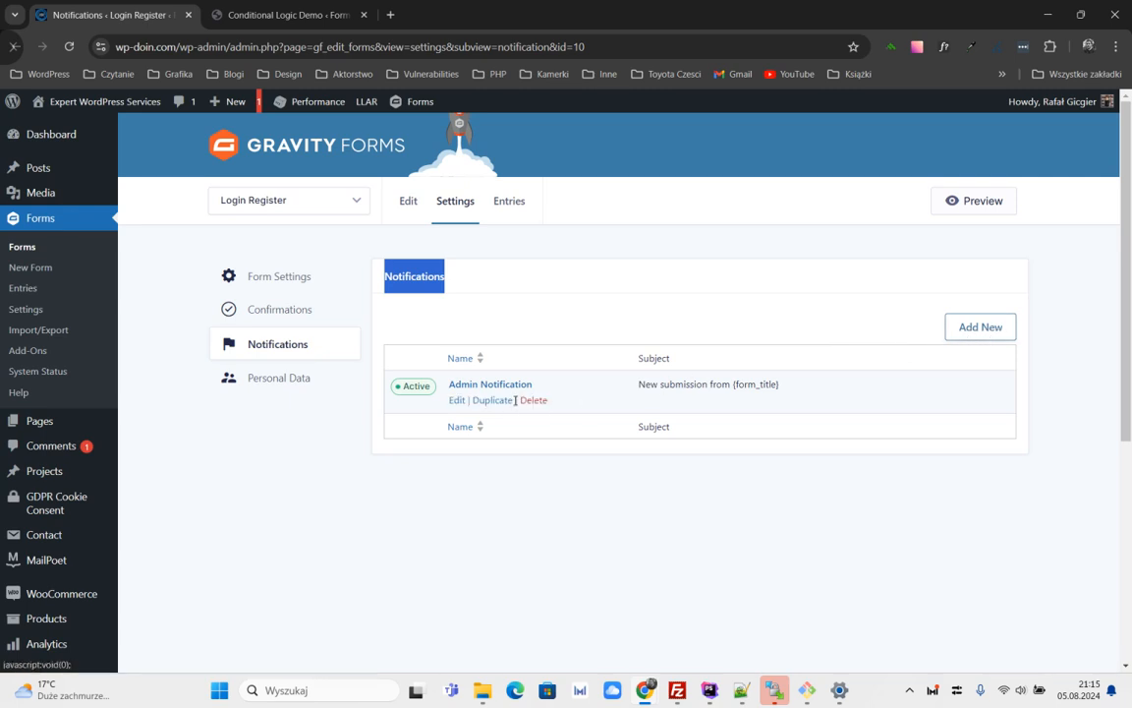
# Add a new notification named 'TO BOB' and enter the recipient's e-mail address.
pyautogui.click(975, 340)
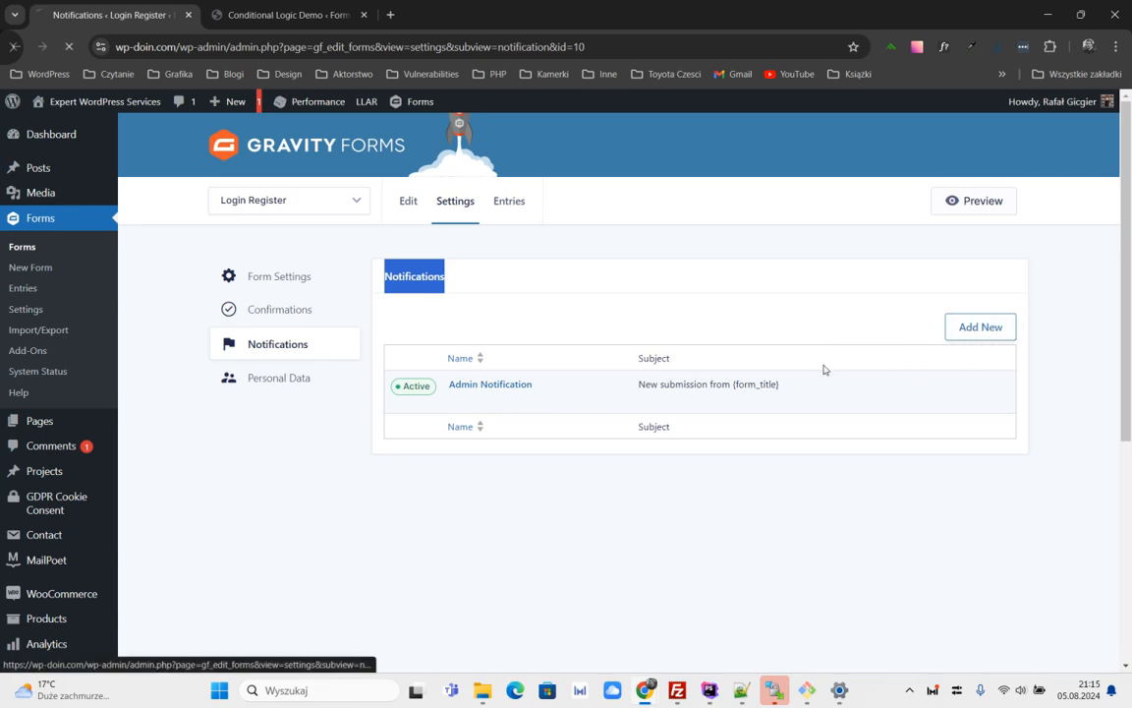
pyautogui.click(488, 332)
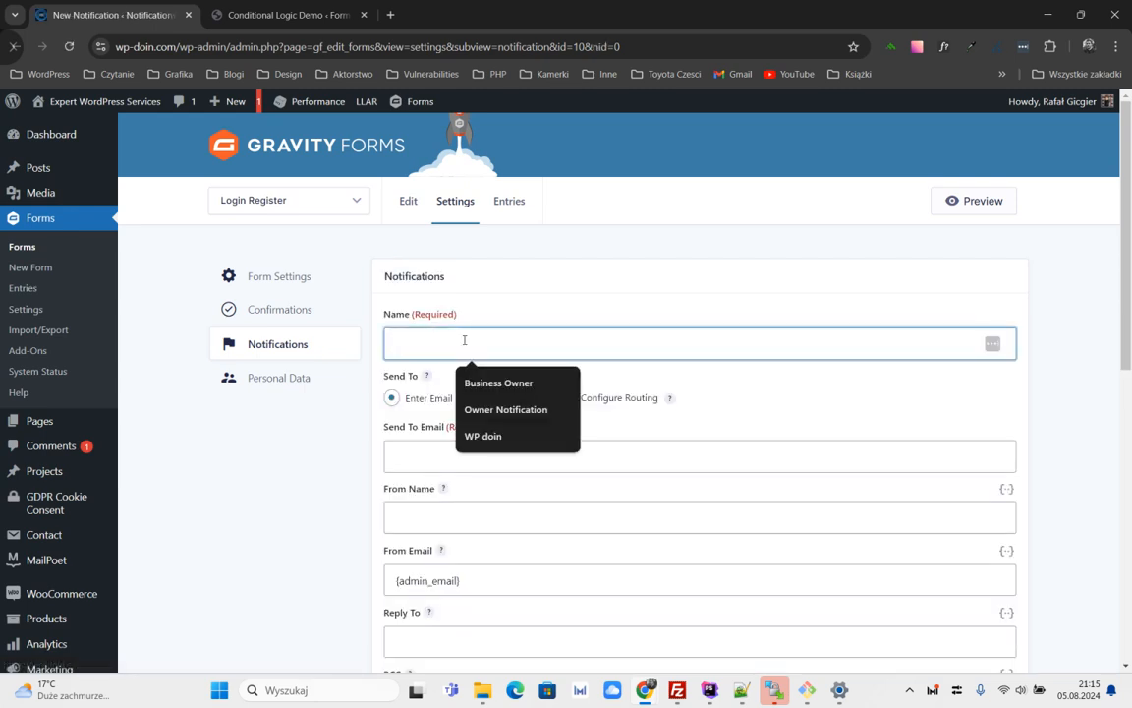
pyautogui.write('BO')
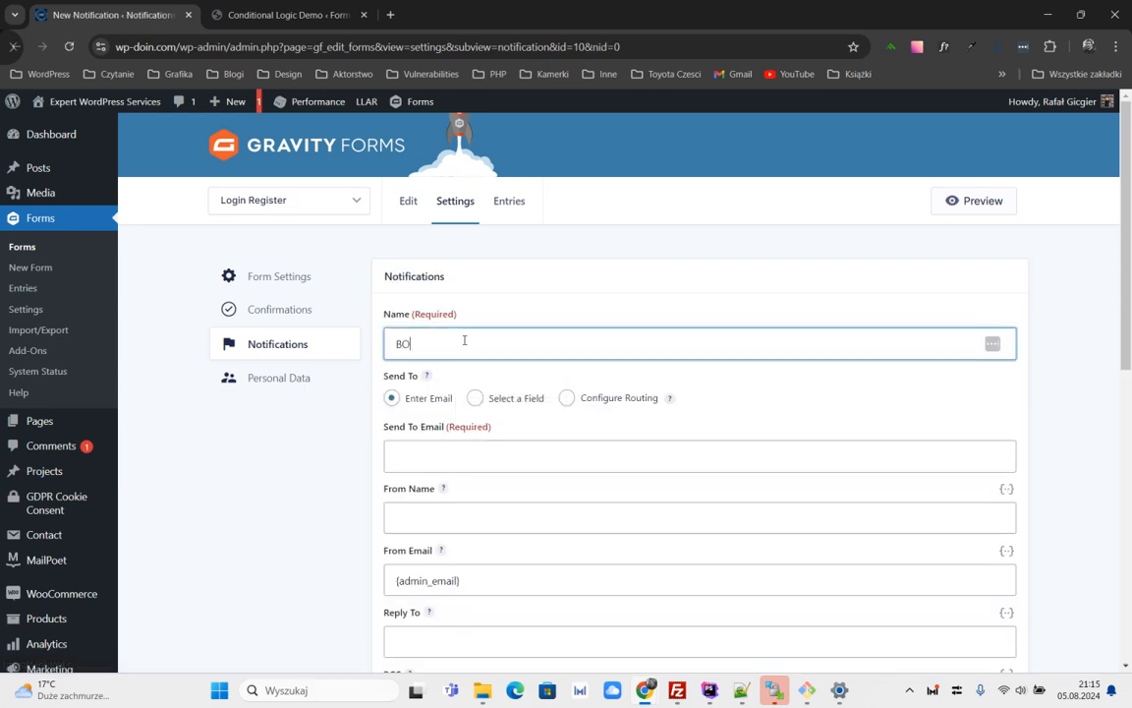
pyautogui.write('B')
pyautogui.press('BackSpace')
pyautogui.press('BackSpace')
pyautogui.press('BackSpace')
pyautogui.press('BackSpace')
pyautogui.write('TO BOB')
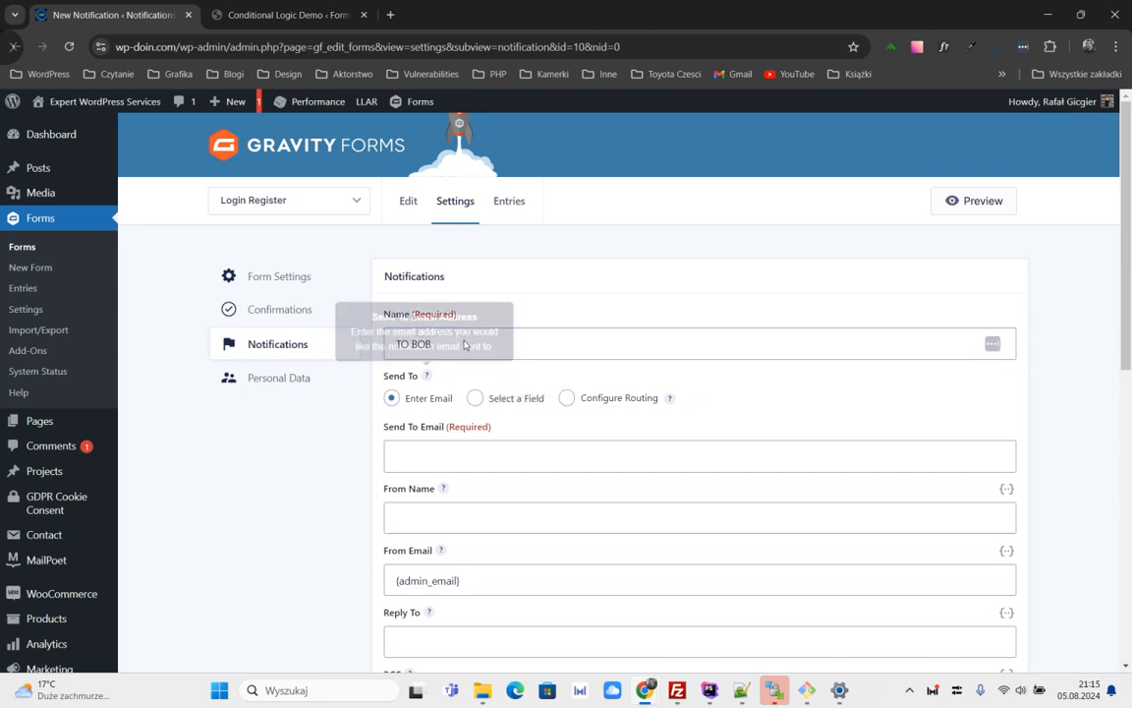
pyautogui.click(444, 447)
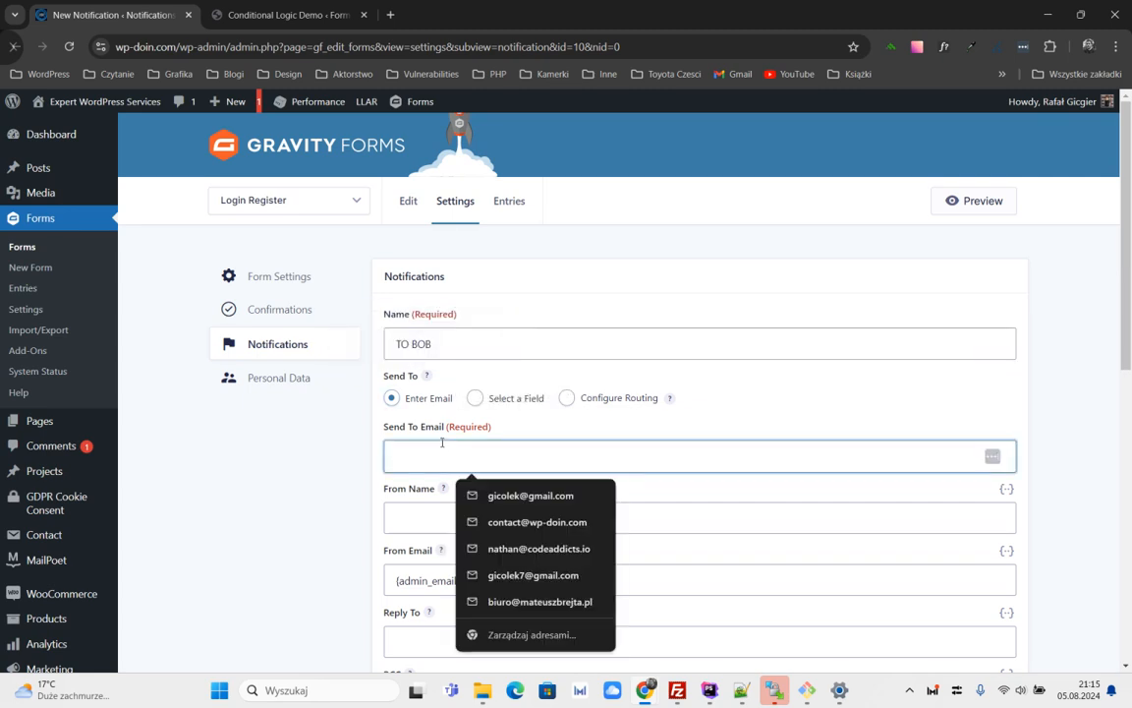
pyautogui.write('b')
pyautogui.press('BackSpace')
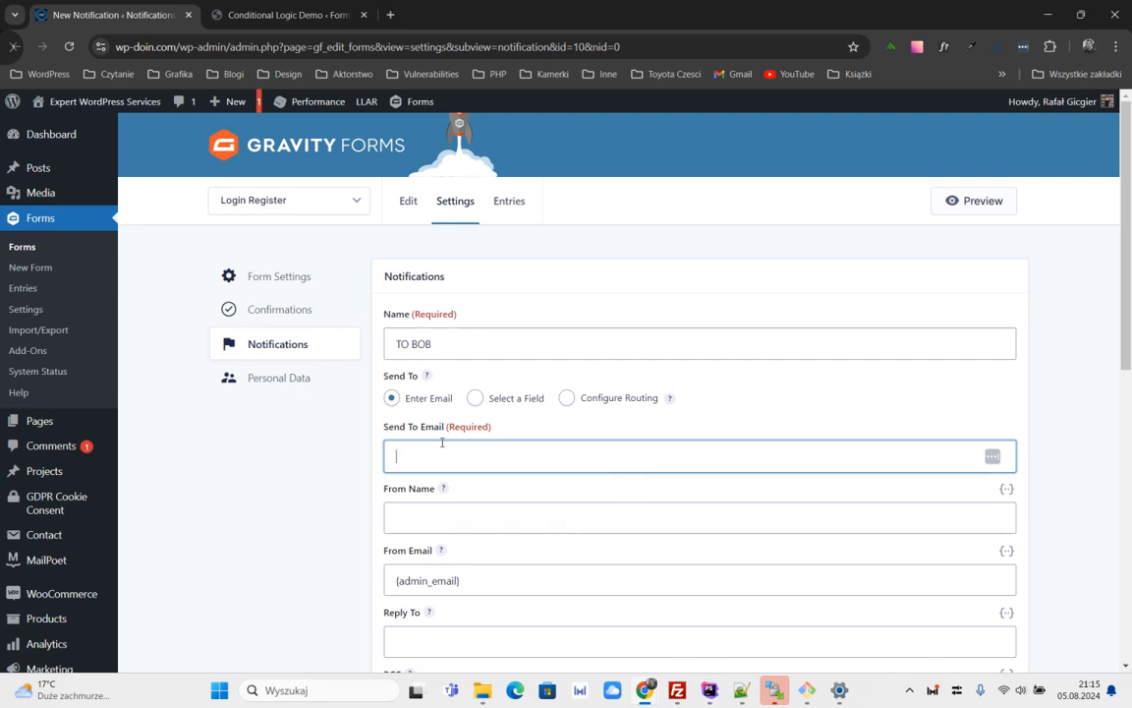
pyautogui.write('bob@company.com')
pyautogui.press('Tab')
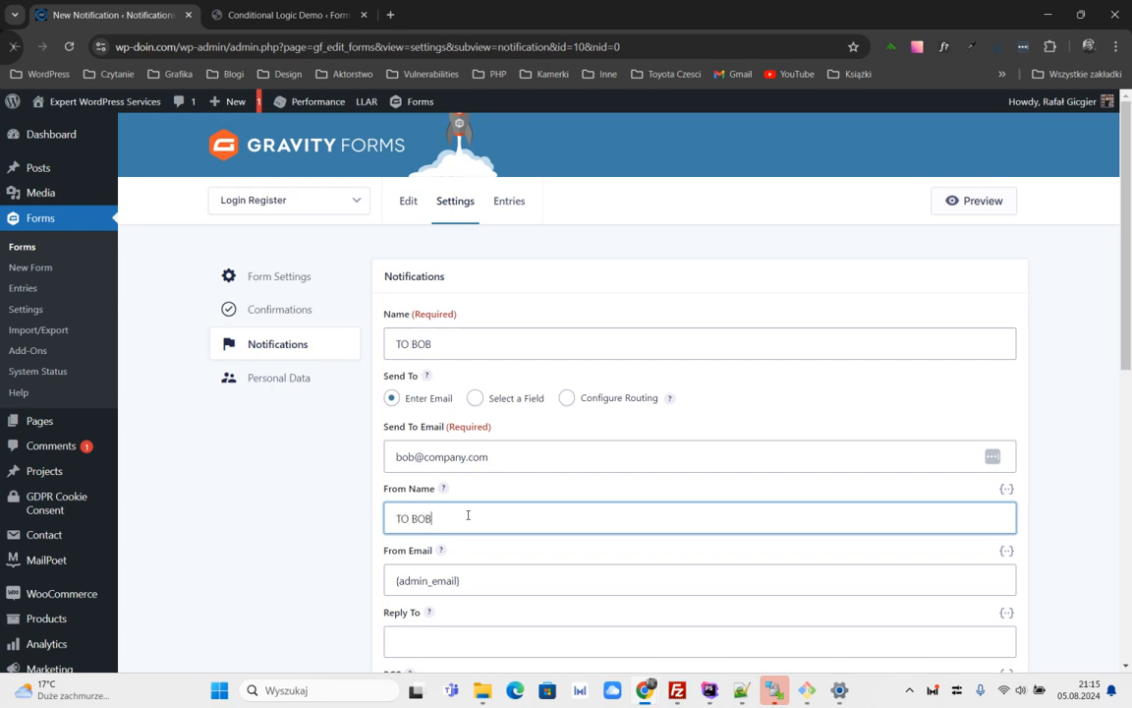
# Set the notification subject to 'TO BOB IMPORTANT'.
pyautogui.scroll(-2, 468, 515)
pyautogui.moveTo(462, 433); pyautogui.dragTo(392, 433)
pyautogui.click(449, 501)
pyautogui.scroll(-2, 423, 480)
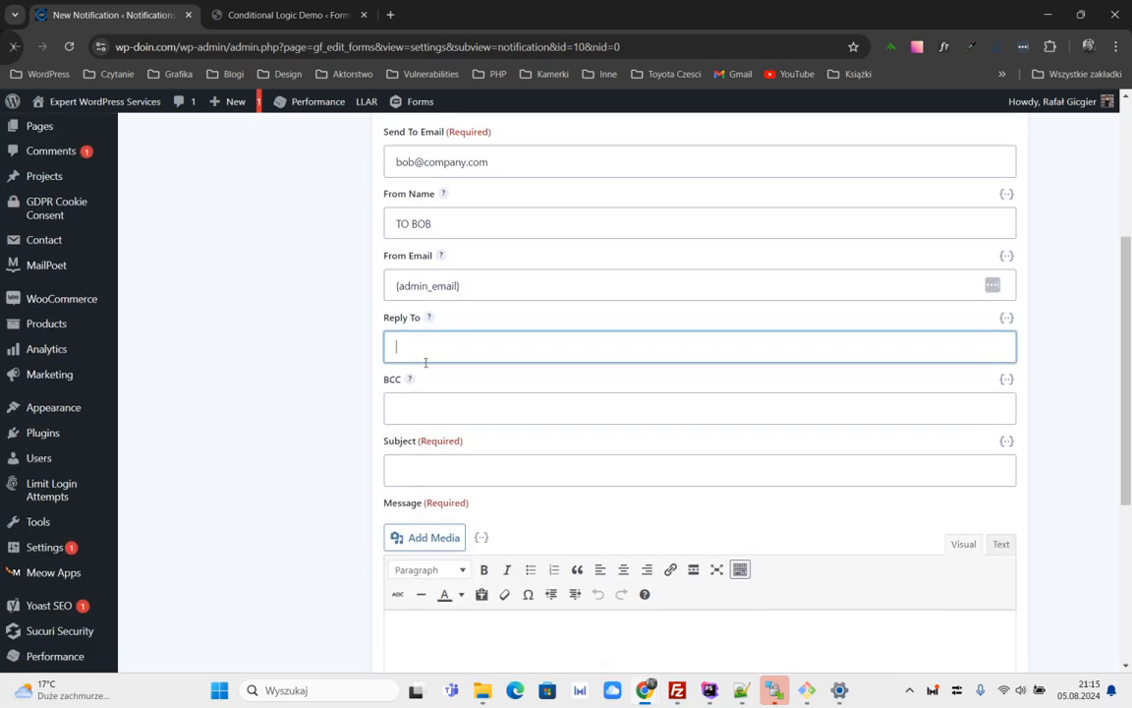
pyautogui.scroll(-1, 406, 373)
pyautogui.click(458, 384)
pyautogui.write('T')
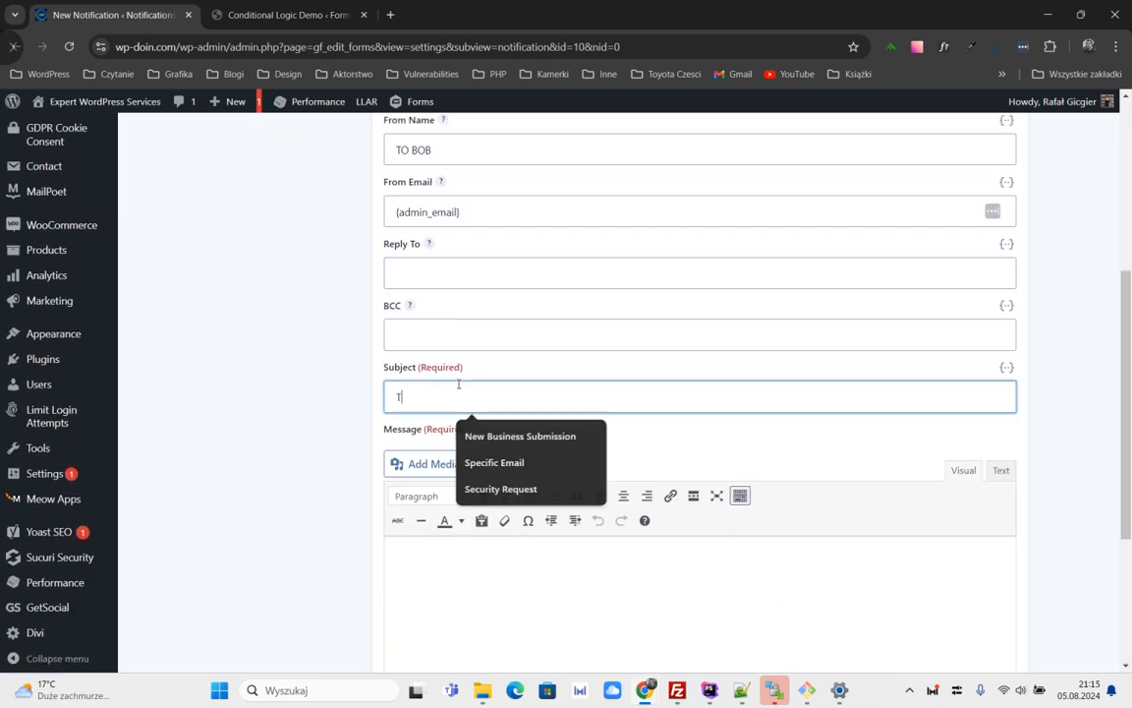
pyautogui.write('O BOB IMPORTANT')
# Insert the {all_fields} merge tag into the message and enable conditional logic.
pyautogui.scroll(-3, 495, 411)
pyautogui.click(495, 412)
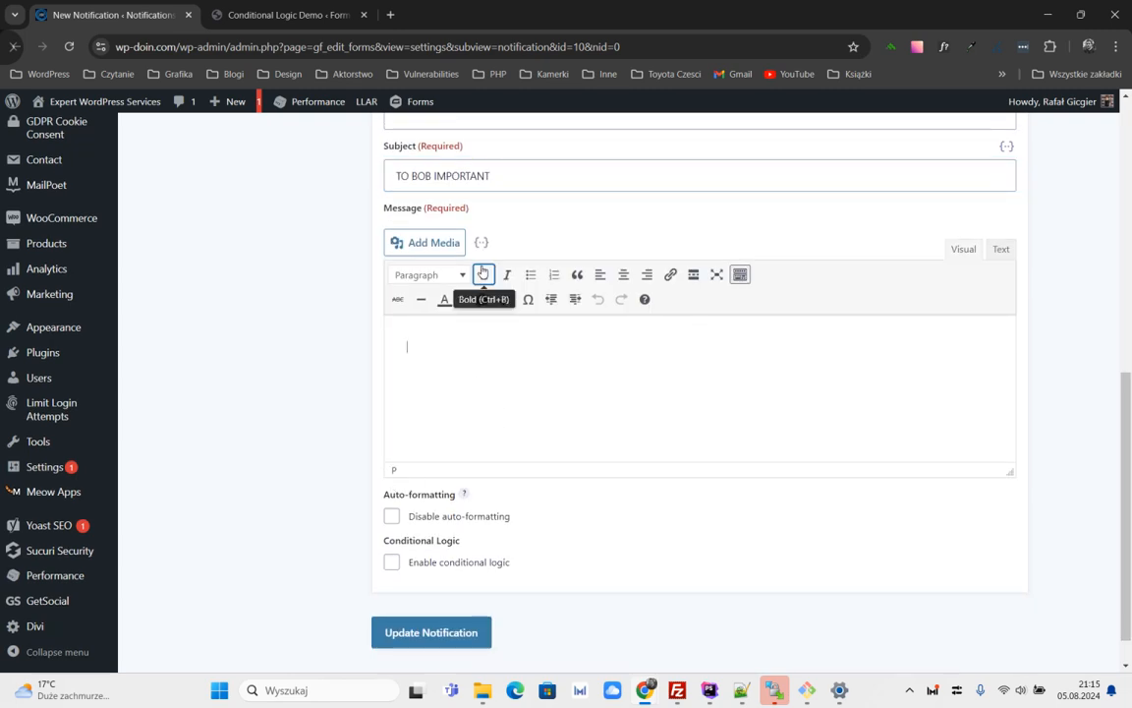
pyautogui.click(481, 242)
pyautogui.click(505, 315)
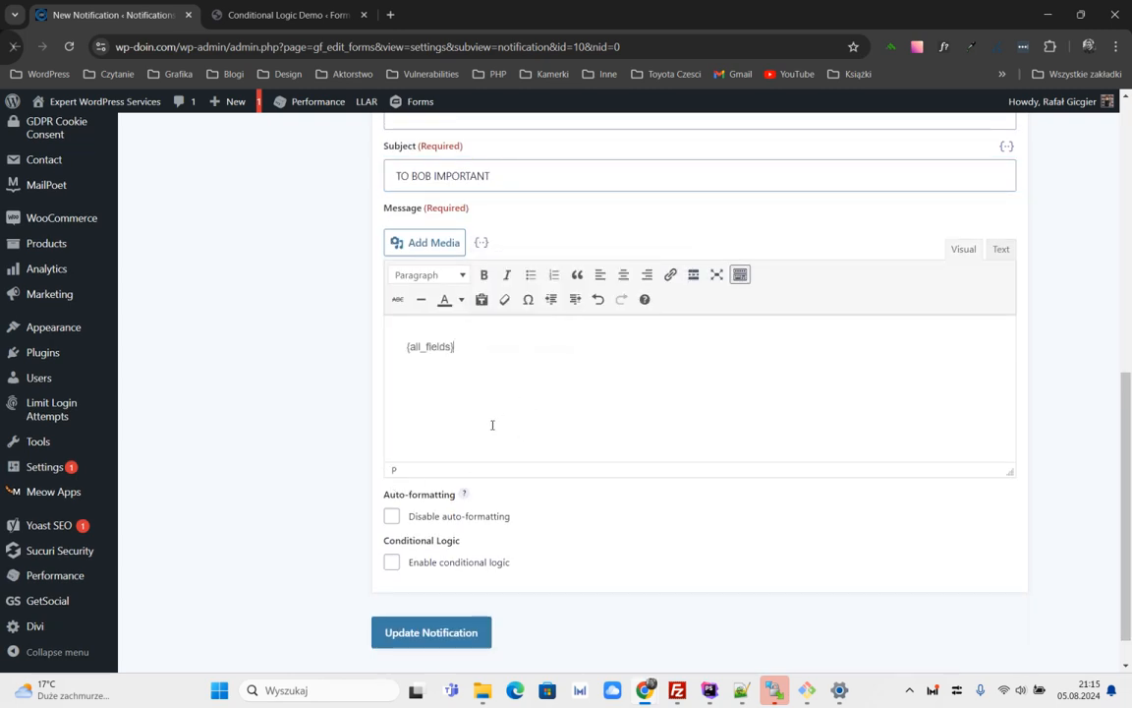
pyautogui.scroll(-1, 461, 472)
pyautogui.click(433, 519)
pyautogui.scroll(-2, 433, 511)
# Set the conditional rule to Username is Ohio and update the notification.
pyautogui.click(433, 502)
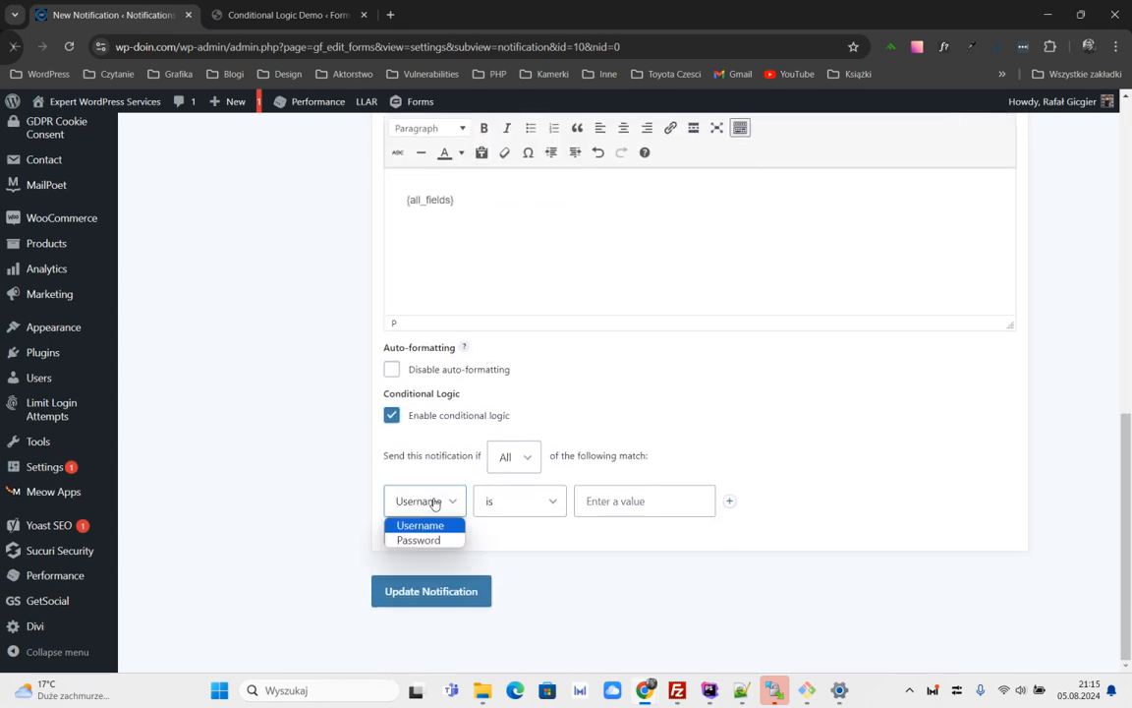
pyautogui.click(445, 527)
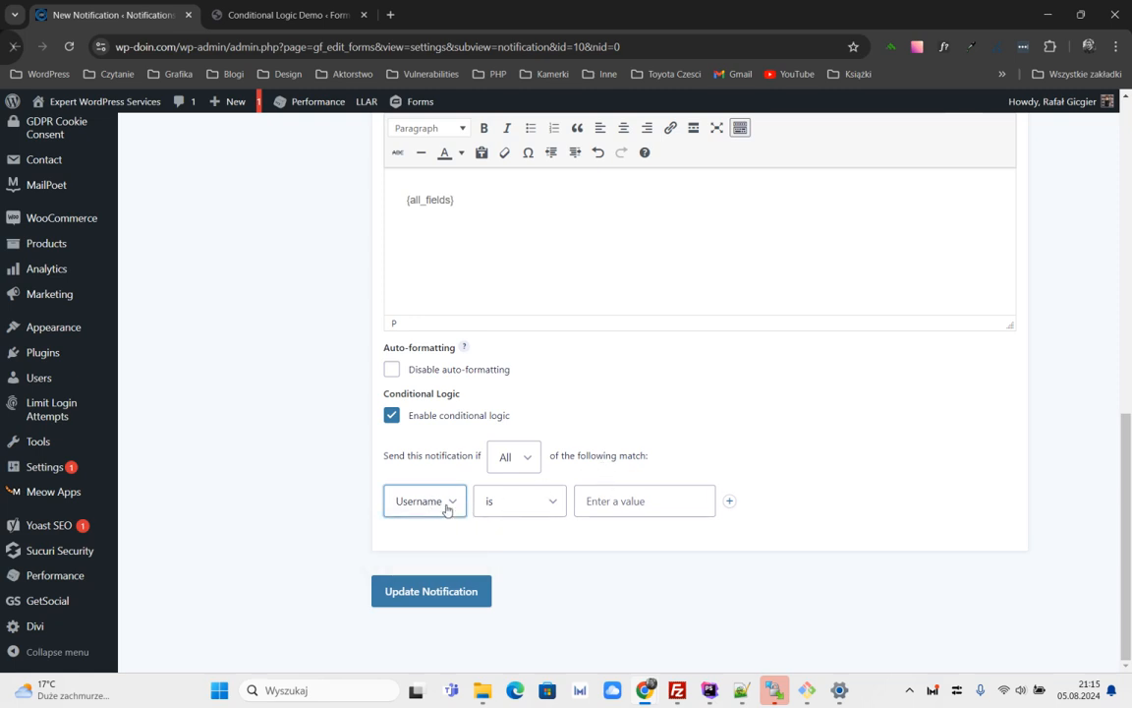
pyautogui.click(603, 501)
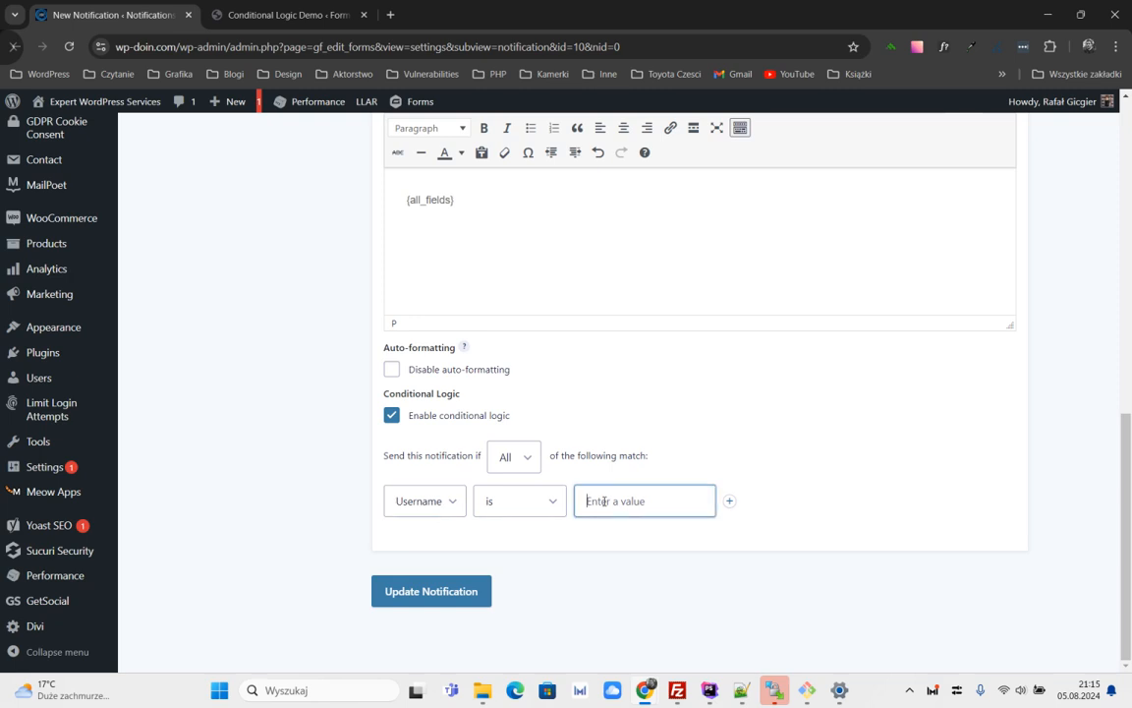
pyautogui.write('Ohio')
pyautogui.rightClick(596, 501)
pyautogui.click(518, 588)
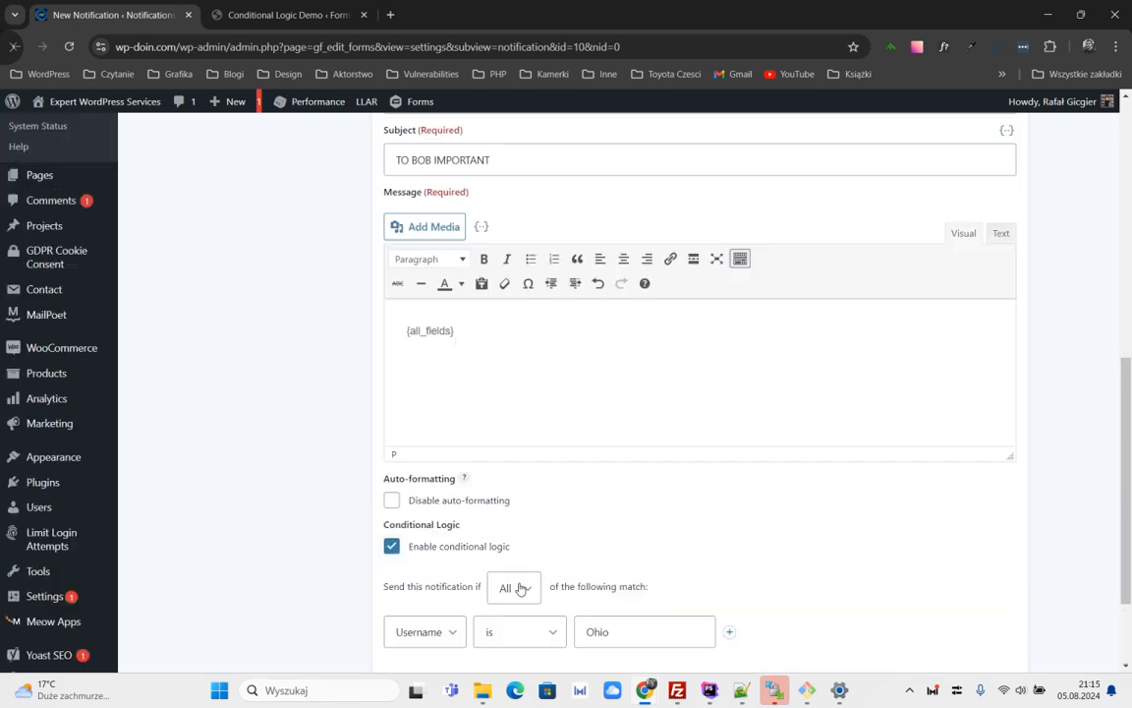
pyautogui.scroll(-5, 432, 373)
pyautogui.moveTo(454, 421); pyautogui.dragTo(400, 423)
pyautogui.scroll(-3, 487, 444)
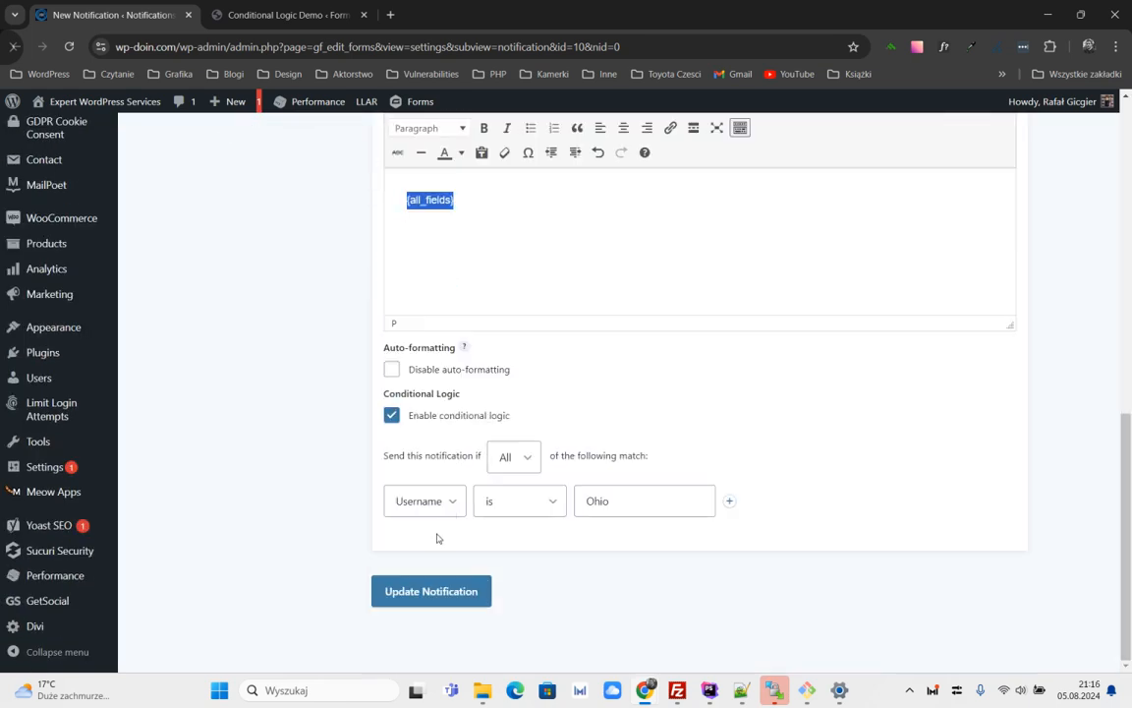
pyautogui.click(432, 588)
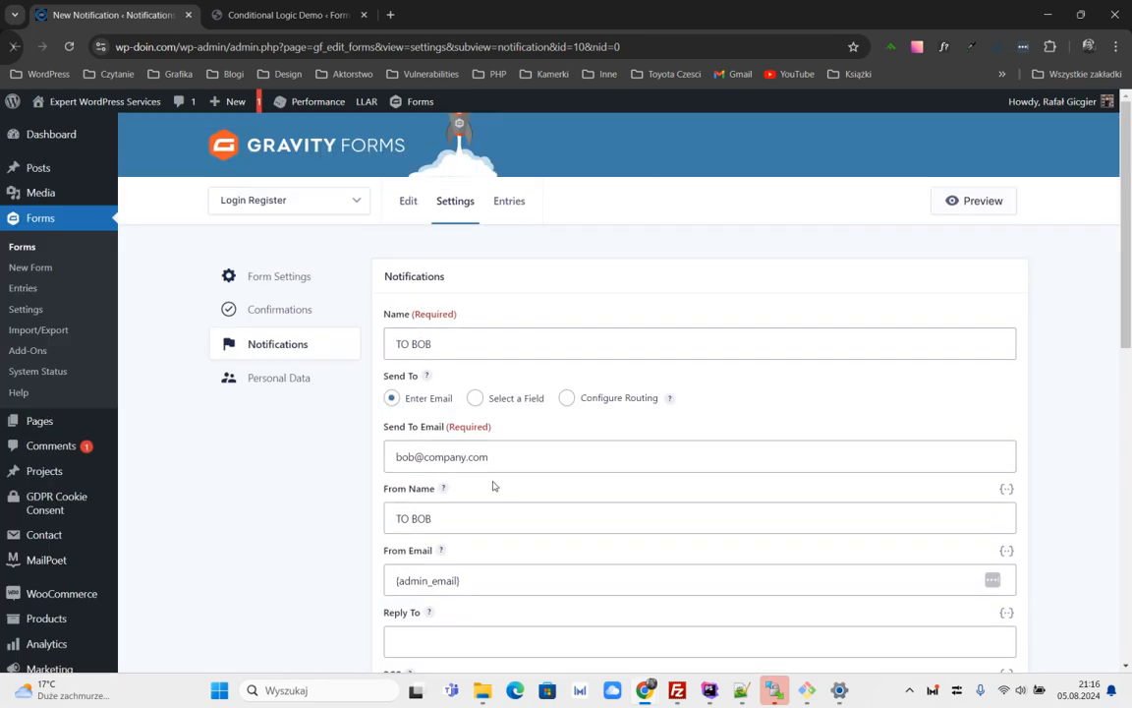
pyautogui.scroll(-10, 486, 479)
# Save the TO BOB notification and return to the Login Register notifications list.
pyautogui.click(437, 591)
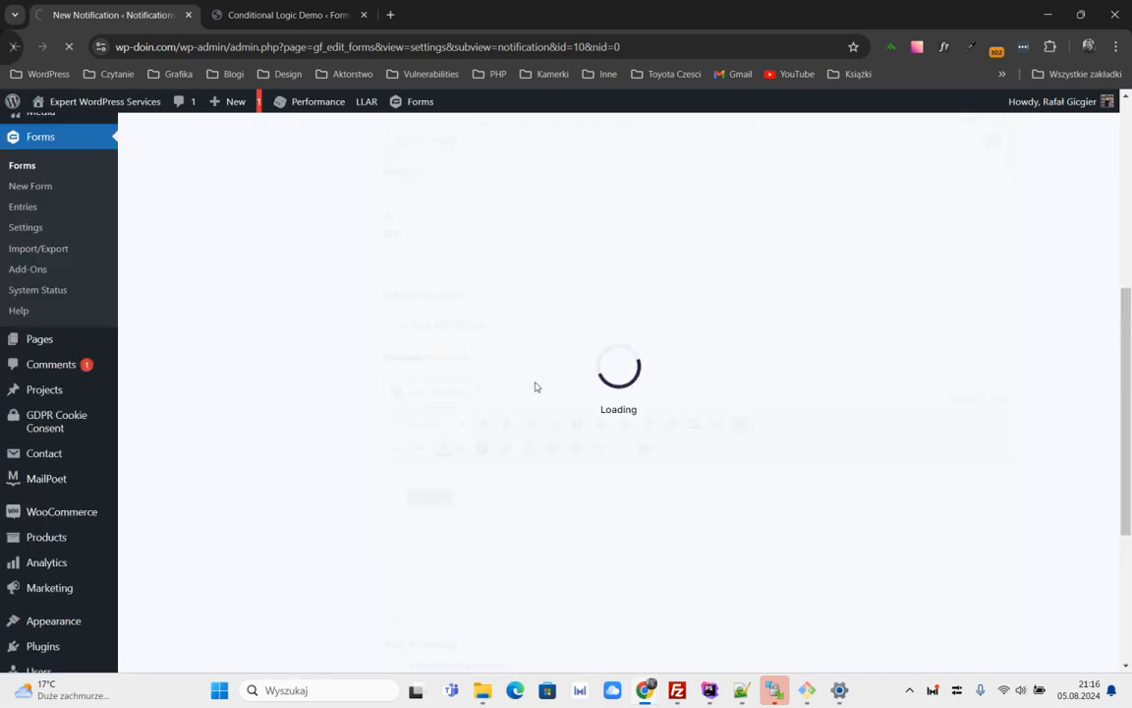
pyautogui.click(280, 343)
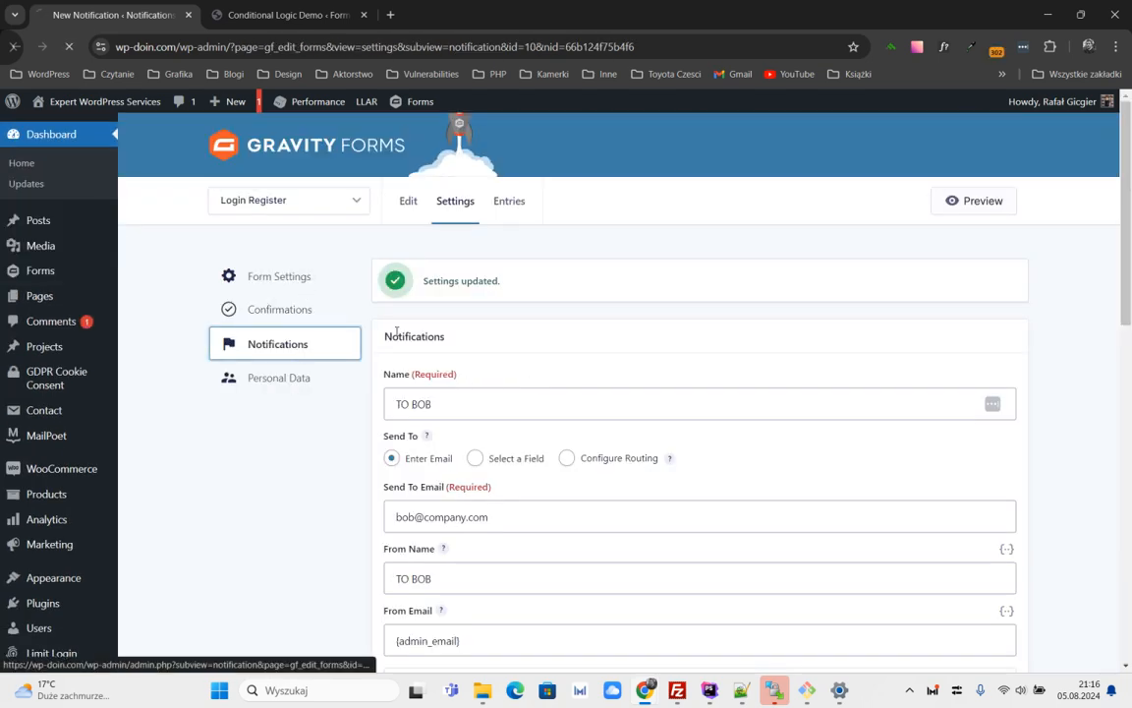
pyautogui.moveTo(488, 428); pyautogui.dragTo(463, 429)
pyautogui.click(510, 434)
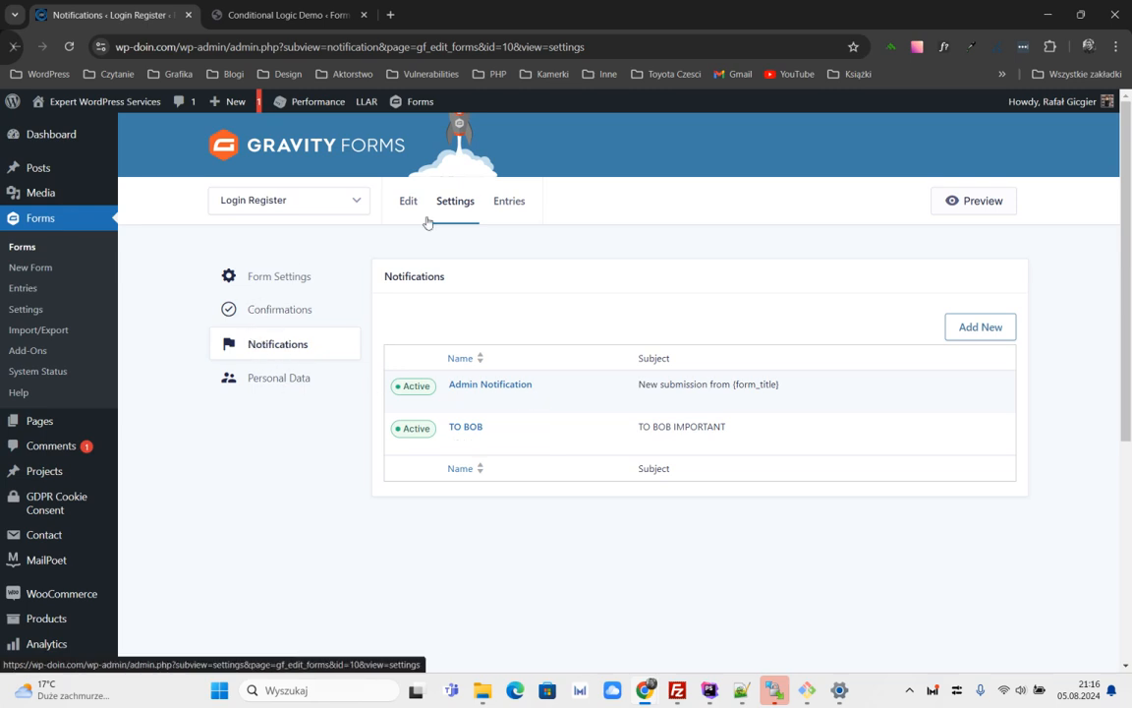
pyautogui.click(350, 198)
pyautogui.click(350, 442)
pyautogui.scroll(-1, 683, 358)
pyautogui.scroll(1, 629, 347)
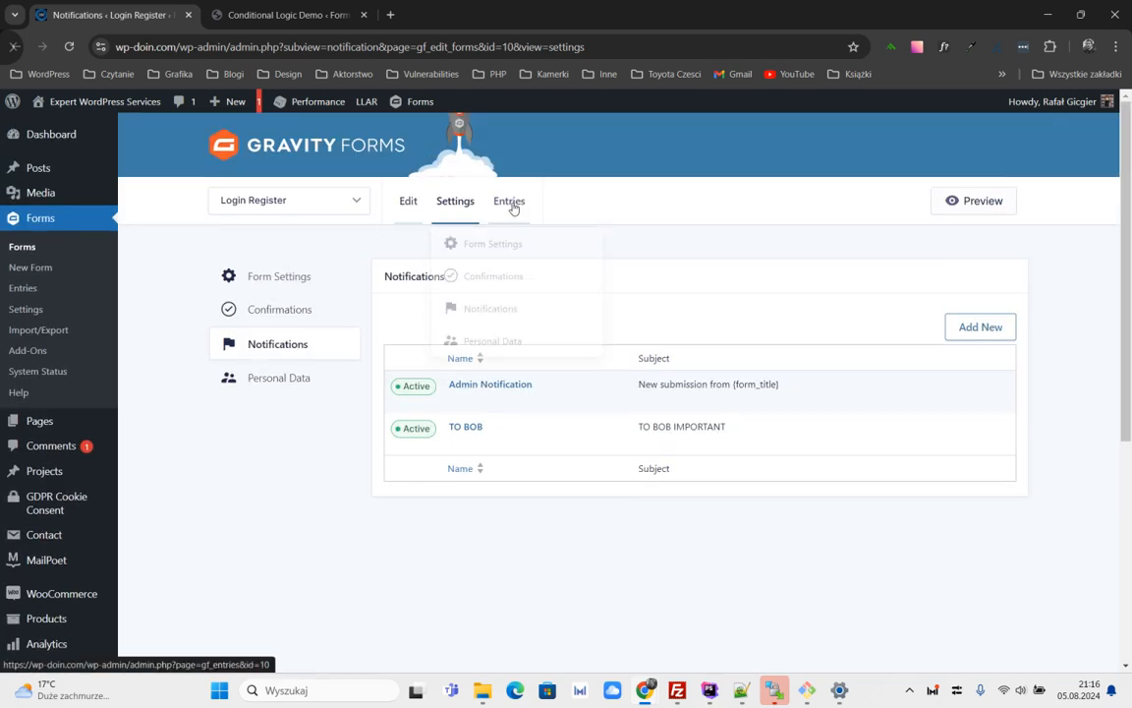
pyautogui.scroll(-1, 781, 437)
pyautogui.scroll(1, 735, 429)
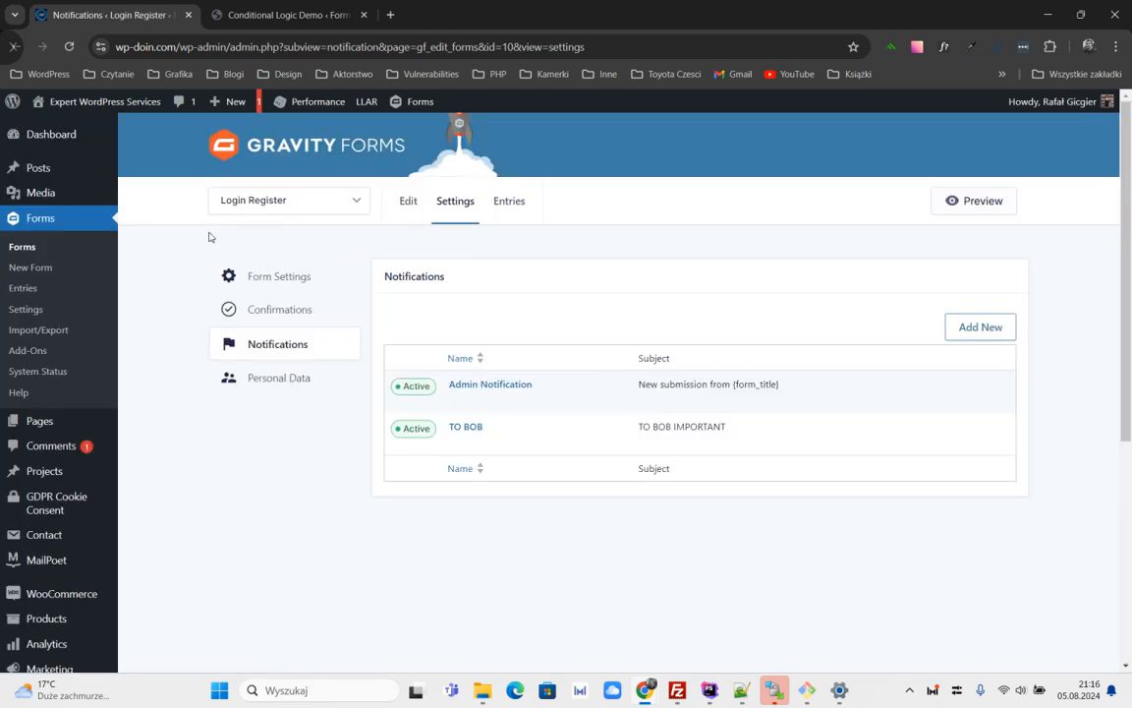